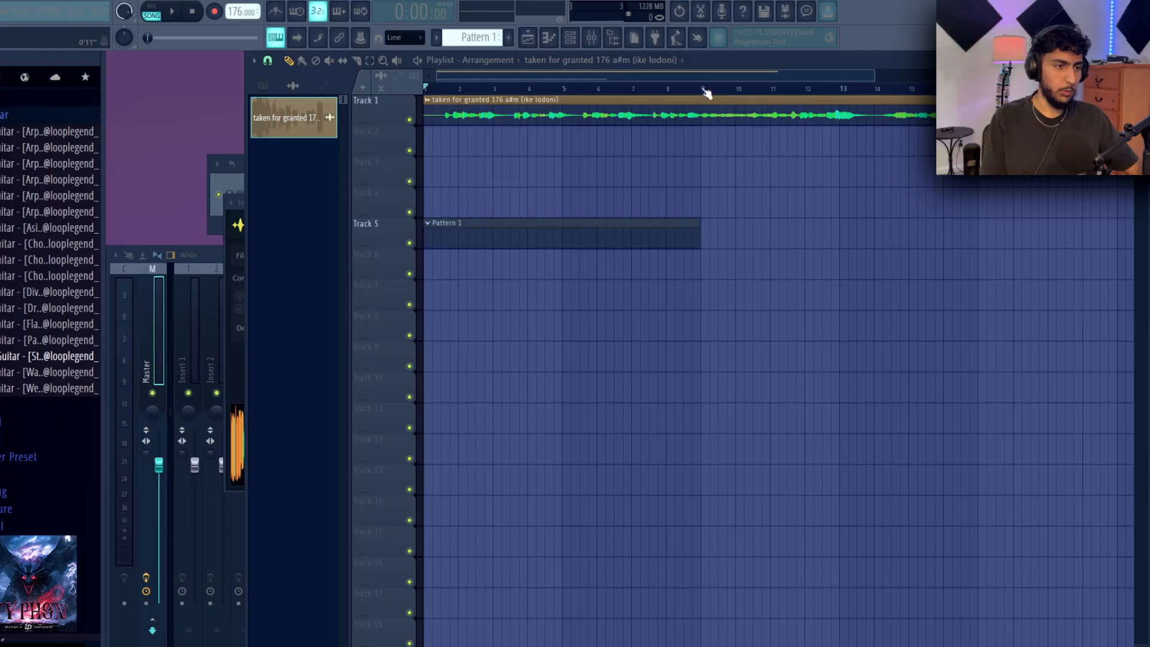
# Select the first eight bars of the playlist and route the "taken for granted" sample to mixer insert 5
pyautogui.moveTo(703, 90); pyautogui.dragTo(425, 90)
pyautogui.click(218, 226)
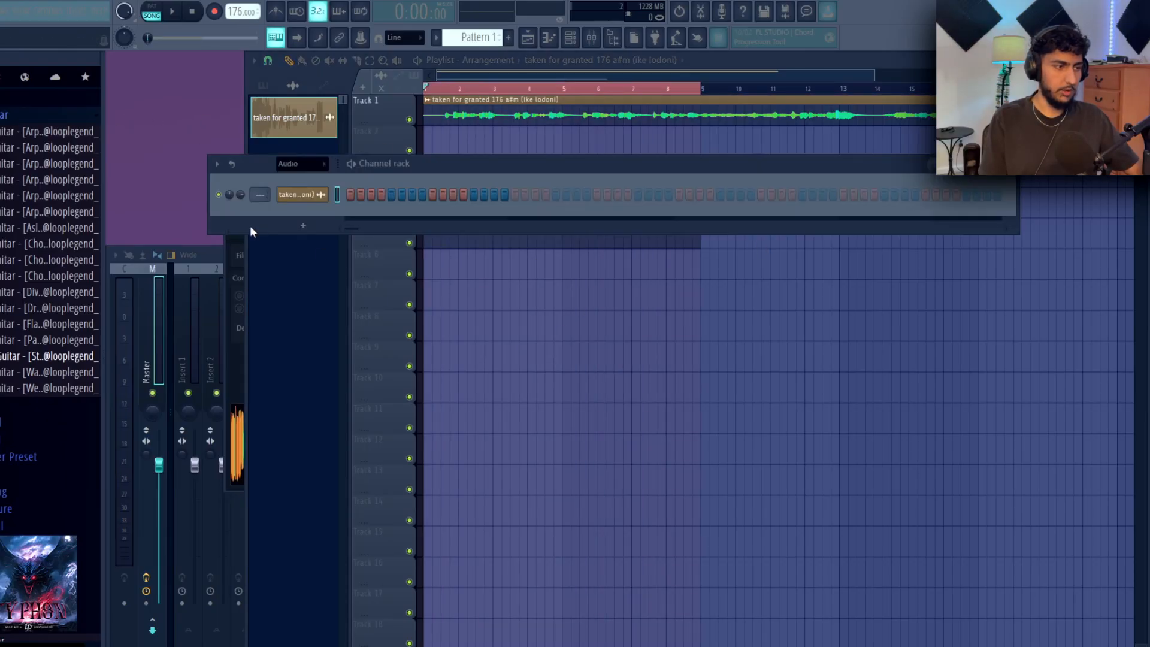
pyautogui.click(124, 619)
pyautogui.click(307, 349)
pyautogui.hotkey('ctrl', 'l')
pyautogui.rightClick(301, 323)
pyautogui.click(333, 315)
pyautogui.click(508, 258)
pyautogui.press('F5')
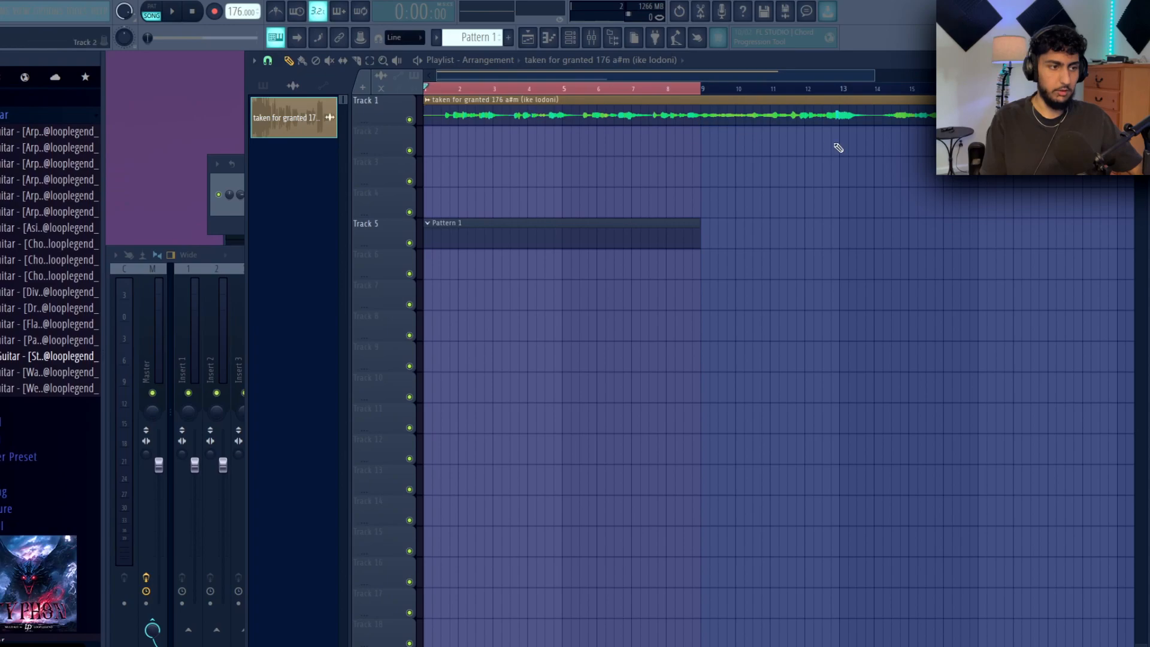
# Inspect the "taken for granted" clip's sample settings and play the loop
pyautogui.doubleClick(533, 115)
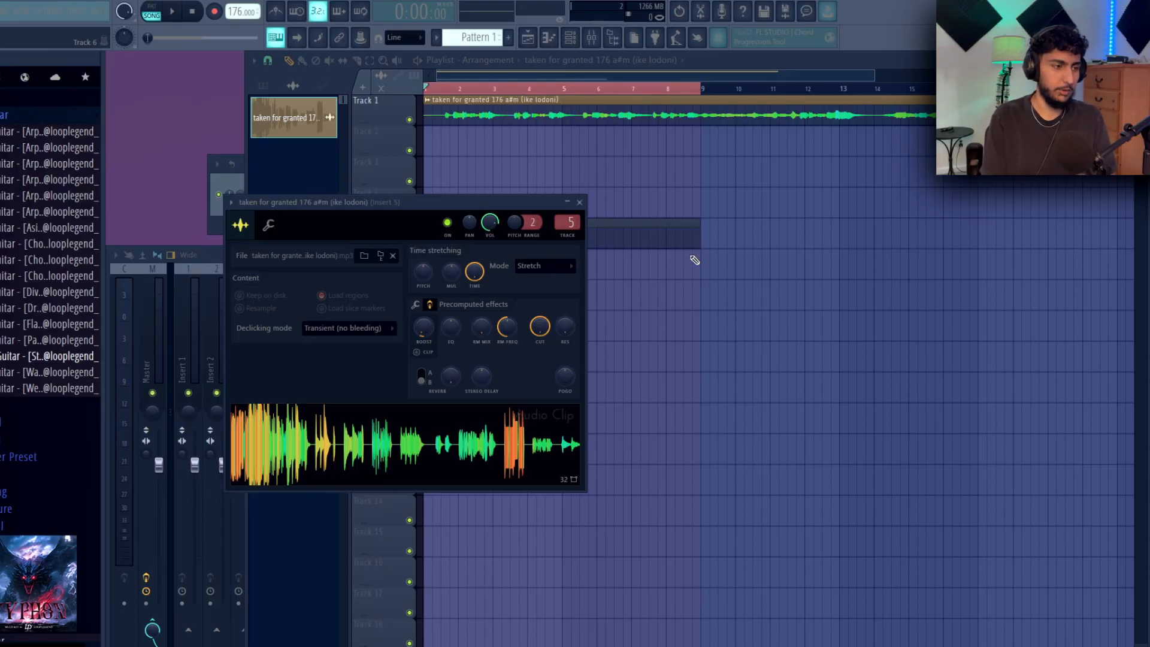
pyautogui.scroll(-2, 694, 260)
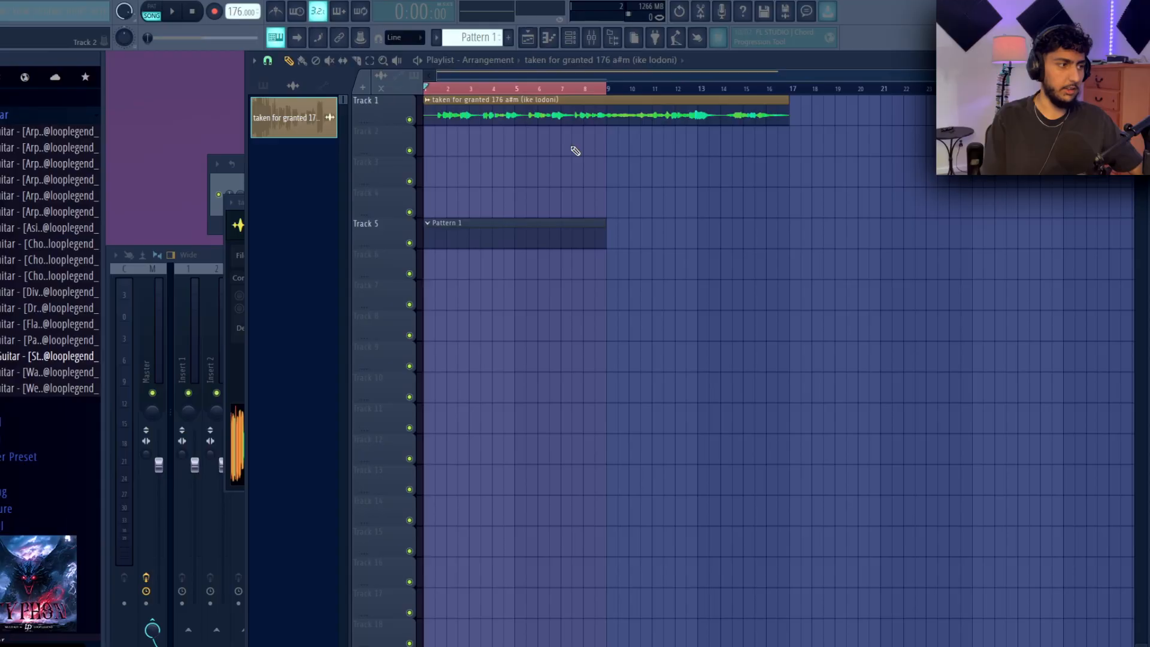
pyautogui.press('space')
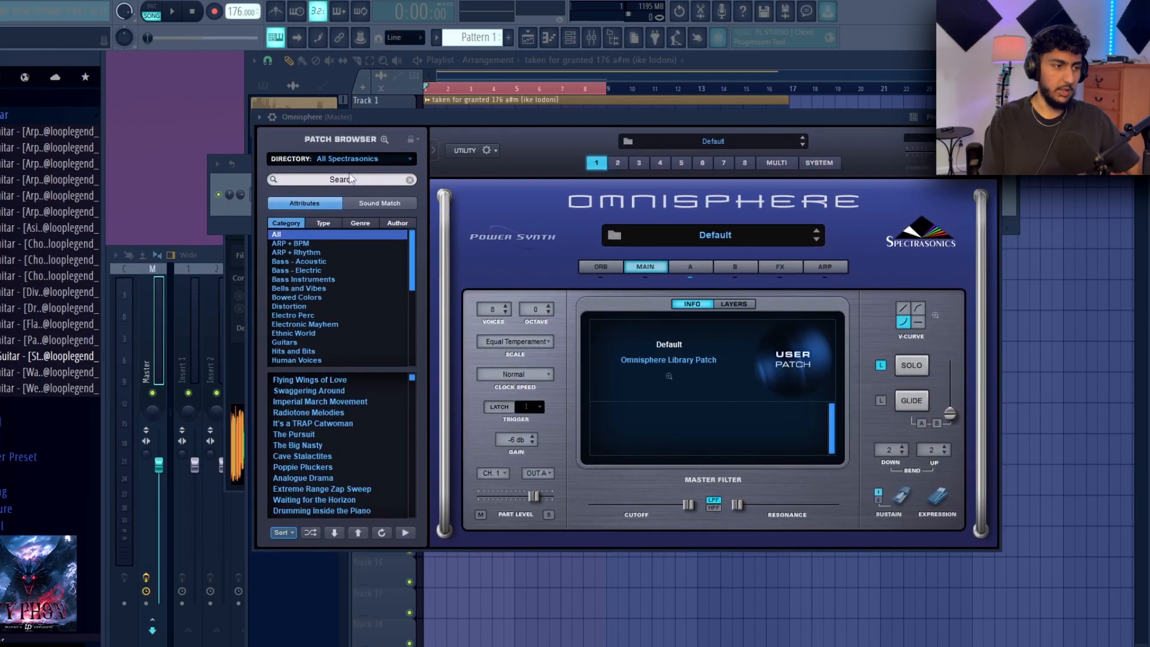
# Load LA Custom C7 - Cinematic from the Keyscape Library in Omnisphere and open its piano roll
pyautogui.click(345, 159)
pyautogui.click(132, 215)
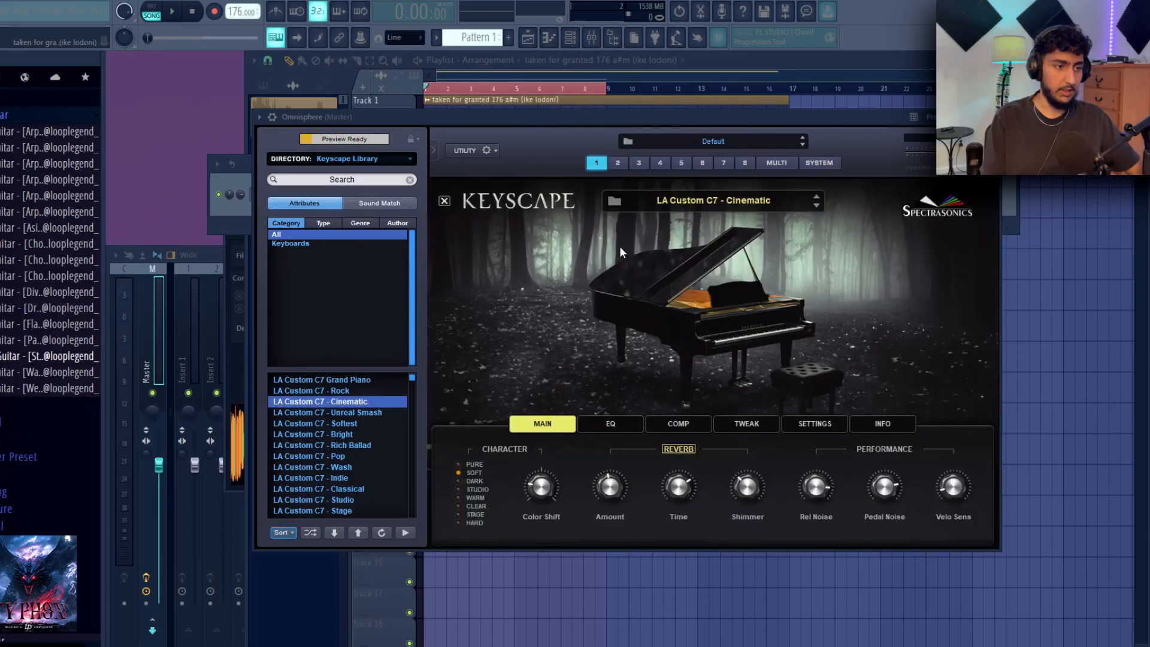
pyautogui.press('F7')
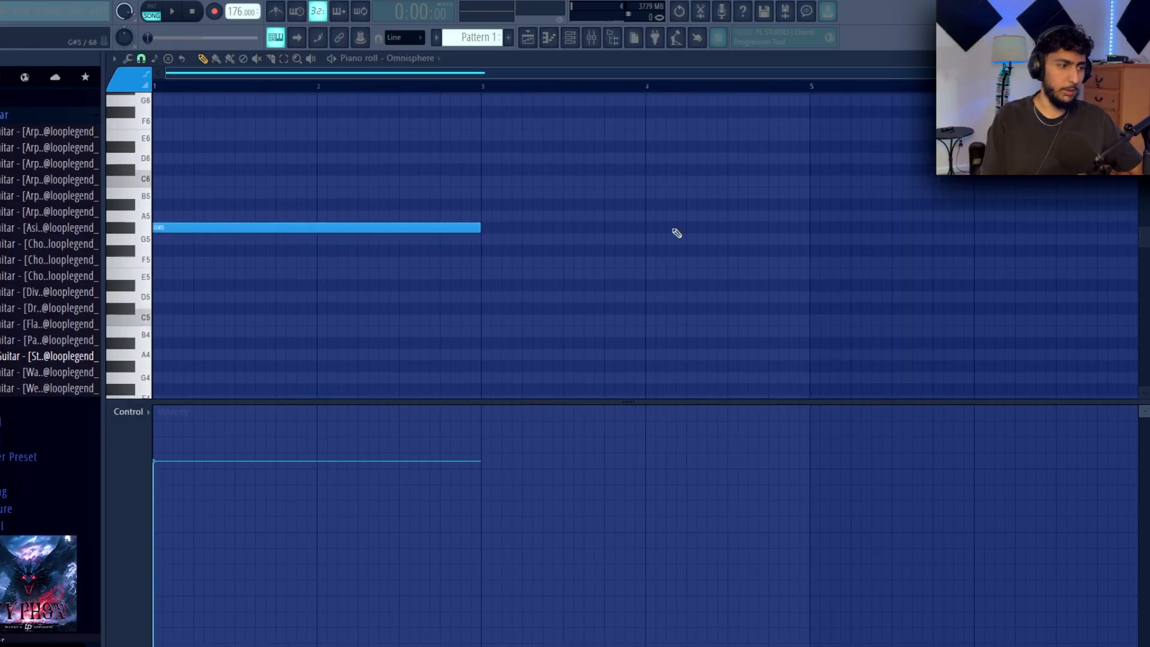
# Continue the bass line after G#5 with two-bar notes F#5 at bar 3 and E5 at bar 5
pyautogui.click(481, 251)
pyautogui.click(816, 275)
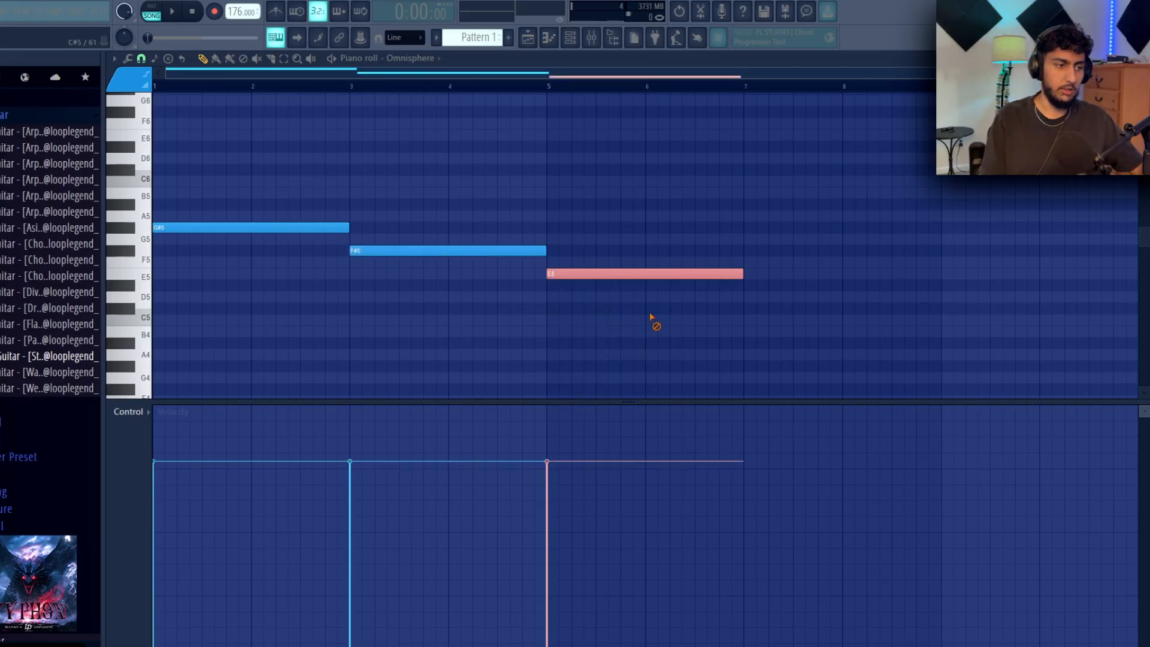
pyautogui.press('space')
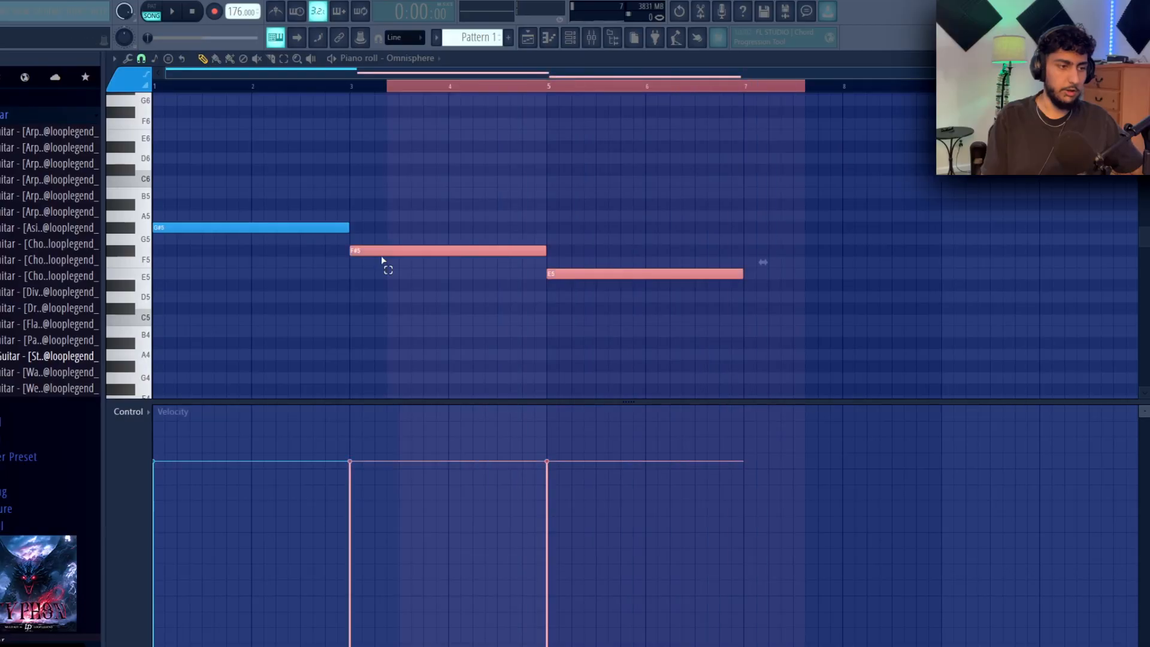
pyautogui.moveTo(384, 262); pyautogui.dragTo(324, 230)
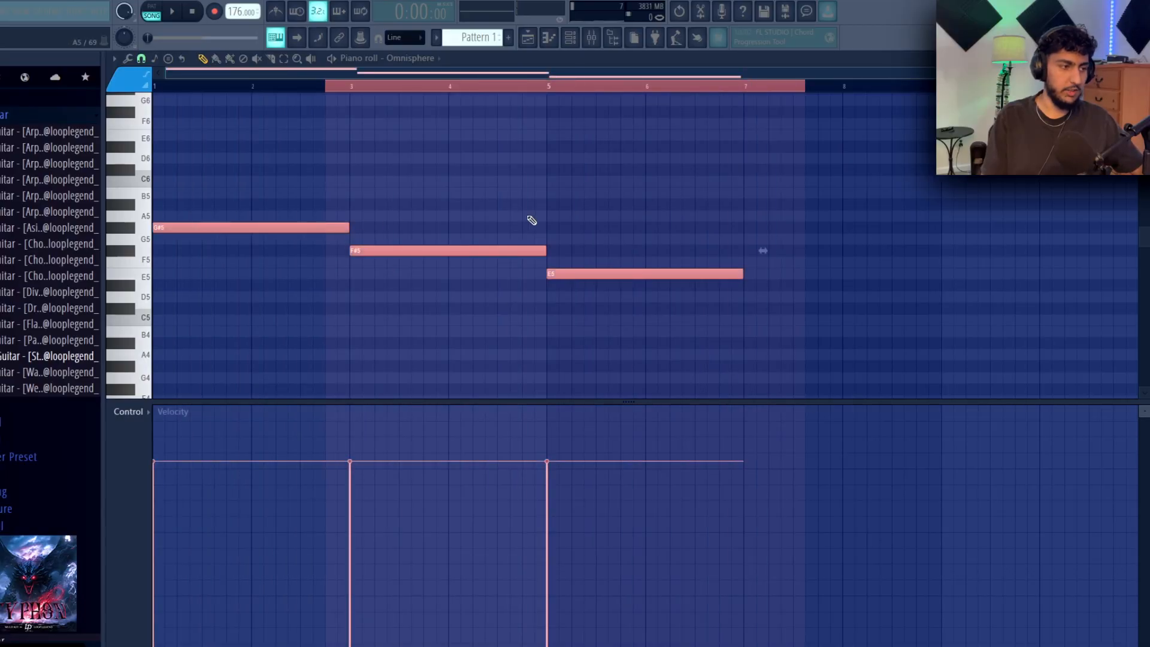
pyautogui.keyDown('ctrl'); pyautogui.click(531, 218); pyautogui.keyUp('ctrl')
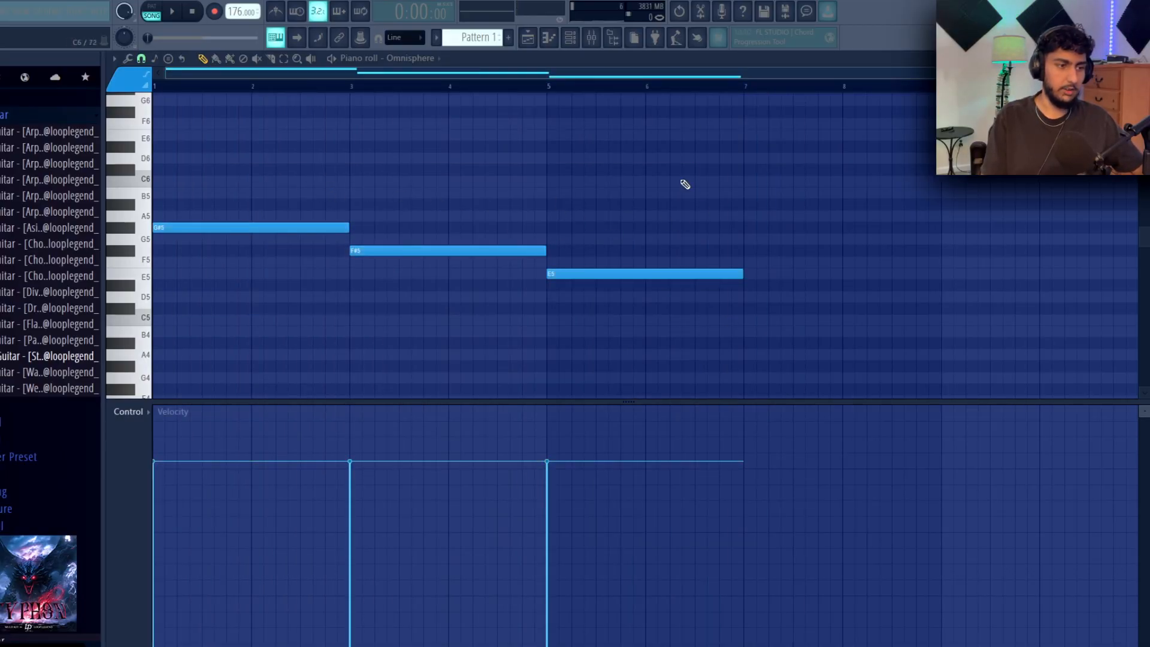
# Try stacking B5 and D#6 above the first G#5 note and remove both added notes
pyautogui.scroll(2, 335, 224)
pyautogui.scroll(3, 335, 221)
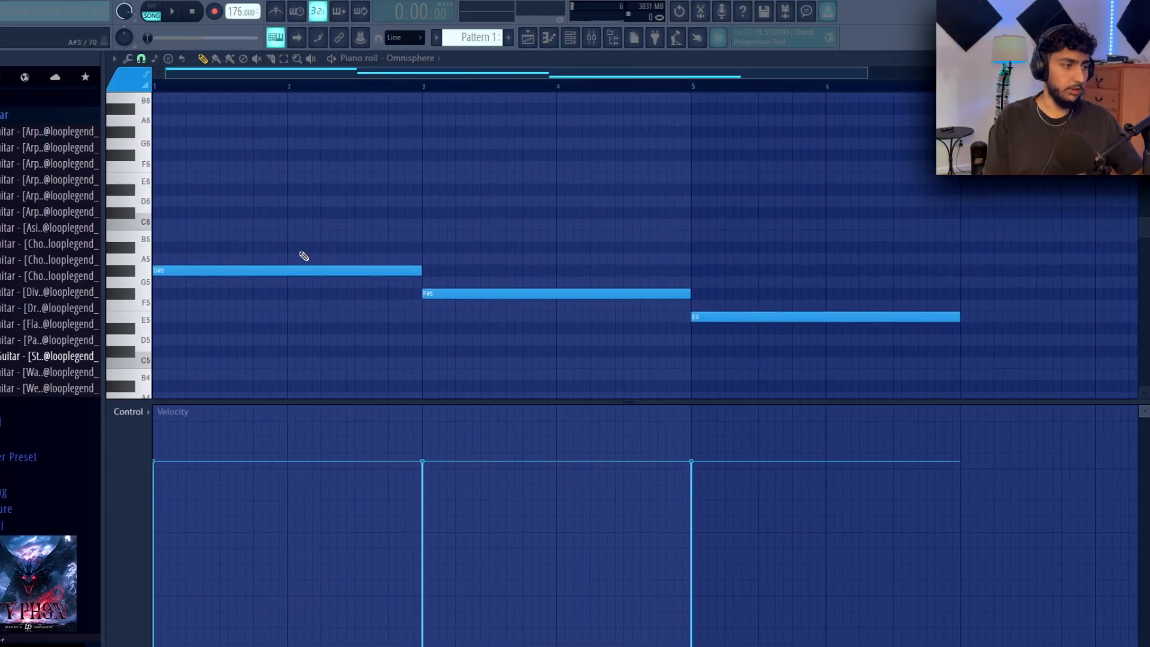
pyautogui.click(252, 267)
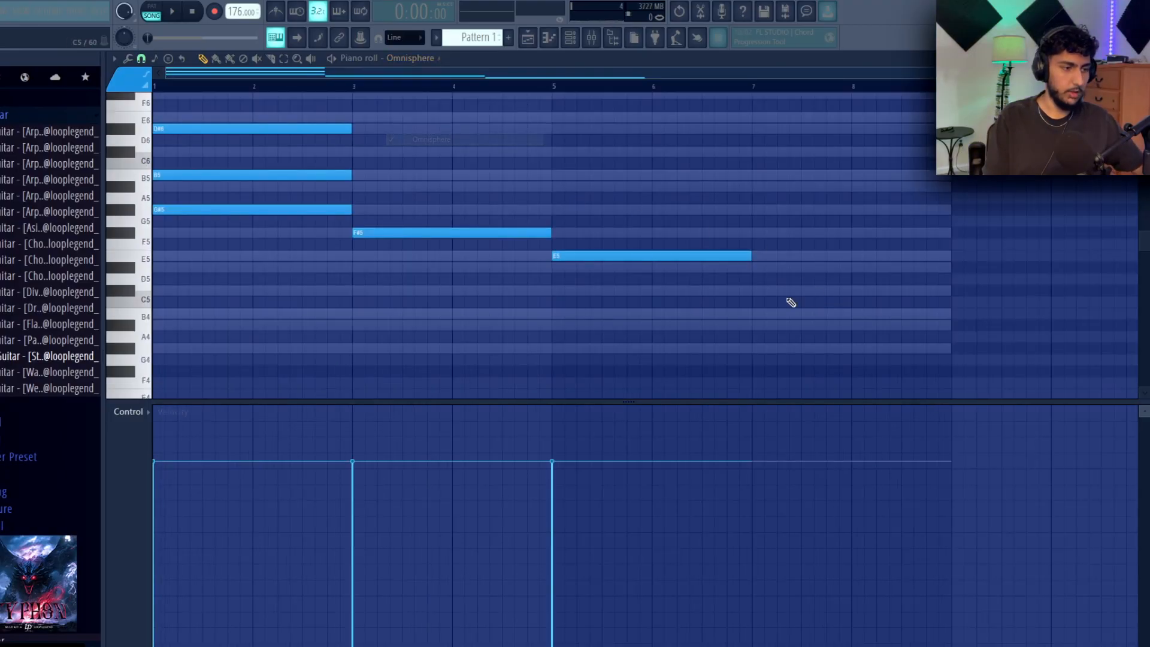
pyautogui.scroll(3, 468, 287)
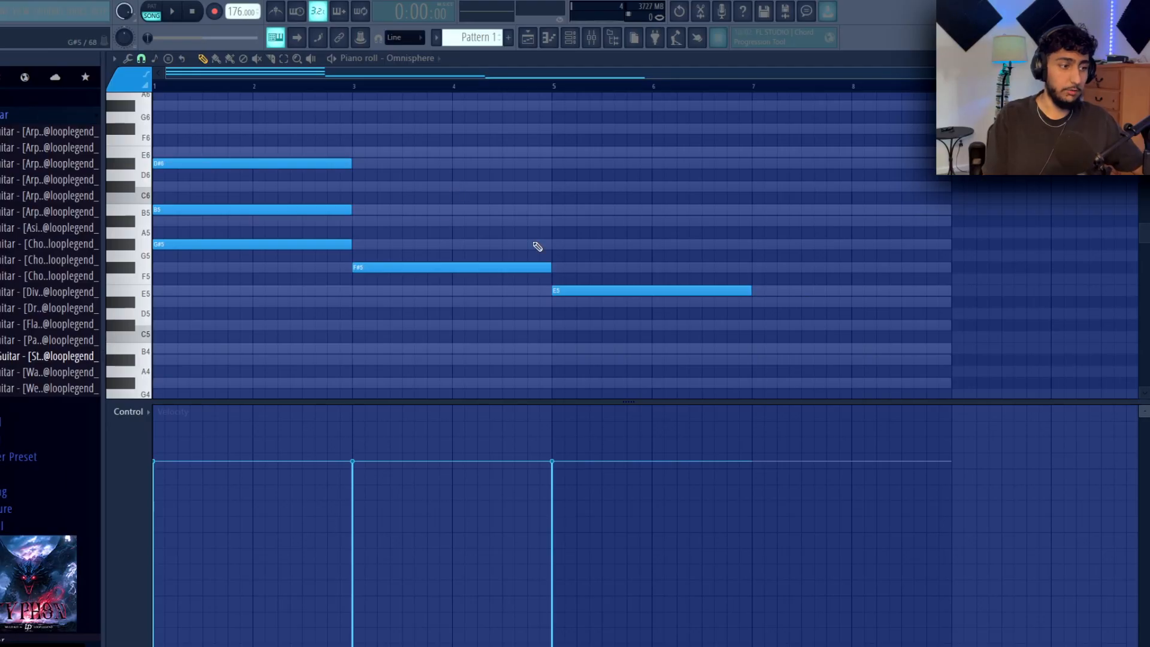
pyautogui.moveTo(459, 300); pyautogui.dragTo(246, 176)
pyautogui.keyDown('ctrl'); pyautogui.click(554, 223); pyautogui.keyUp('ctrl')
pyautogui.rightClick(311, 209)
pyautogui.rightClick(269, 163)
# Build the first chord by adding two-bar B5 and D#6 notes above G#5, and play it
pyautogui.scroll(3, 157, 213)
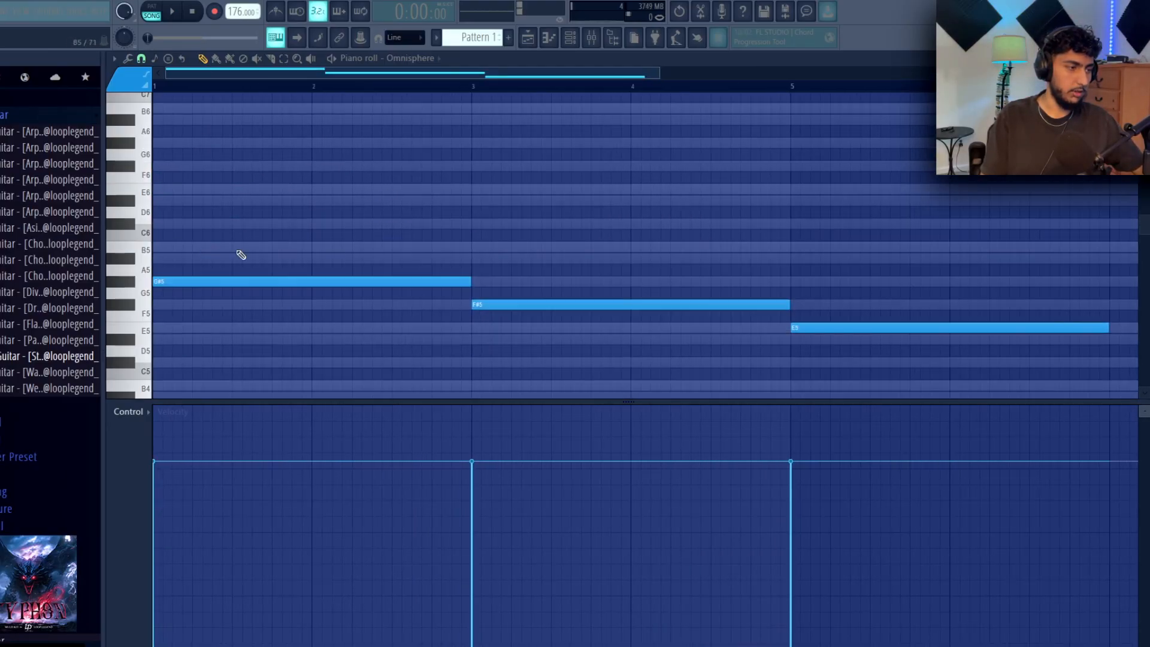
pyautogui.click(196, 248)
pyautogui.moveTo(163, 199); pyautogui.dragTo(168, 190)
pyautogui.rightClick(233, 190)
pyautogui.click(184, 202)
pyautogui.scroll(-2, 536, 188)
pyautogui.press('space')
pyautogui.press('space')
pyautogui.moveTo(425, 186); pyautogui.dragTo(359, 295)
pyautogui.keyDown('ctrl'); pyautogui.click(573, 224); pyautogui.keyUp('ctrl')
pyautogui.moveTo(630, 245); pyautogui.dragTo(546, 312)
pyautogui.moveTo(746, 300); pyautogui.dragTo(699, 371)
pyautogui.keyDown('ctrl'); pyautogui.click(695, 232); pyautogui.keyUp('ctrl')
# Build the second chord at bar 3 by adding two-bar A#5 and C#6 notes above F#5
pyautogui.scroll(-1, 419, 239)
pyautogui.scroll(1, 419, 239)
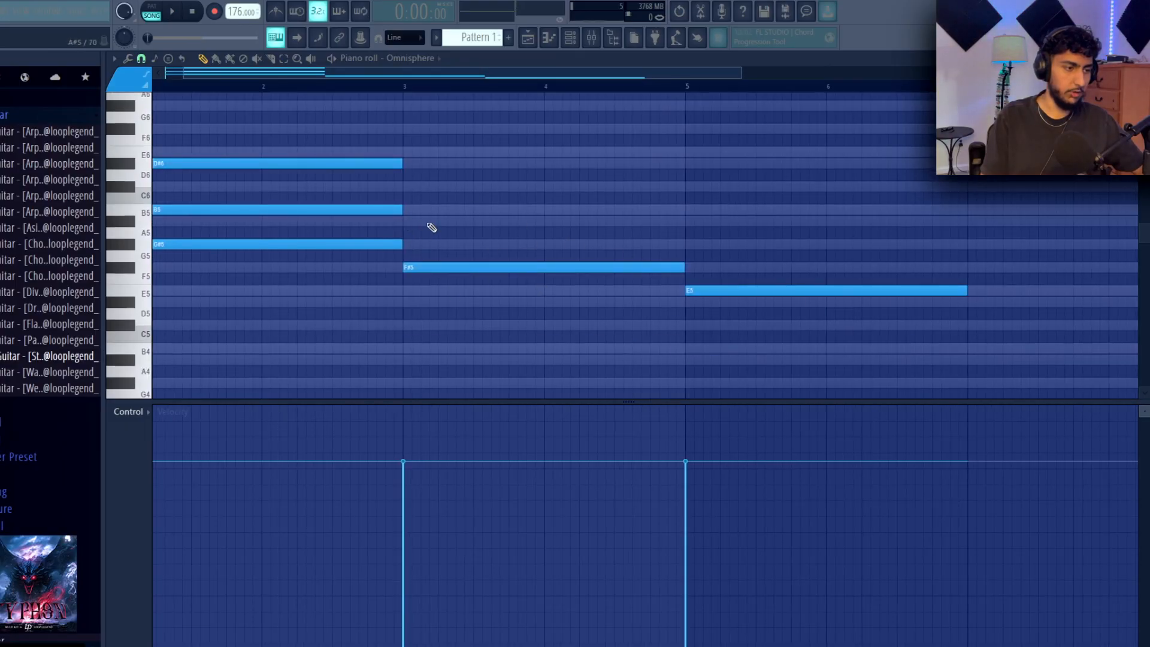
pyautogui.click(411, 223)
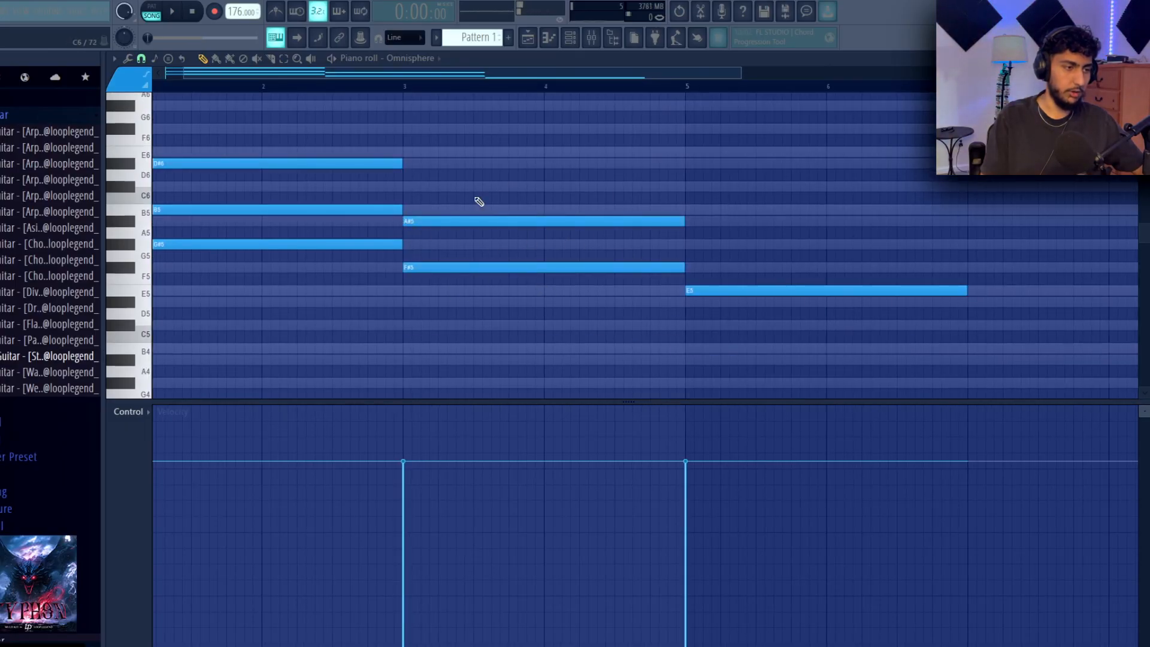
pyautogui.click(404, 187)
# Build the third chord at bar 5 by adding two-bar G#5 and B5 notes above E5
pyautogui.hscroll(1, 718, 240)
pyautogui.click(642, 244)
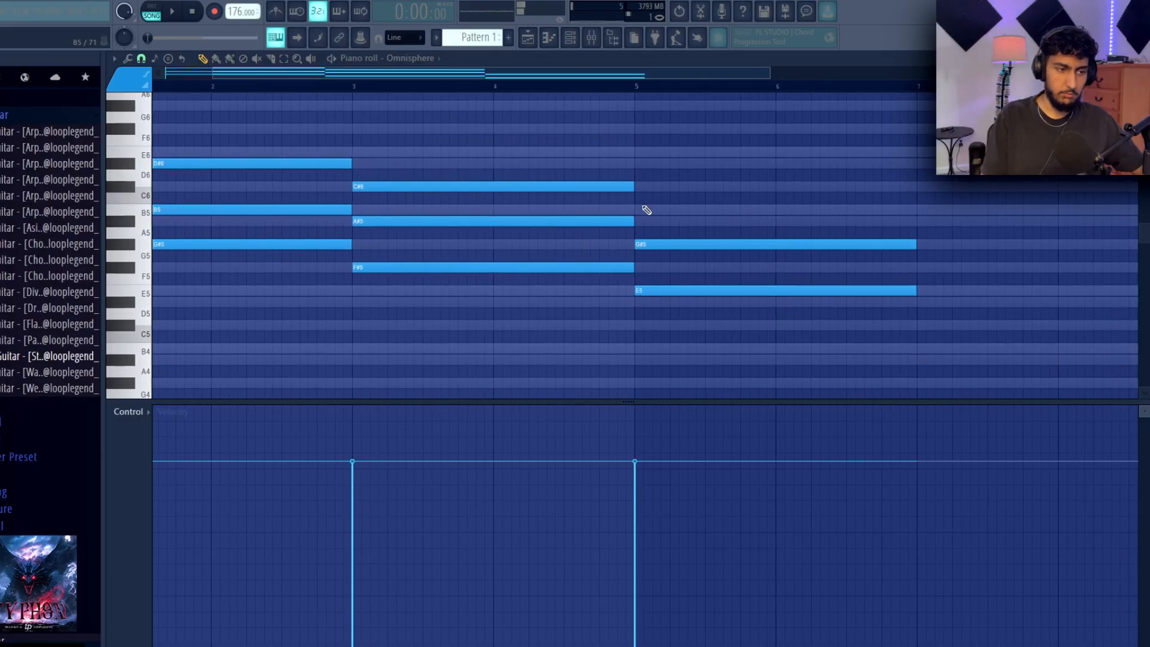
pyautogui.click(645, 198)
pyautogui.rightClick(641, 200)
pyautogui.click(642, 209)
pyautogui.hscroll(-1, 718, 192)
pyautogui.scroll(-1, 778, 240)
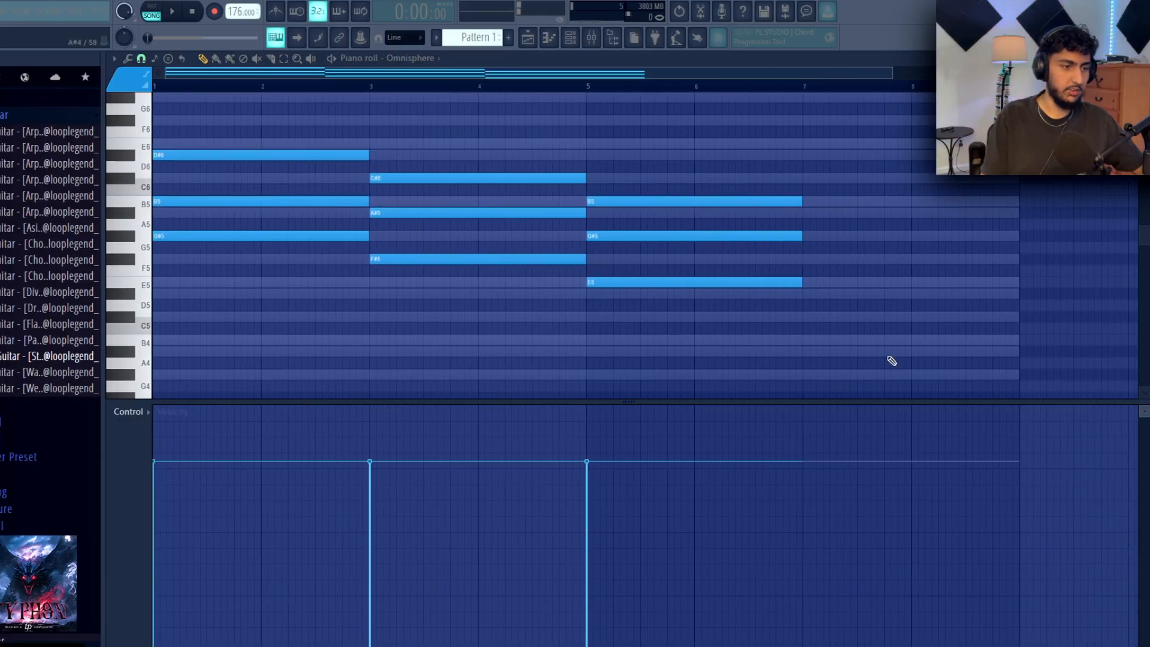
# Play back the three-chord progression to check how it sounds
pyautogui.hotkey('ctrl', 'a')
pyautogui.scroll(2, 818, 243)
pyautogui.click(485, 178)
pyautogui.press('space')
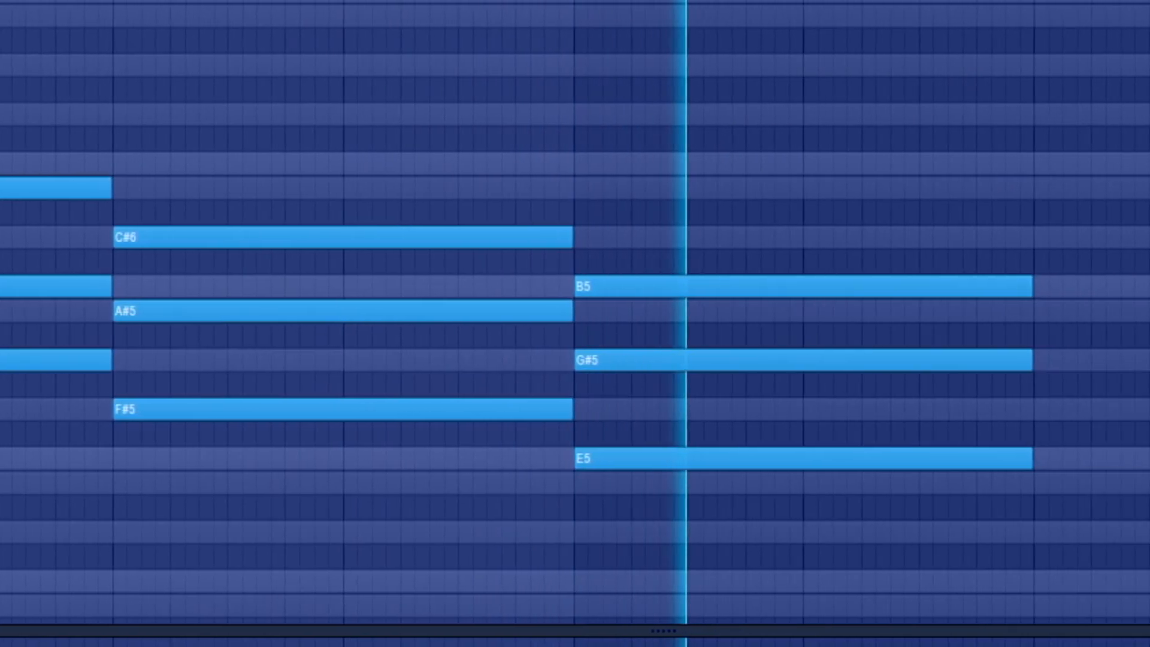
pyautogui.moveTo(1118, 565); pyautogui.dragTo(1018, 350)
pyautogui.moveTo(821, 349); pyautogui.dragTo(796, 281)
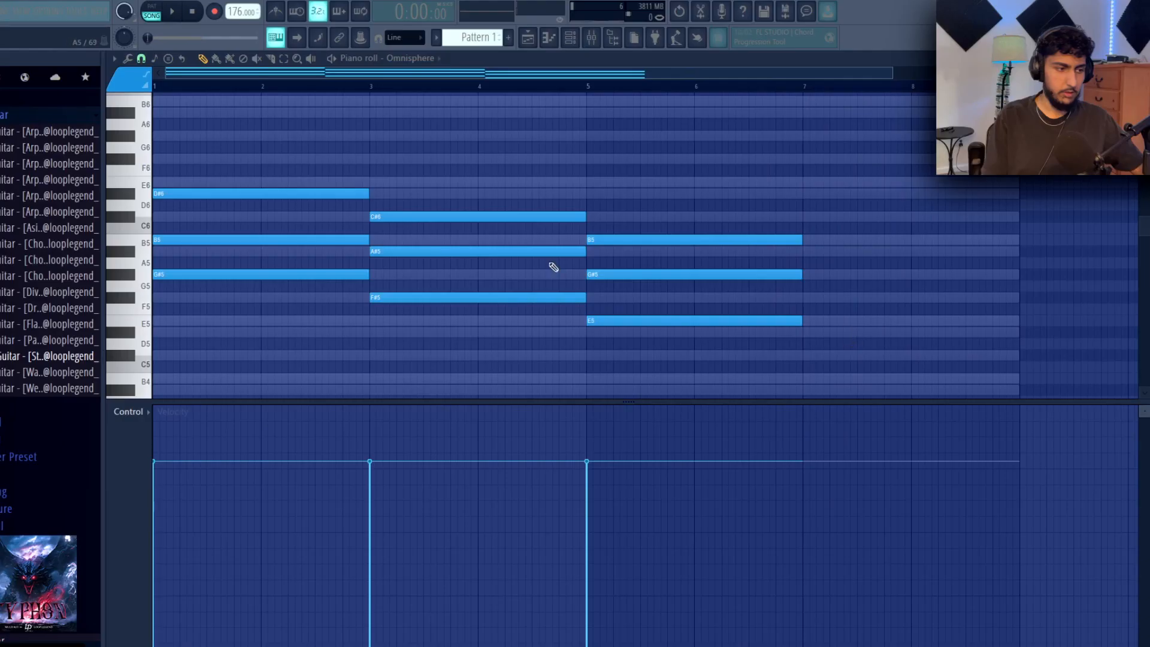
# Copy the second chord to bar 8 as a one-bar chord and extend the E5 chord to fill bars 5 to 7
pyautogui.click(460, 298)
pyautogui.moveTo(412, 297); pyautogui.dragTo(952, 293)
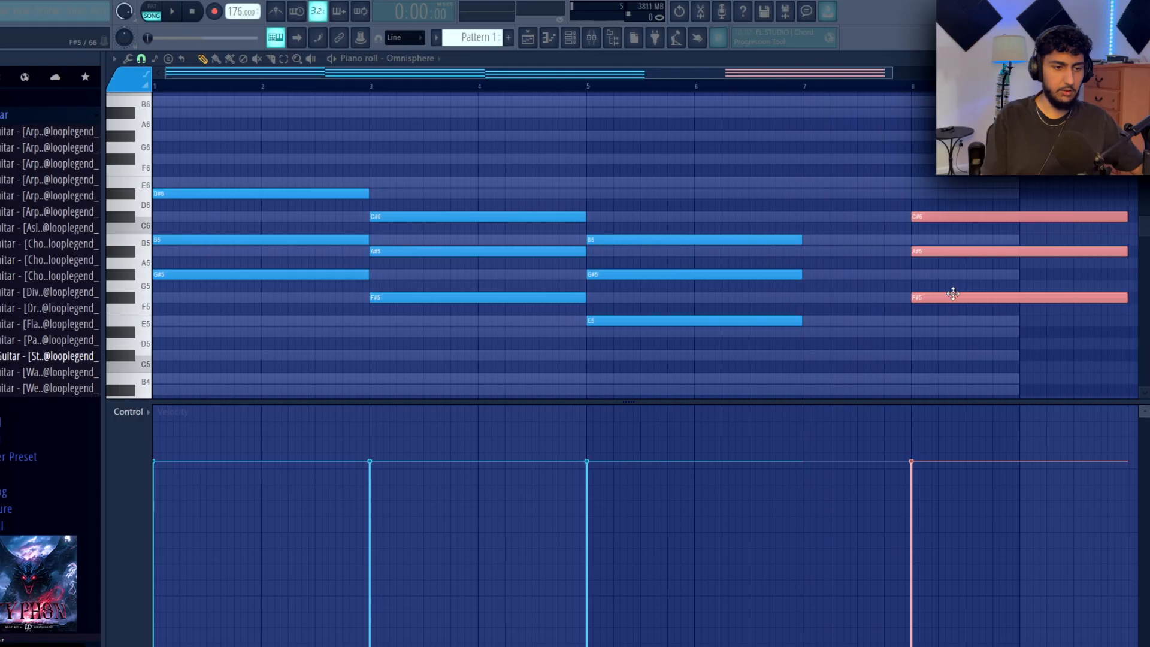
pyautogui.hscroll(5, 952, 294)
pyautogui.keyDown('ctrl'); pyautogui.click(760, 334); pyautogui.keyUp('ctrl')
pyautogui.keyDown('ctrl'); pyautogui.moveTo(741, 300); pyautogui.dragTo(616, 205); pyautogui.keyUp('ctrl')
pyautogui.click(778, 349)
pyautogui.moveTo(399, 310); pyautogui.dragTo(506, 310)
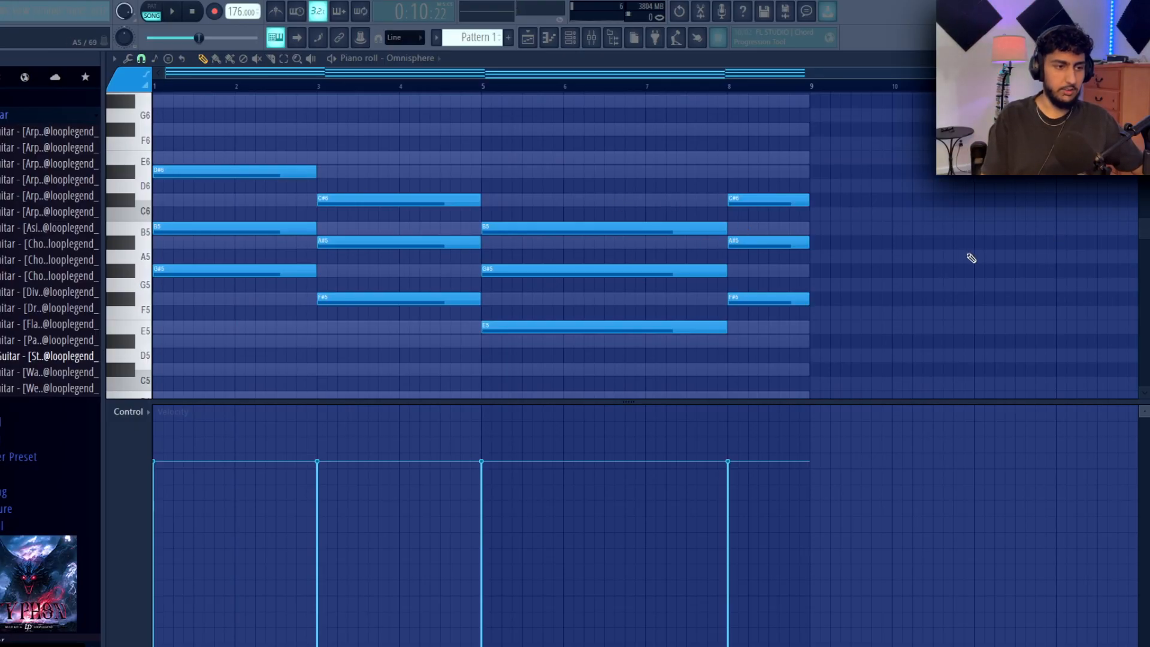
# Try adding a two-bar F#6 note on top of the second chord and remove it
pyautogui.moveTo(252, 144); pyautogui.dragTo(315, 221)
pyautogui.keyDown('ctrl'); pyautogui.click(456, 151); pyautogui.keyUp('ctrl')
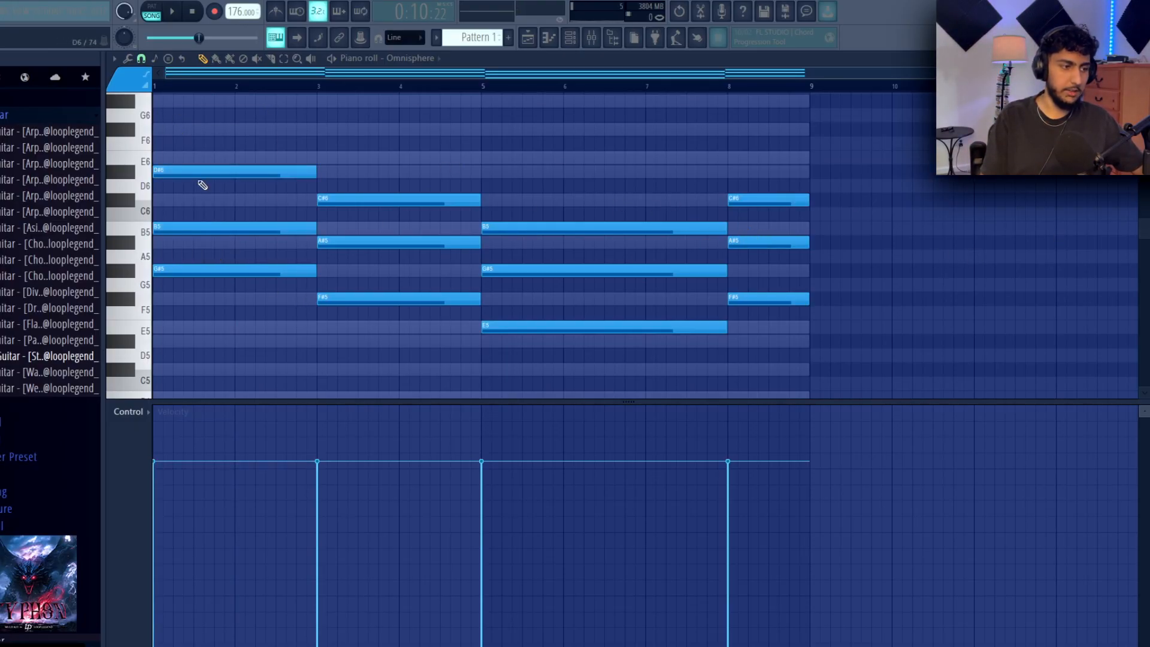
pyautogui.scroll(2, 419, 227)
pyautogui.click(320, 199)
pyautogui.rightClick(320, 200)
pyautogui.click(320, 170)
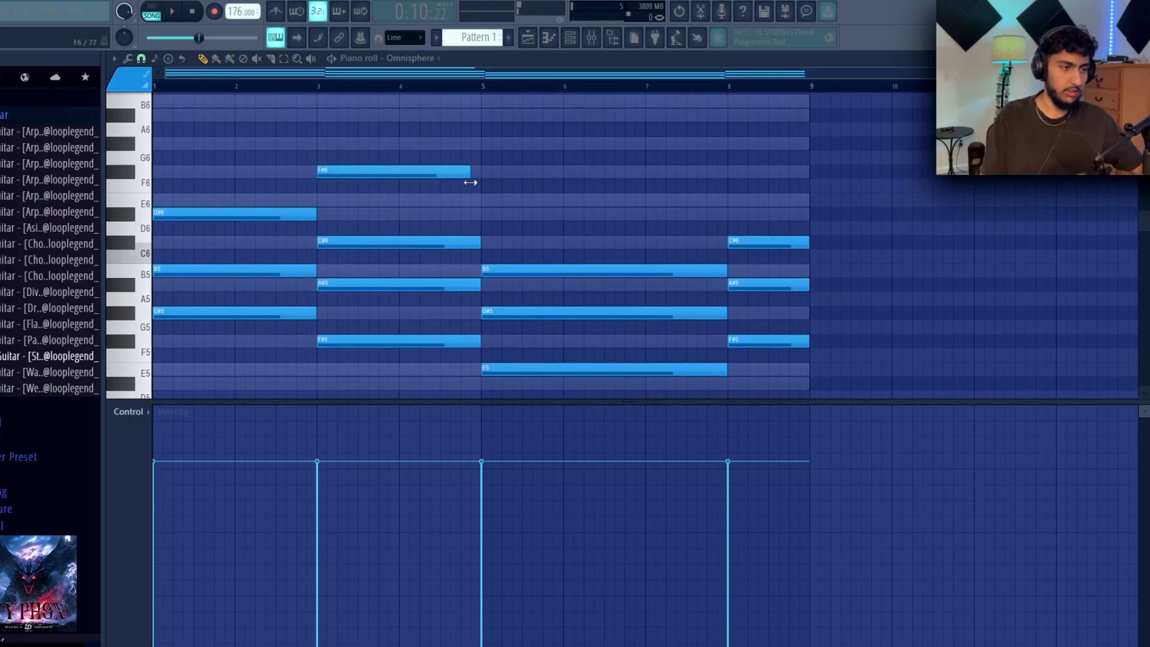
pyautogui.moveTo(254, 194)
pyautogui.mouseDown()
pyautogui.moveTo(268, 267)
pyautogui.moveTo(402, 319)
pyautogui.mouseUp()
pyautogui.keyDown('ctrl'); pyautogui.click(443, 132); pyautogui.keyUp('ctrl')
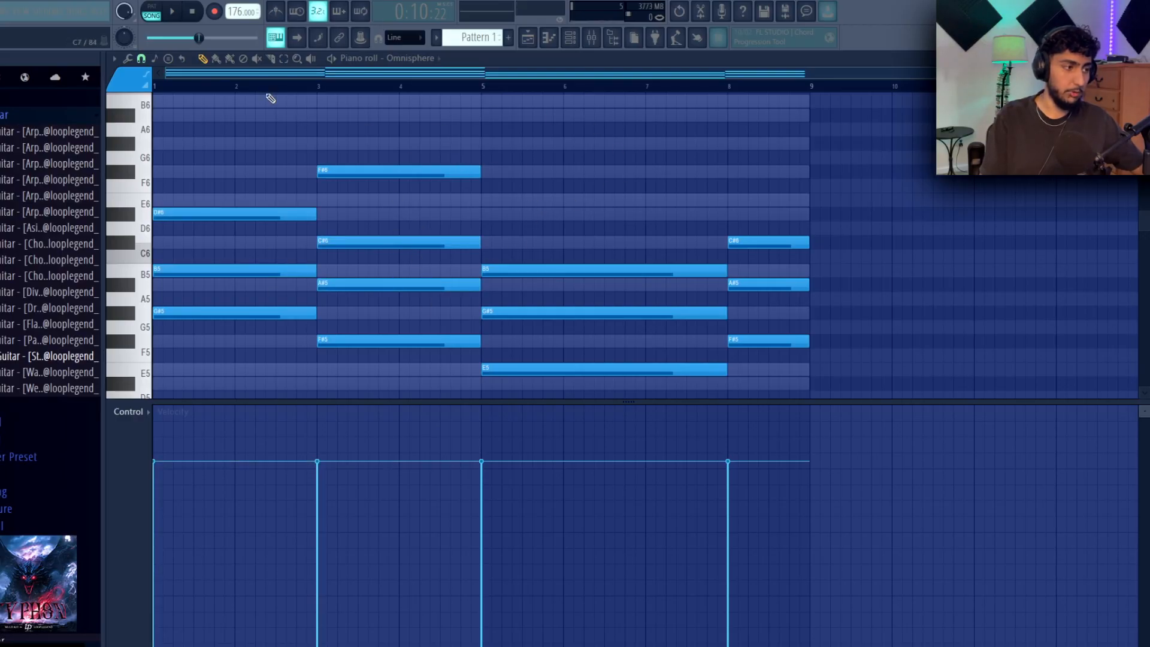
pyautogui.scroll(-2, 430, 126)
pyautogui.rightClick(430, 126)
# Lower the first chord's D#6 by one octave to D#5 and play the progression
pyautogui.hotkey('ctrl', 'Down')
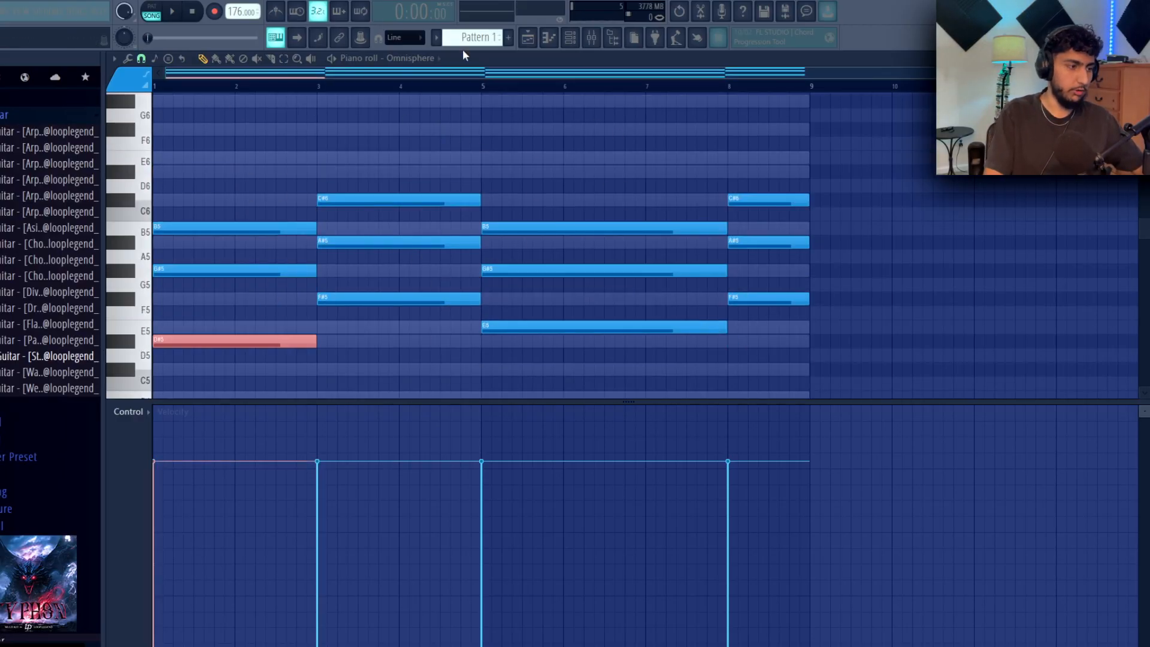
pyautogui.keyDown('ctrl'); pyautogui.click(383, 140); pyautogui.keyUp('ctrl')
pyautogui.scroll(-3, 347, 197)
pyautogui.scroll(1, 311, 240)
pyautogui.scroll(4, 336, 269)
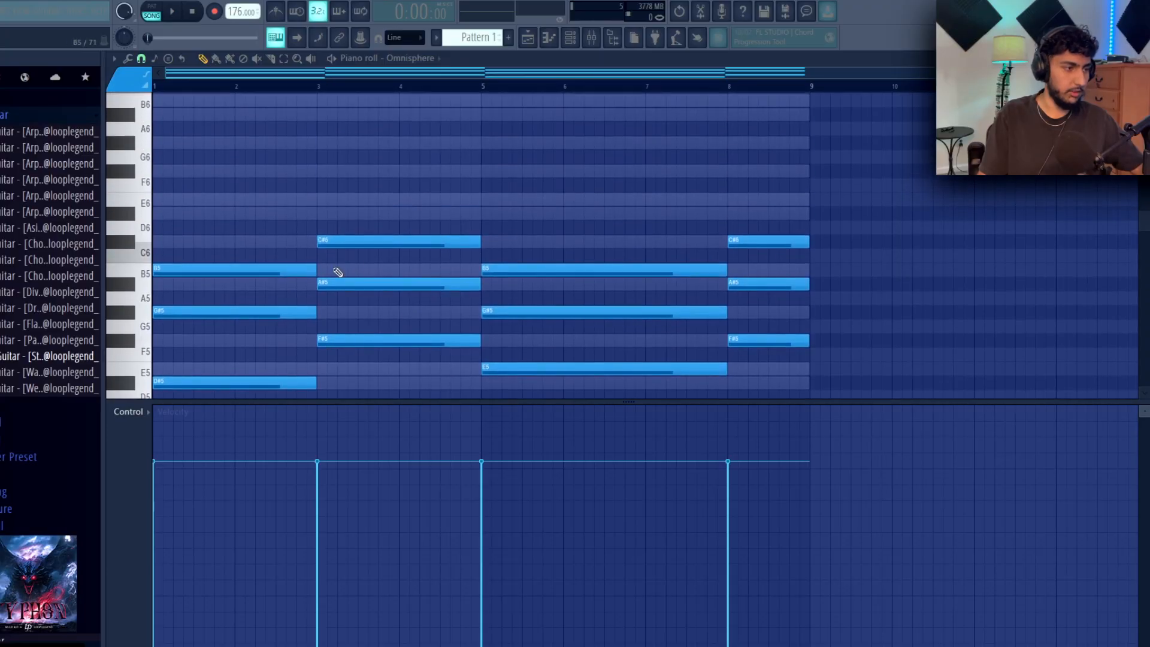
pyautogui.press('space')
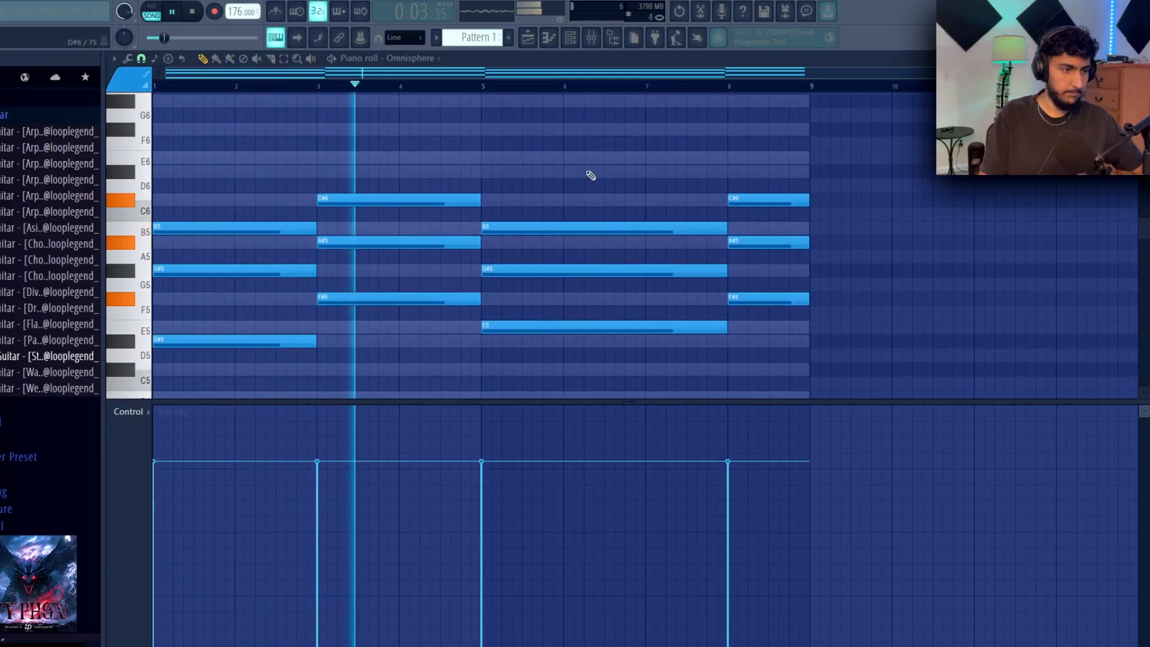
# Add a half-bar D#6 melody note at bar 4 and a separate half-bar C#6 after it within the second chord
pyautogui.click(443, 170)
pyautogui.press('space')
pyautogui.moveTo(459, 171)
pyautogui.mouseDown()
pyautogui.moveTo(427, 172)
pyautogui.moveTo(443, 176)
pyautogui.mouseUp()
pyautogui.press('space')
pyautogui.moveTo(521, 172); pyautogui.dragTo(392, 178)
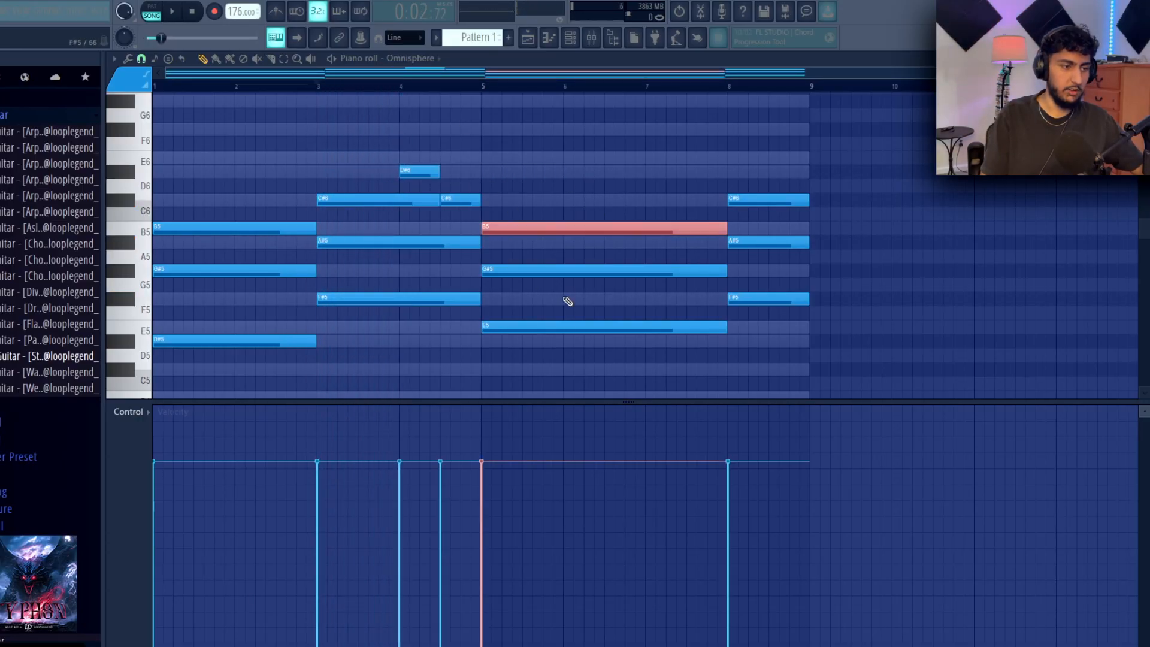
# Copy the third chord's B5 note up to D#6 at bar 5, keeping its three-bar length
pyautogui.keyDown('ctrl'); pyautogui.click(566, 301); pyautogui.keyUp('ctrl')
pyautogui.moveTo(508, 231); pyautogui.dragTo(506, 172)
pyautogui.hotkey('ctrl', 'z')
pyautogui.moveTo(513, 229); pyautogui.dragTo(515, 179)
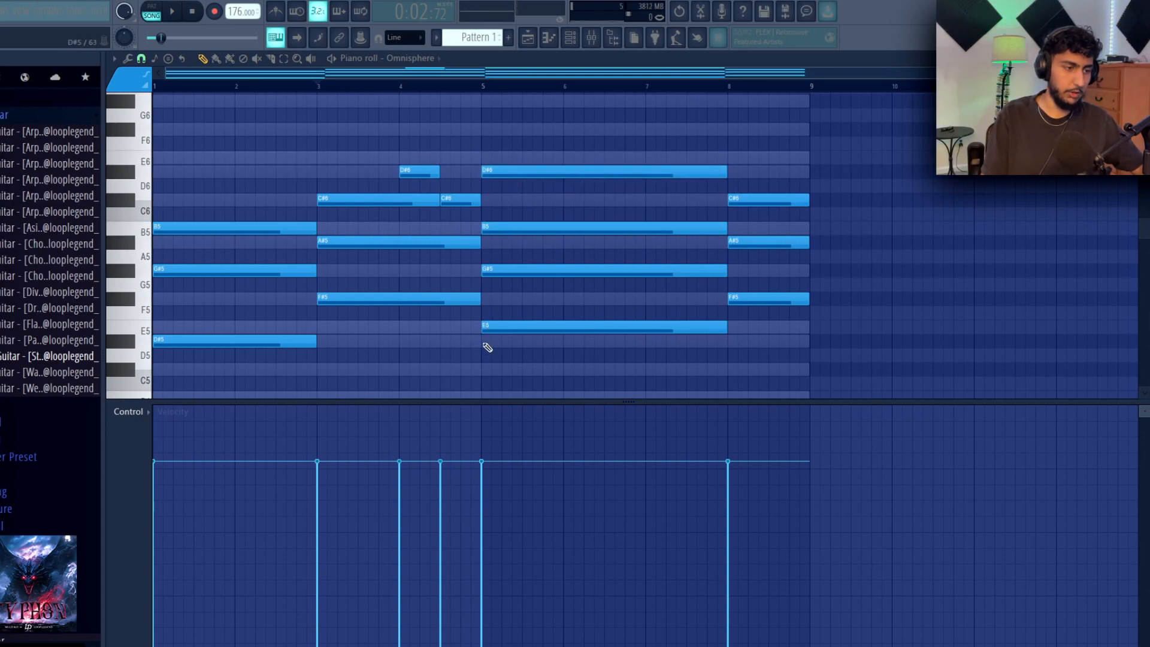
# Try the third chord's D#6 note one octave lower and return it to its original pitch
pyautogui.keyDown('ctrl'); pyautogui.click(578, 173); pyautogui.keyUp('ctrl')
pyautogui.keyDown('ctrl'); pyautogui.click(612, 153); pyautogui.keyUp('ctrl')
pyautogui.moveTo(555, 193); pyautogui.dragTo(542, 162)
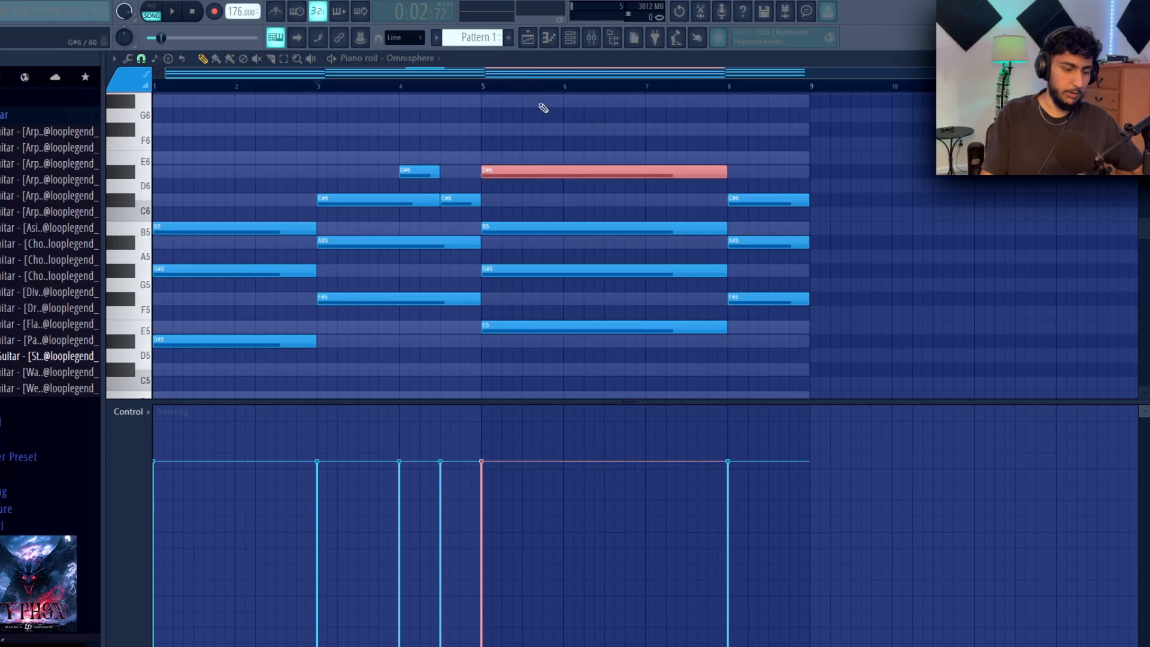
pyautogui.hotkey('ctrl', 'Down')
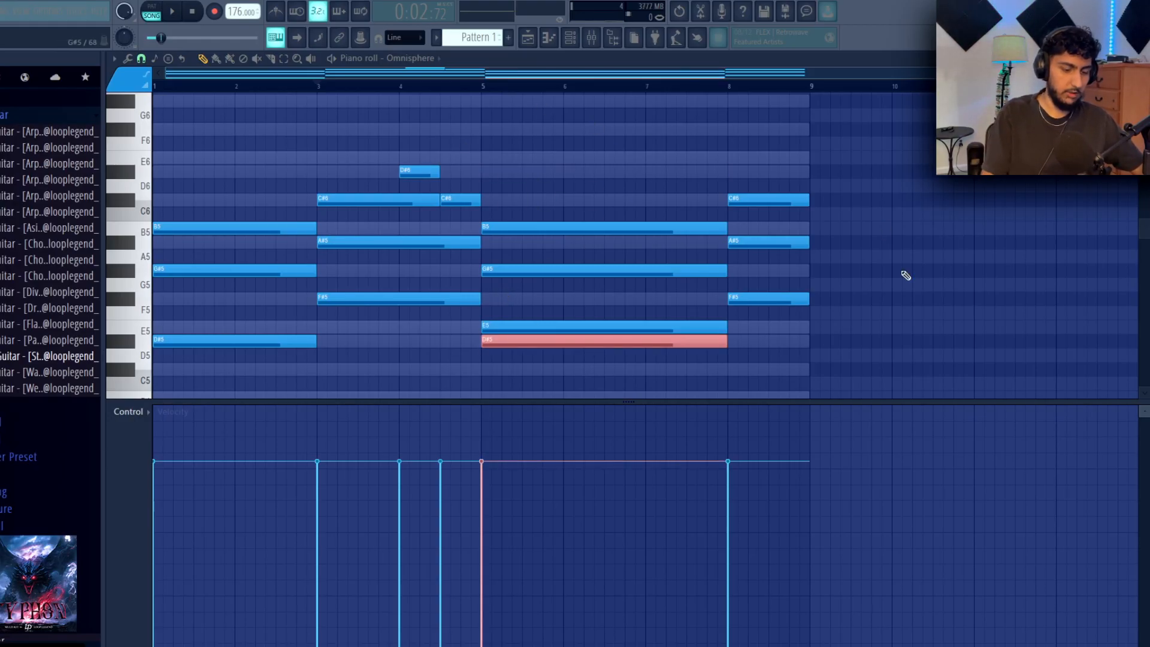
pyautogui.hotkey('ctrl', 'Up')
# Strum all the chord notes with slight start-time and velocity offsets, preserving the note ends
pyautogui.hotkey('ctrl', 'd')
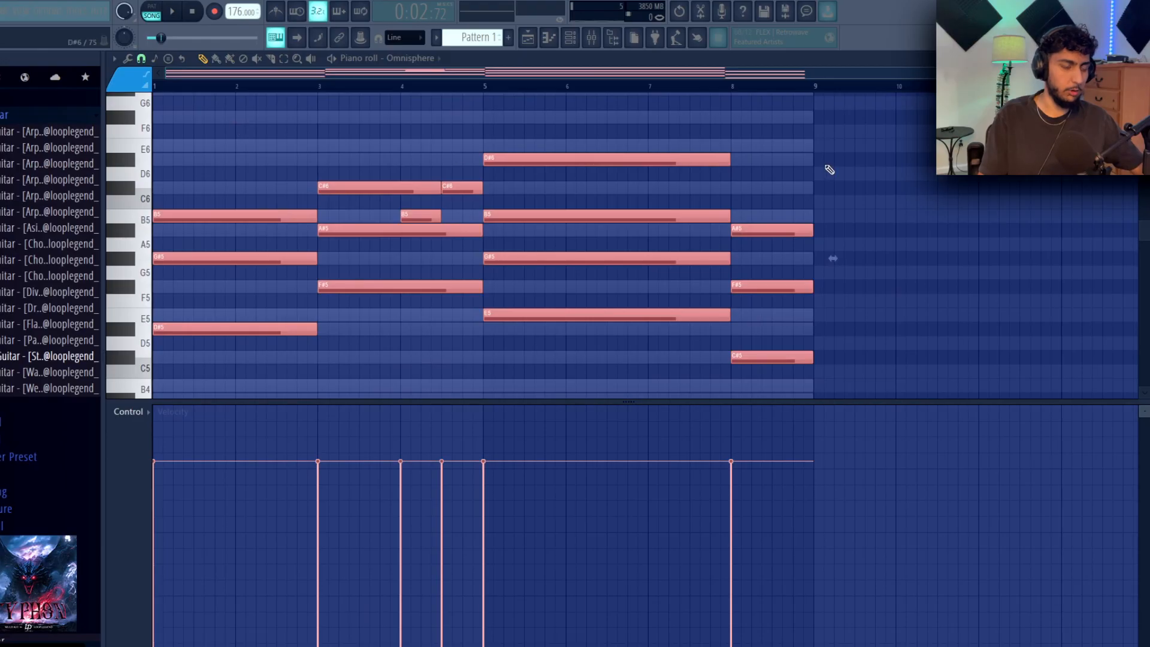
pyautogui.hotkey('ctrl', 'd')
pyautogui.hotkey('ctrl', 'a')
pyautogui.hotkey('ctrl', 'd')
pyautogui.hotkey('alt', 's')
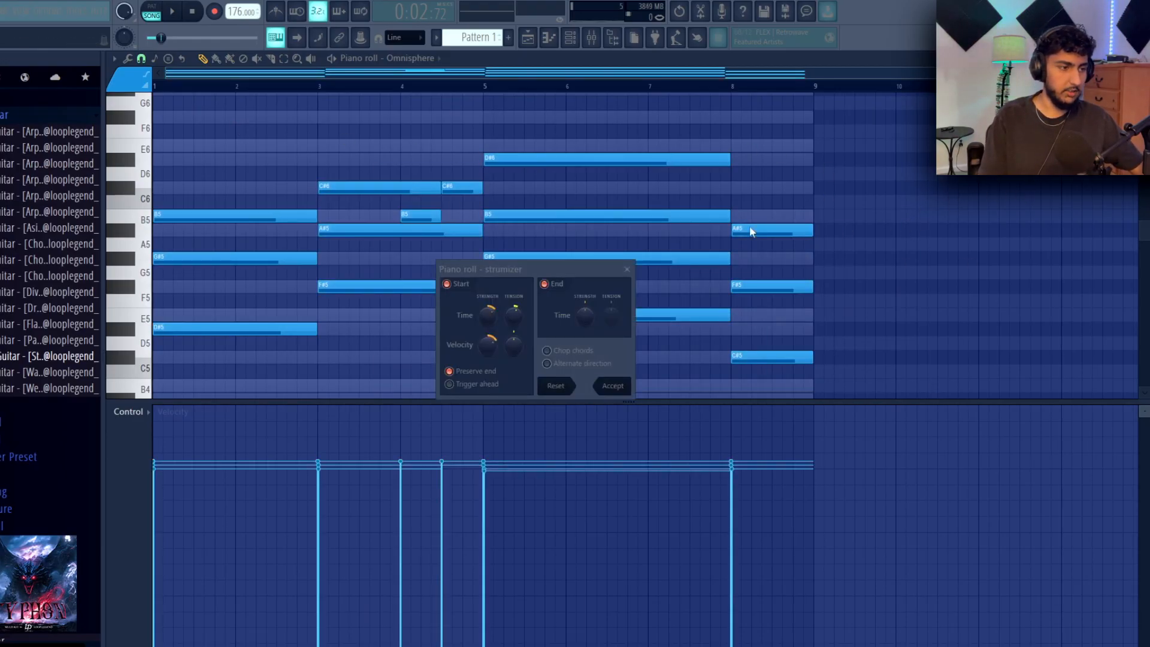
pyautogui.click(532, 325)
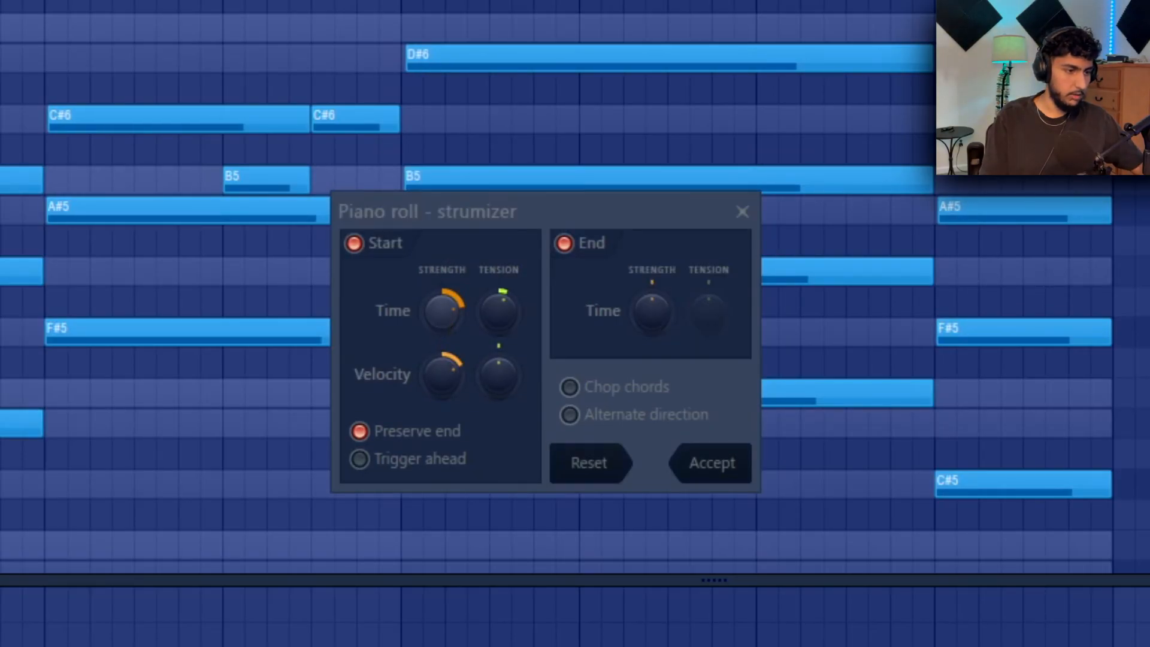
pyautogui.click(749, 465)
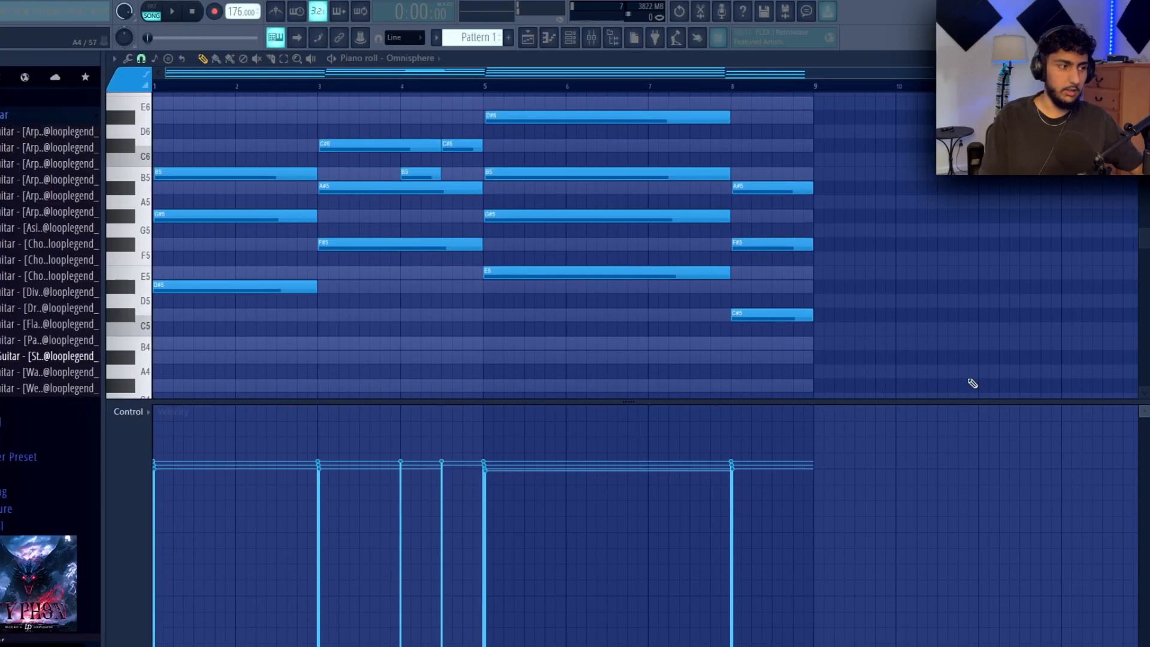
# Slightly randomize the velocities of all chord notes in bipolar mode, leaving the other levels untouched
pyautogui.hotkey('ctrl', 'a')
pyautogui.hotkey('alt', 'r')
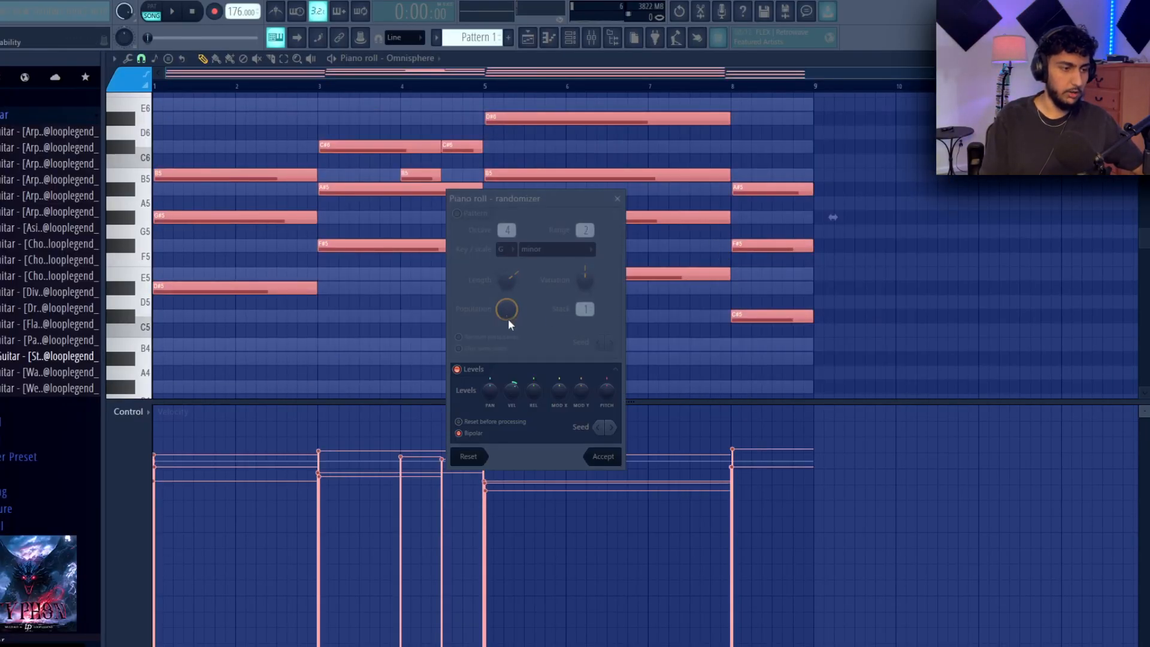
pyautogui.moveTo(522, 394); pyautogui.dragTo(519, 392)
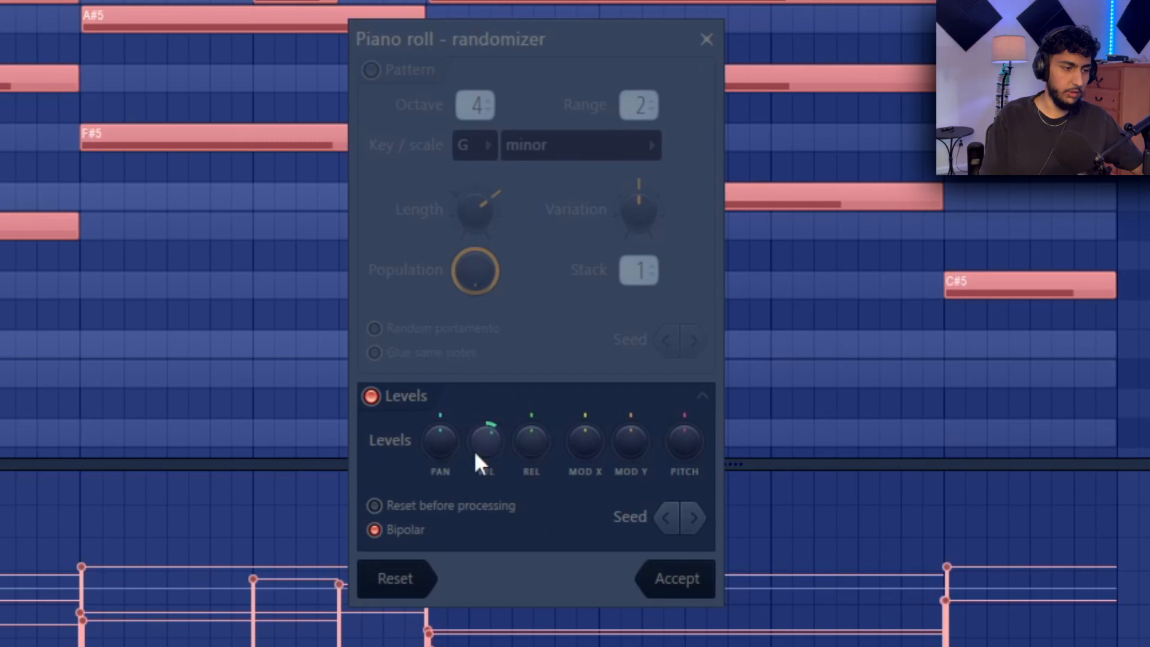
pyautogui.moveTo(475, 452); pyautogui.dragTo(475, 461)
pyautogui.moveTo(530, 48); pyautogui.dragTo(554, 0)
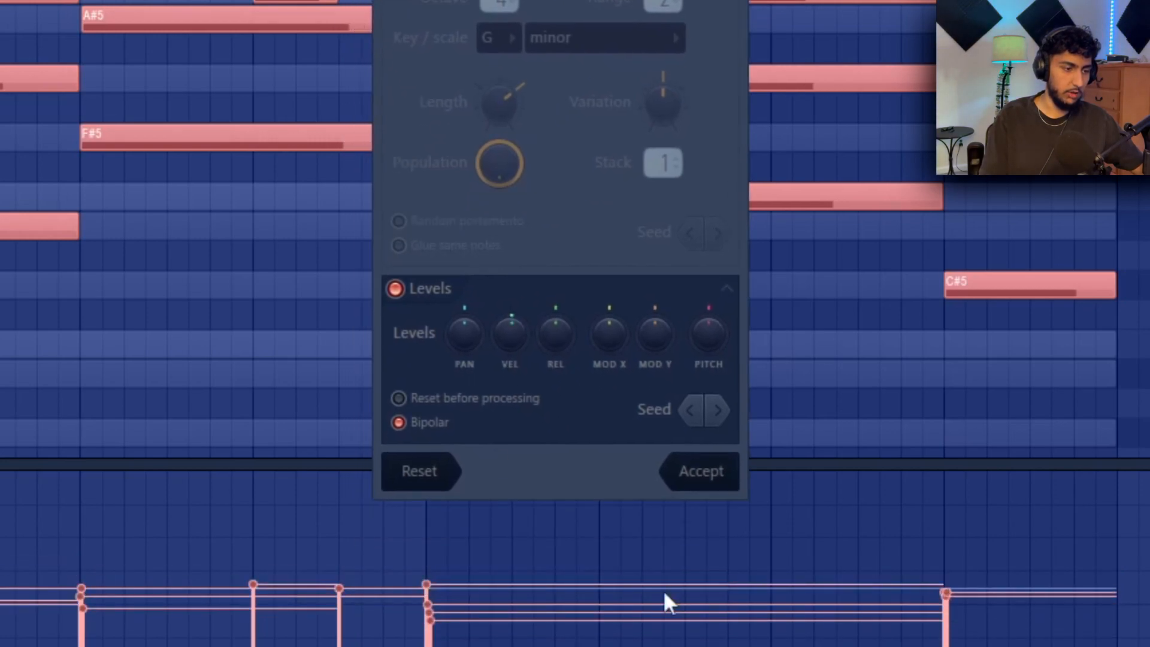
pyautogui.moveTo(506, 331); pyautogui.dragTo(506, 322)
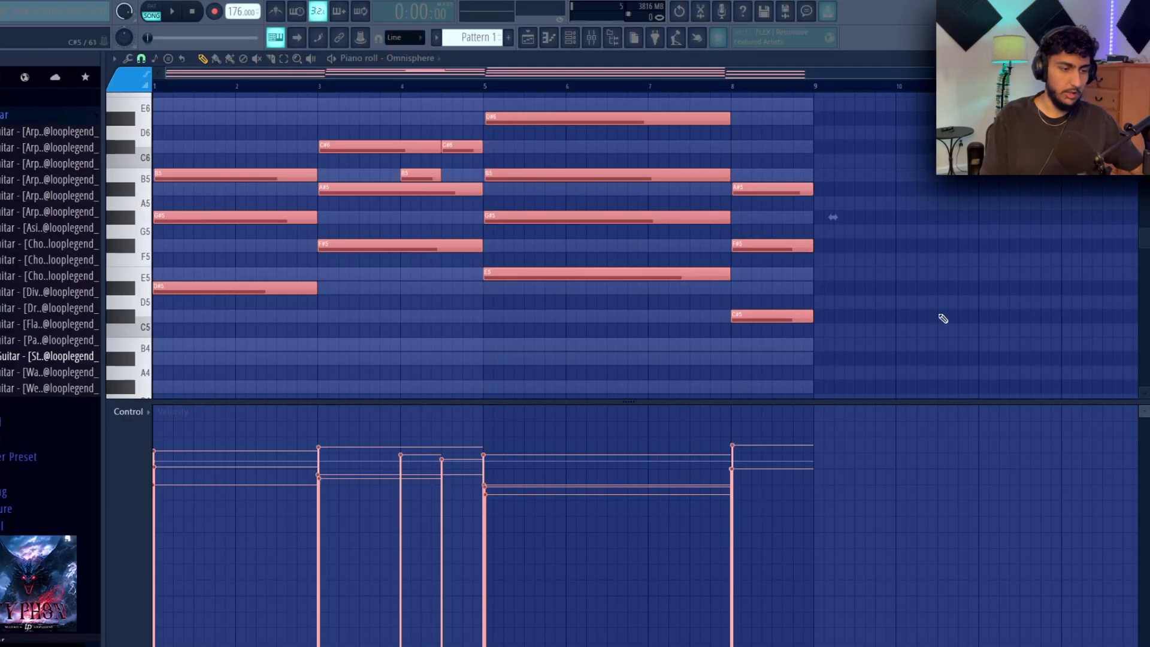
# Scale the velocities of all chord notes down slightly and play the progression
pyautogui.hotkey('alt', 'x')
pyautogui.moveTo(535, 311); pyautogui.dragTo(536, 306)
pyautogui.click(568, 404)
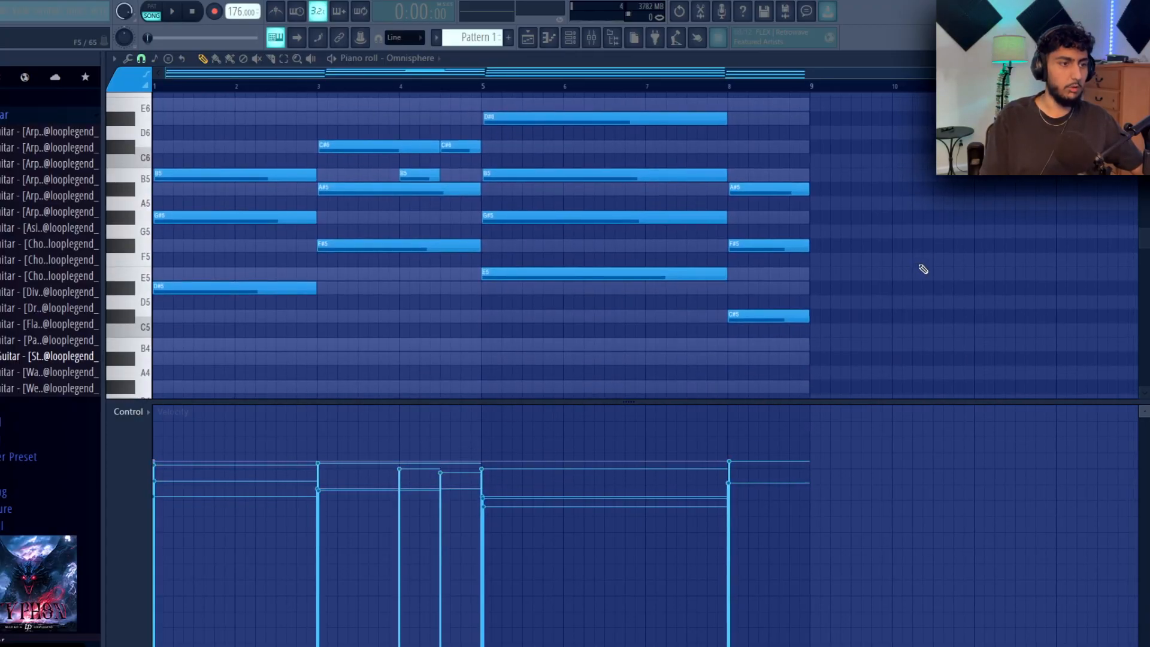
pyautogui.scroll(2, 904, 279)
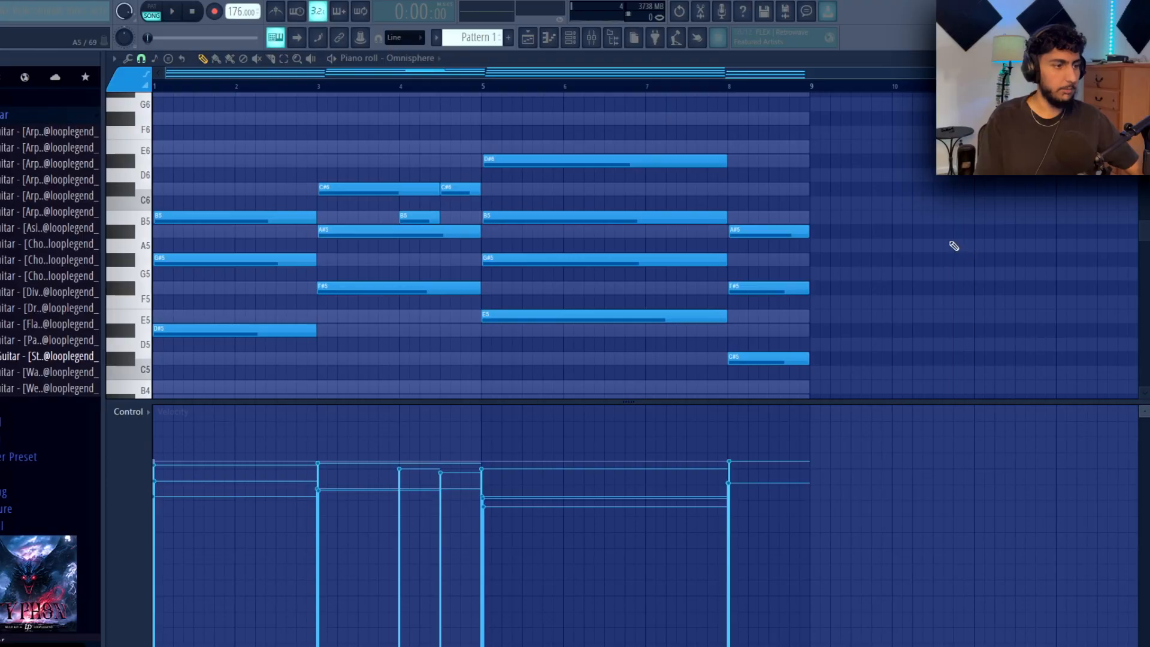
pyautogui.press('space')
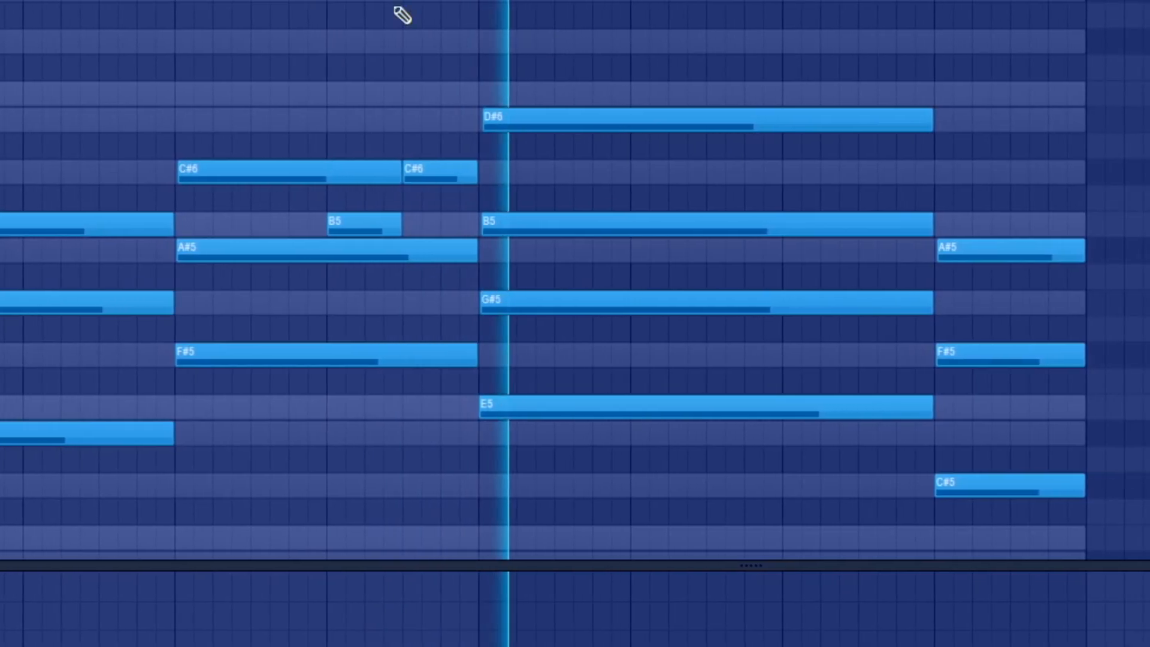
# Copy the root notes G#5, F#5, E5 and F#5 of the four chords two octaves down to G#3, F#3, E3 and F#3
pyautogui.scroll(-4, 903, 236)
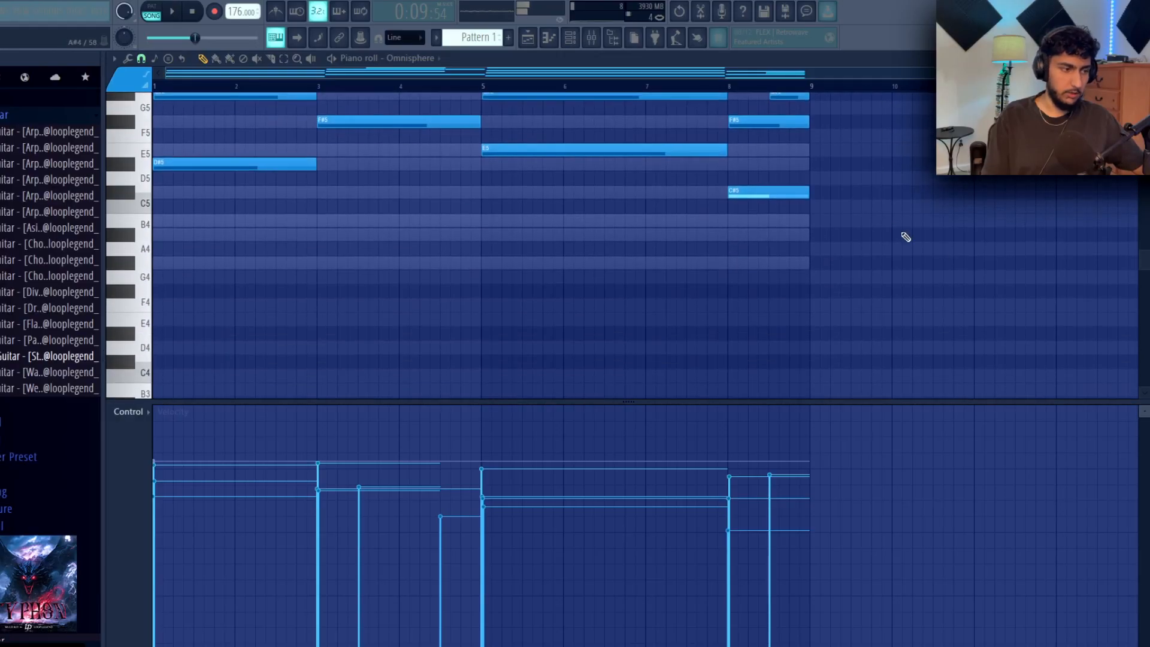
pyautogui.scroll(4, 946, 261)
pyautogui.moveTo(890, 349); pyautogui.dragTo(283, 156)
pyautogui.keyDown('ctrl'); pyautogui.click(913, 203); pyautogui.keyUp('ctrl')
pyautogui.moveTo(872, 374); pyautogui.dragTo(280, 157)
pyautogui.keyDown('ctrl'); pyautogui.click(1011, 252); pyautogui.keyUp('ctrl')
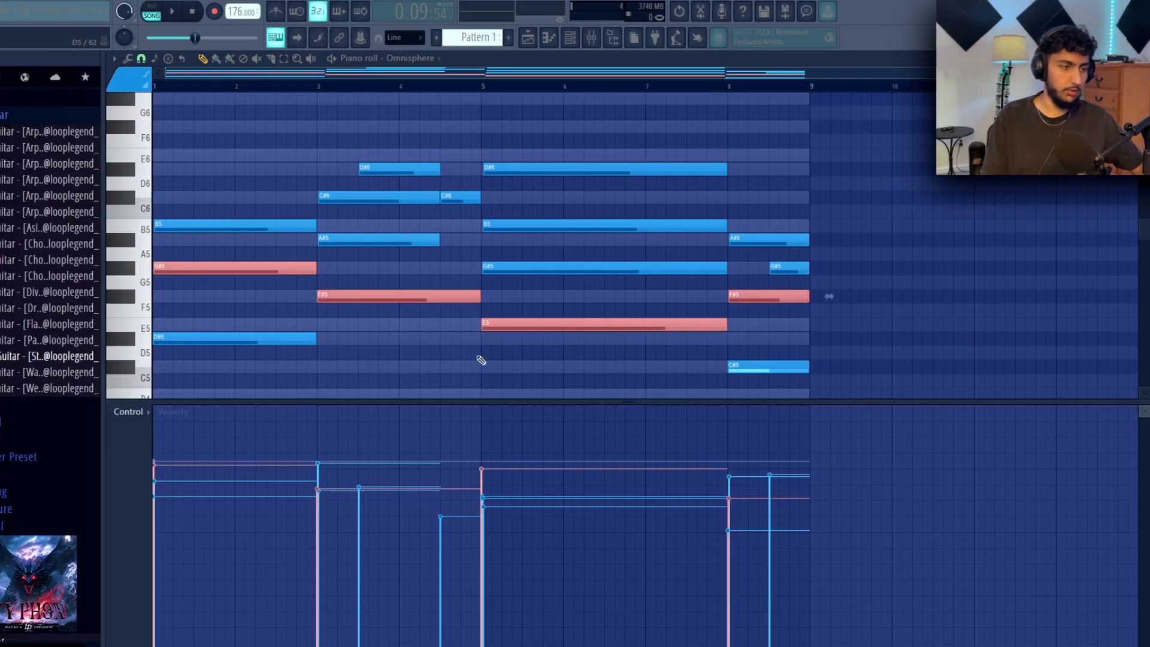
pyautogui.moveTo(208, 268); pyautogui.dragTo(175, 152)
pyautogui.keyDown('ctrl'); pyautogui.click(339, 189); pyautogui.keyUp('ctrl')
pyautogui.scroll(4, 338, 188)
pyautogui.scroll(-5, 216, 167)
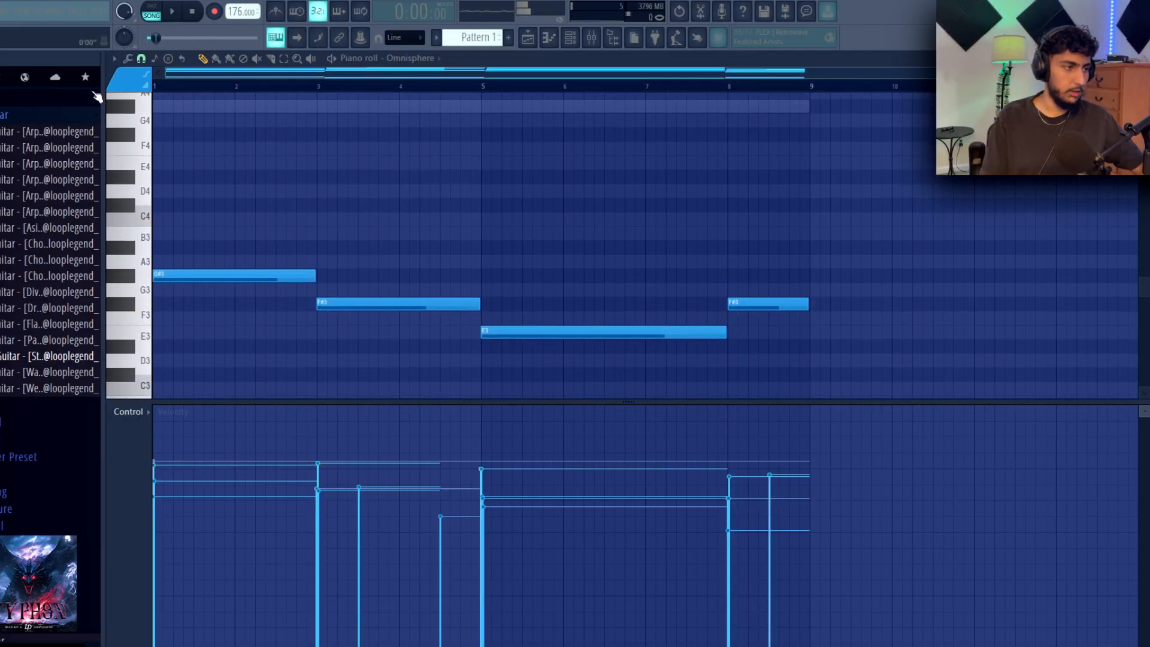
pyautogui.scroll(-3, 419, 164)
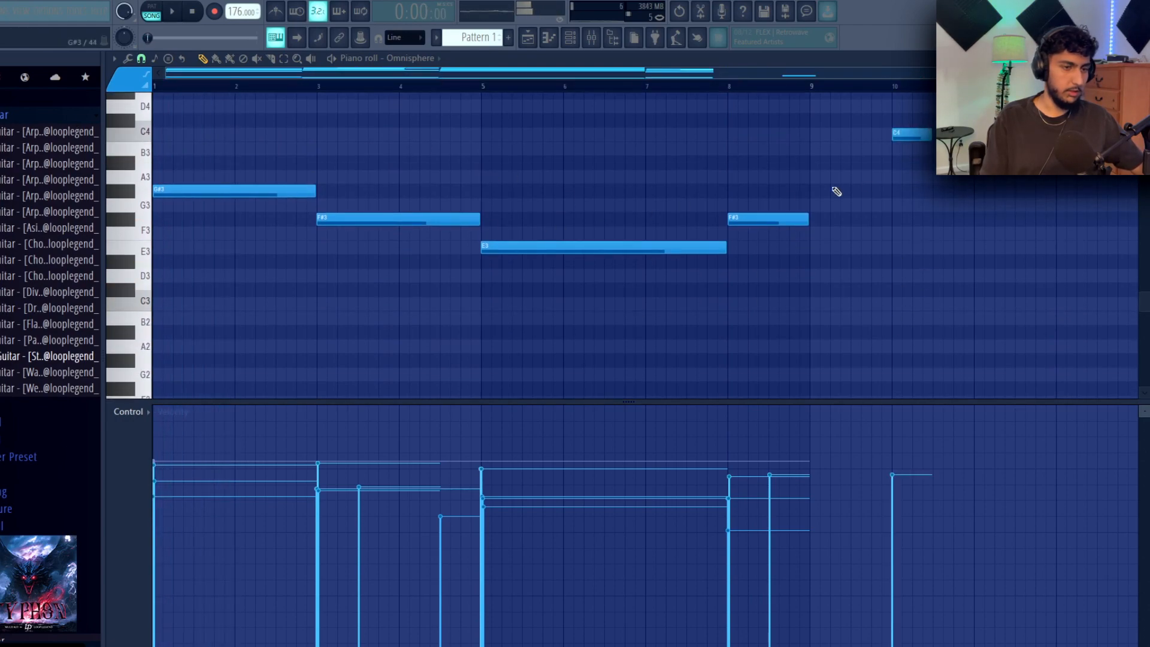
# Duplicate the four bass notes one octave lower at G#2, F#2, E2 and F#2 and play the arrangement with the sample
pyautogui.moveTo(873, 298); pyautogui.dragTo(192, 369)
pyautogui.keyDown('ctrl'); pyautogui.click(254, 311); pyautogui.keyUp('ctrl')
pyautogui.moveTo(281, 291); pyautogui.dragTo(287, 230)
pyautogui.scroll(1, 517, 305)
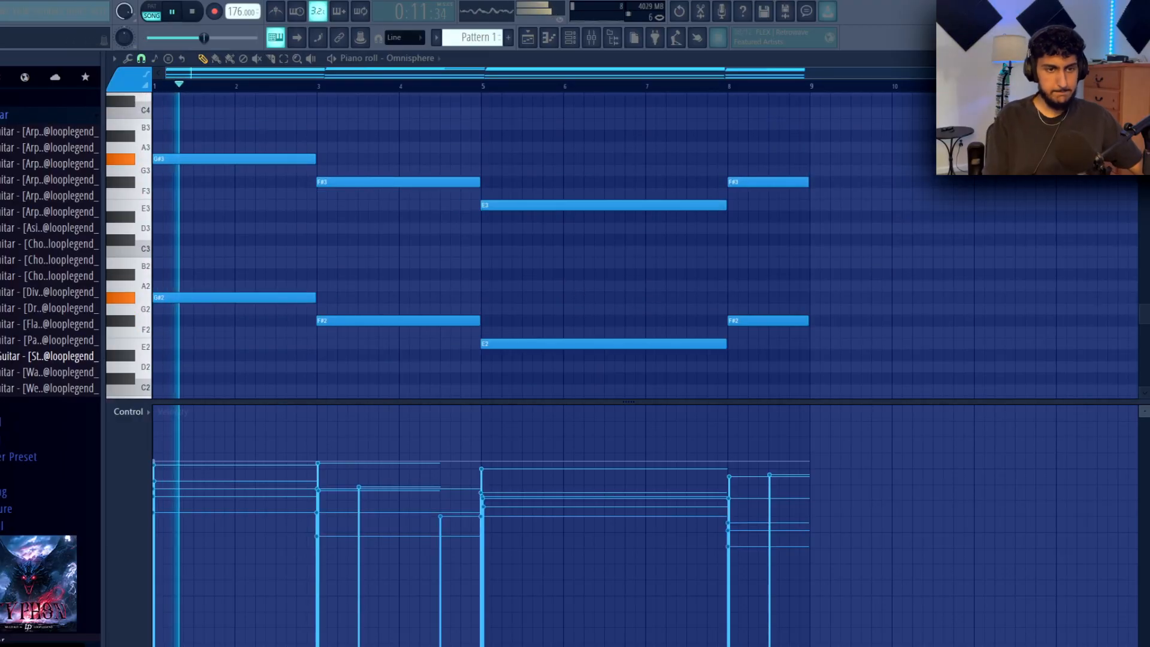
pyautogui.click(1142, 58)
pyautogui.scroll(-1, 711, 305)
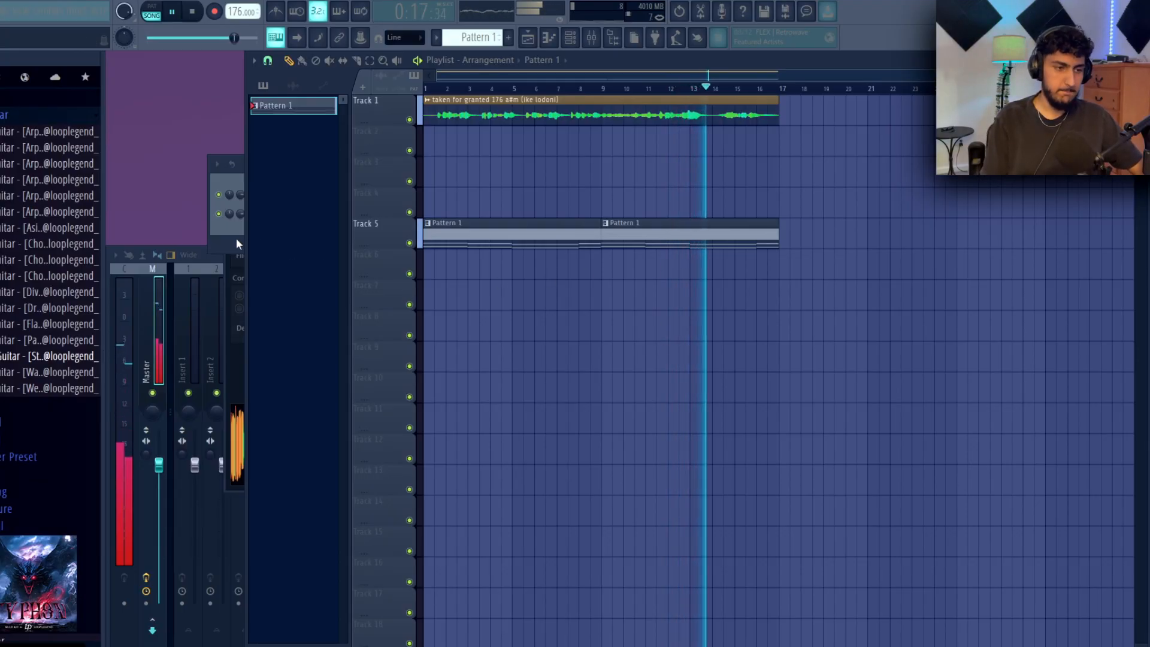
pyautogui.press('space')
pyautogui.press('F6')
pyautogui.click(391, 308)
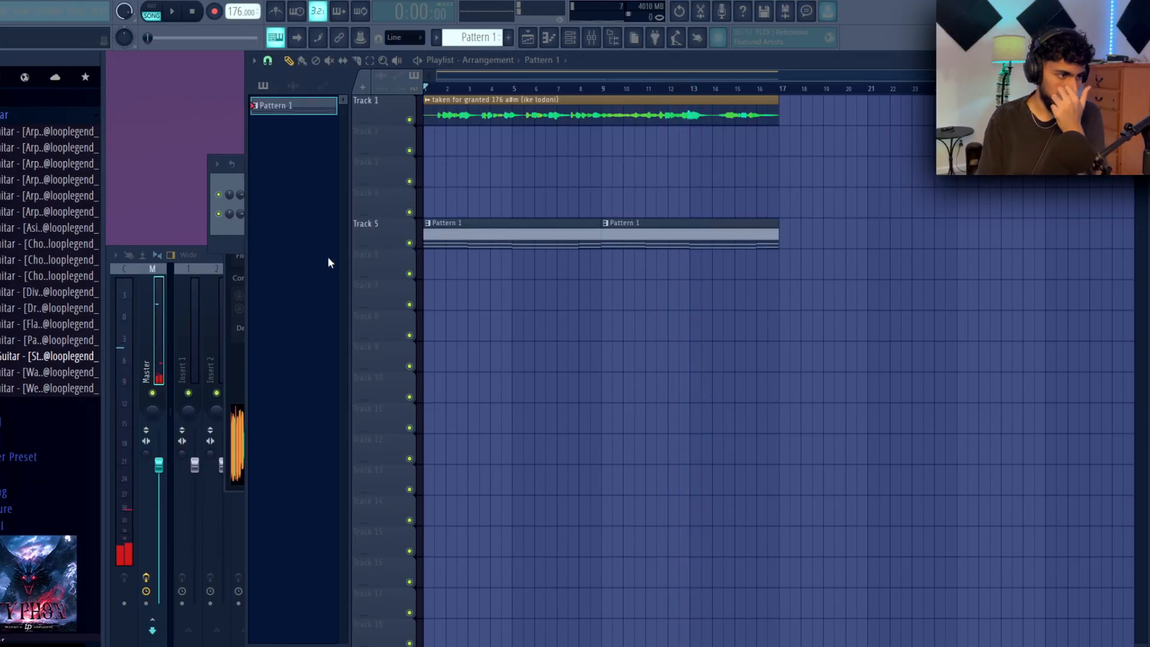
pyautogui.click(217, 235)
pyautogui.moveTo(854, 236); pyautogui.dragTo(486, 203)
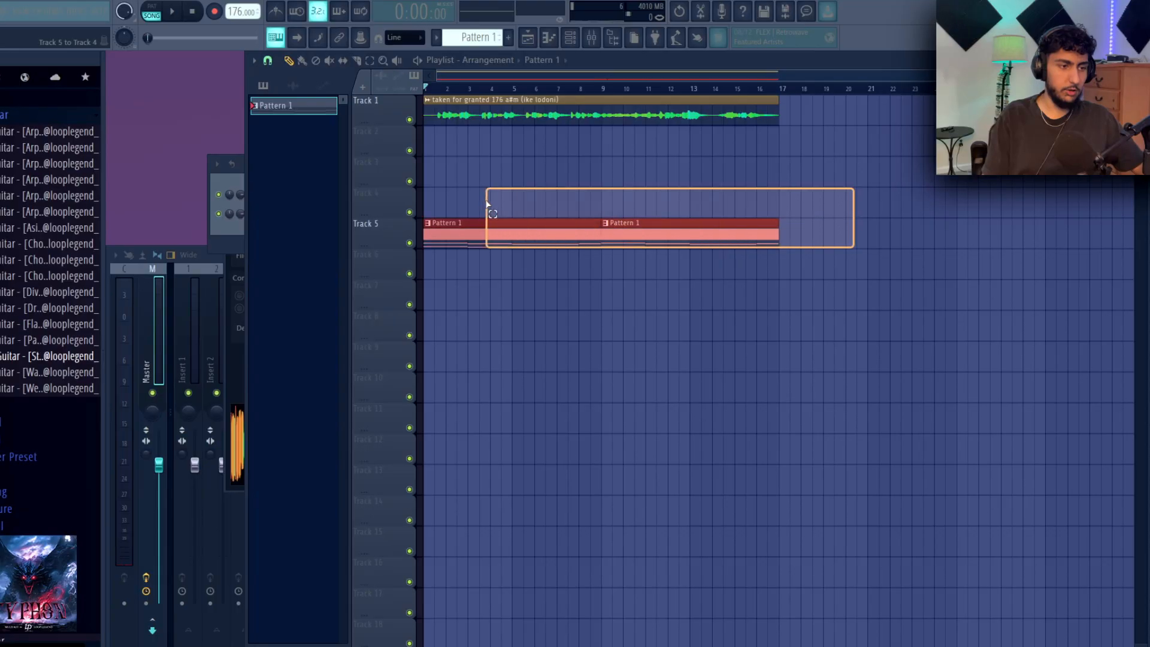
pyautogui.keyDown('ctrl'); pyautogui.click(521, 234); pyautogui.keyUp('ctrl')
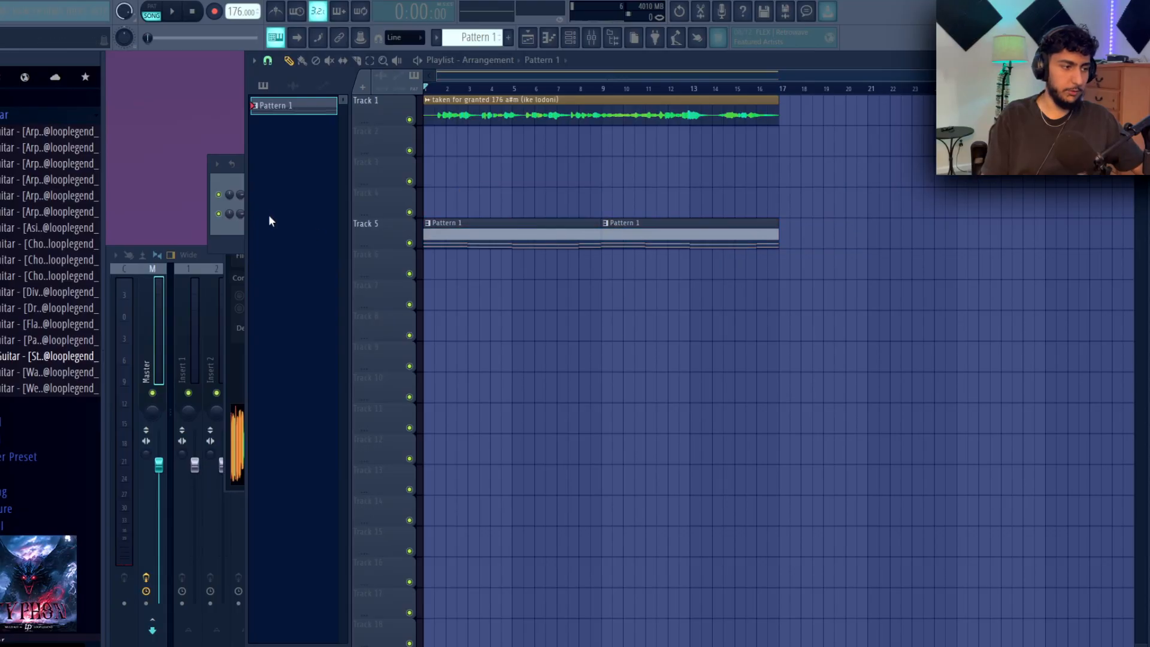
# Clone the Omnisphere channel and open the clone's empty piano roll in Pattern 1
pyautogui.press('F6')
pyautogui.rightClick(326, 193)
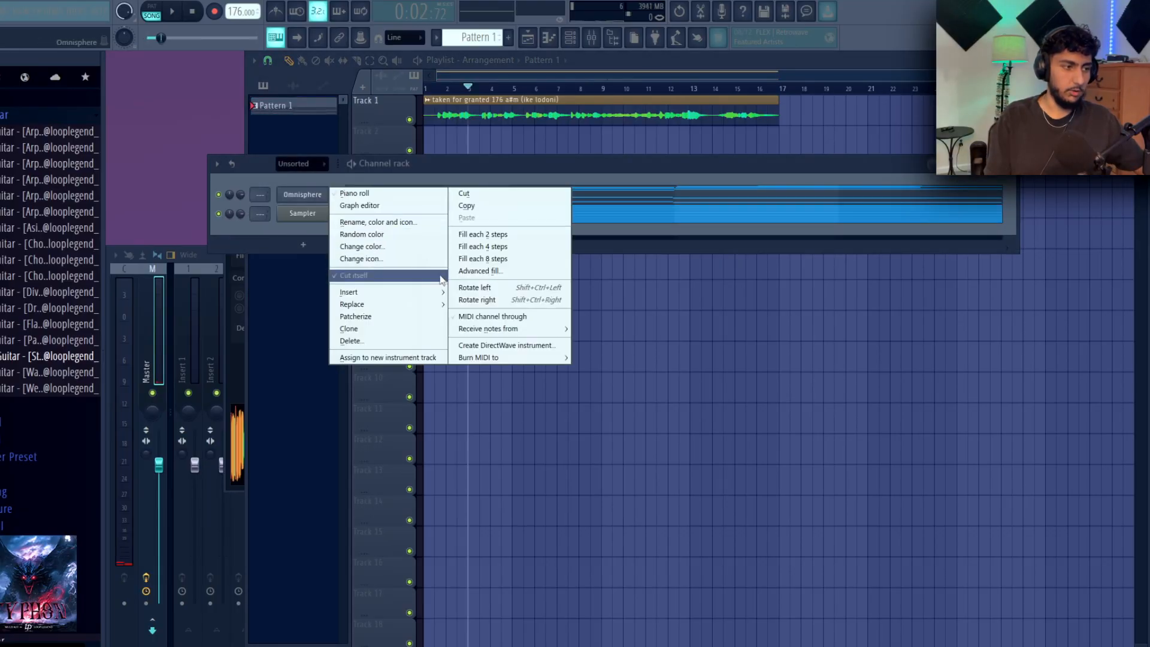
pyautogui.click(379, 332)
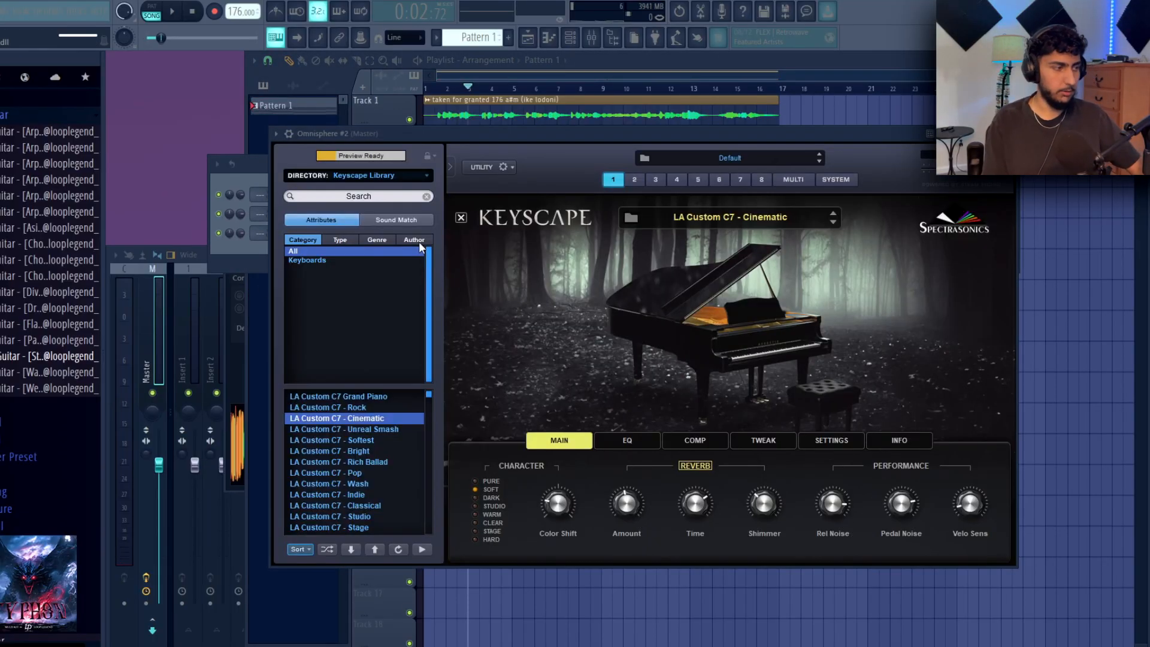
pyautogui.click(242, 240)
pyautogui.click(548, 38)
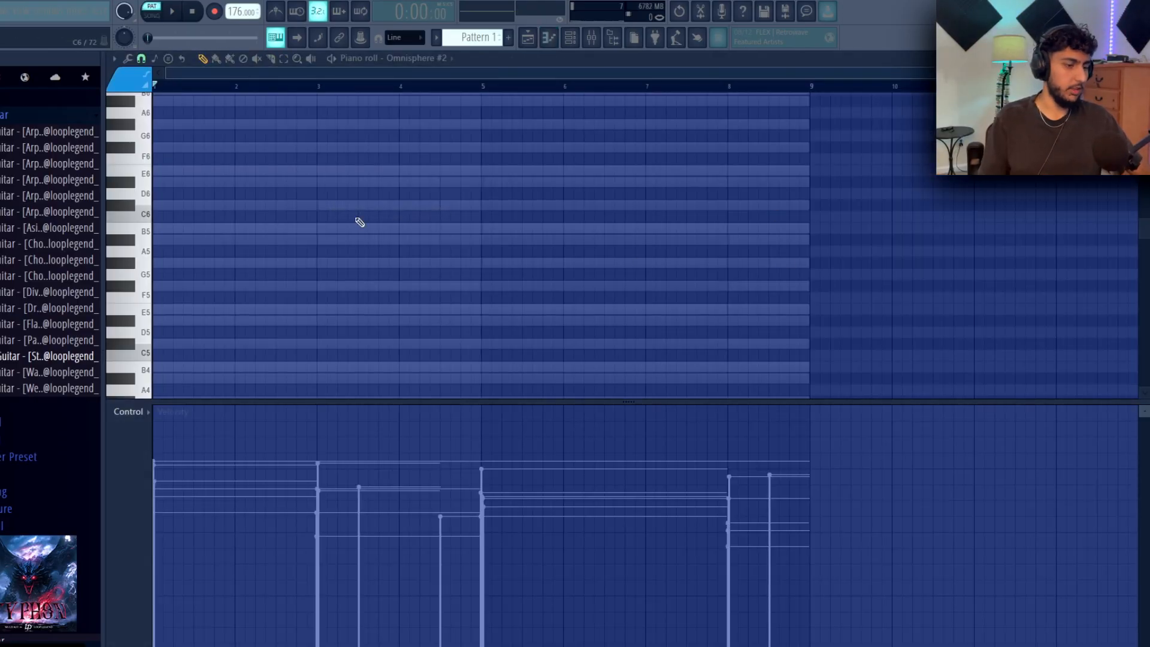
# Record a piano melody on Omnisphere #2 across the eight bars of Pattern 1
pyautogui.scroll(4, 545, 203)
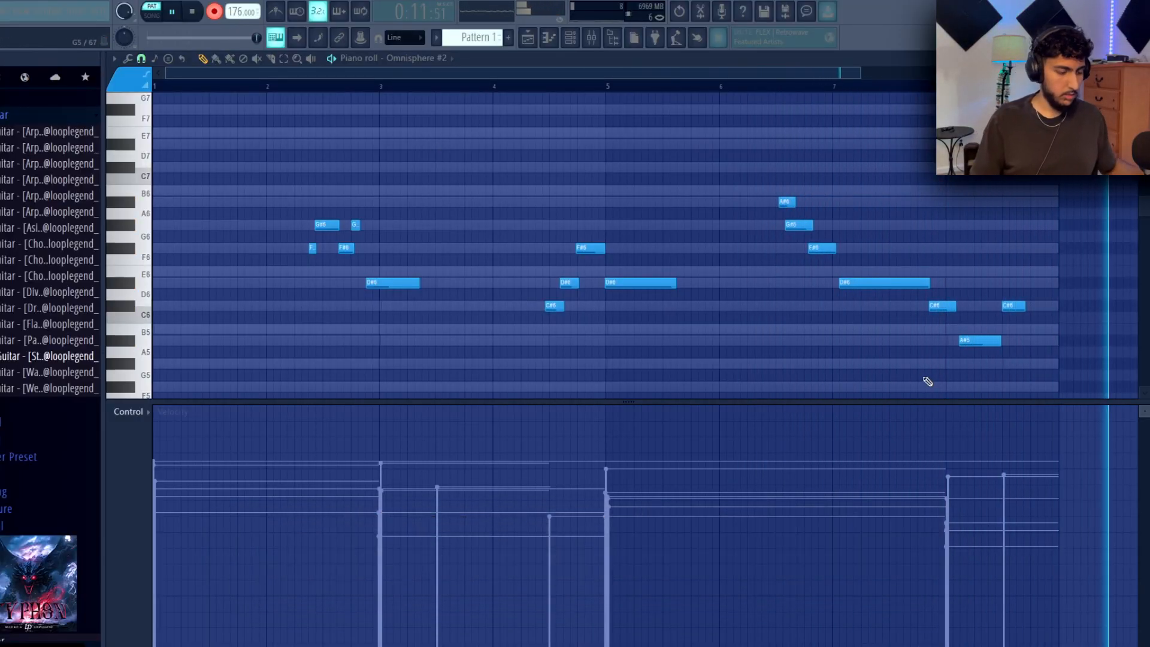
pyautogui.press('space')
# Tighten the timing of the recorded melody notes from bar 4 onward, starting the long D#6 on bar 5, and lower the loudest velocities
pyautogui.scroll(4, 597, 230)
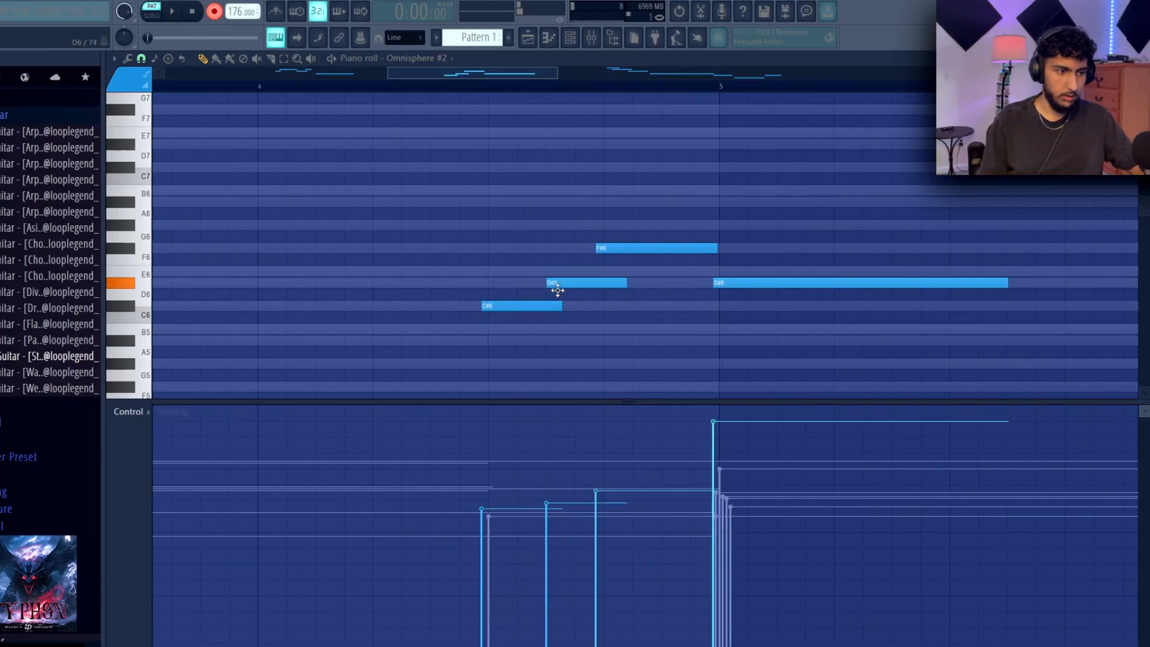
pyautogui.scroll(-5, 754, 201)
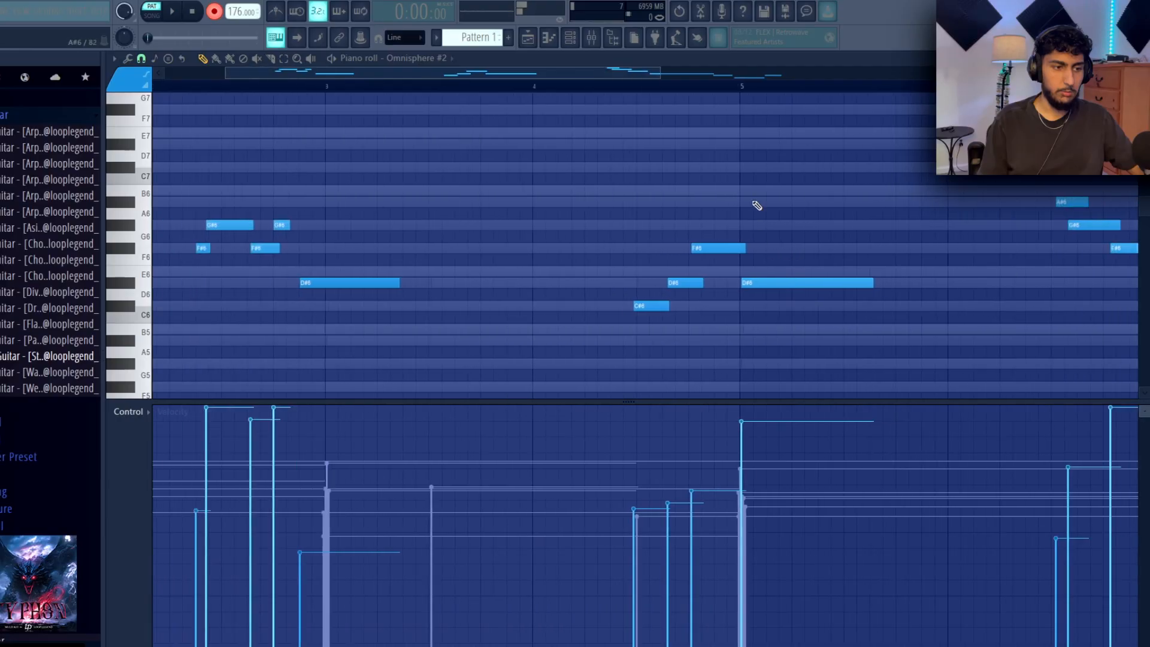
pyautogui.scroll(4, 680, 180)
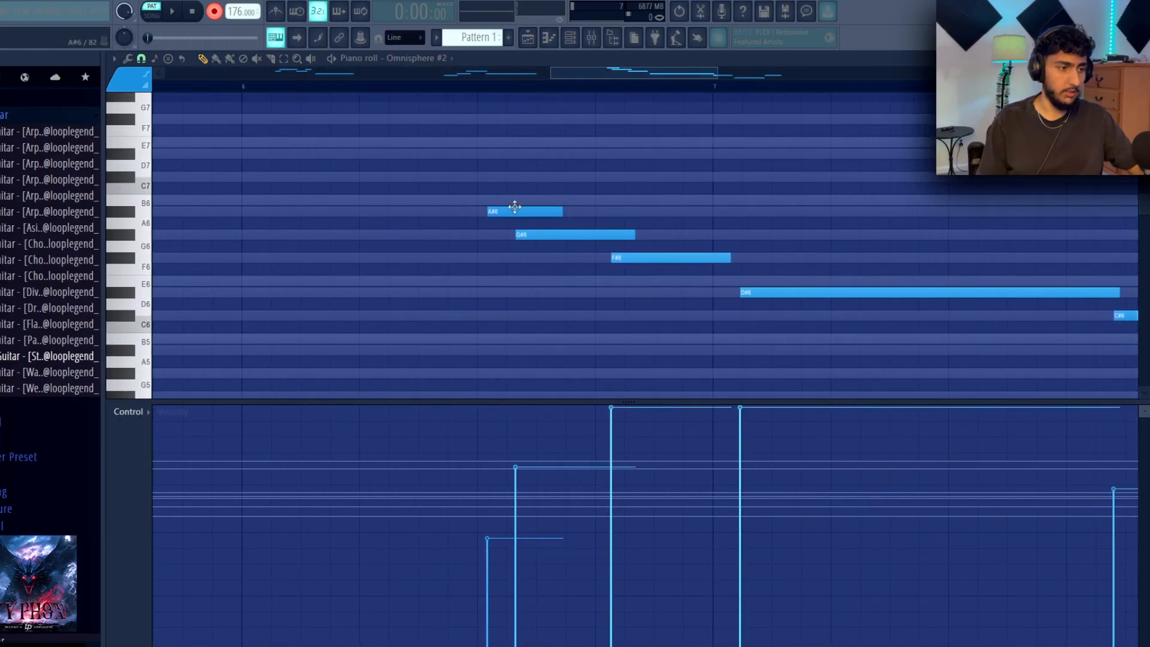
pyautogui.hscroll(5, 564, 239)
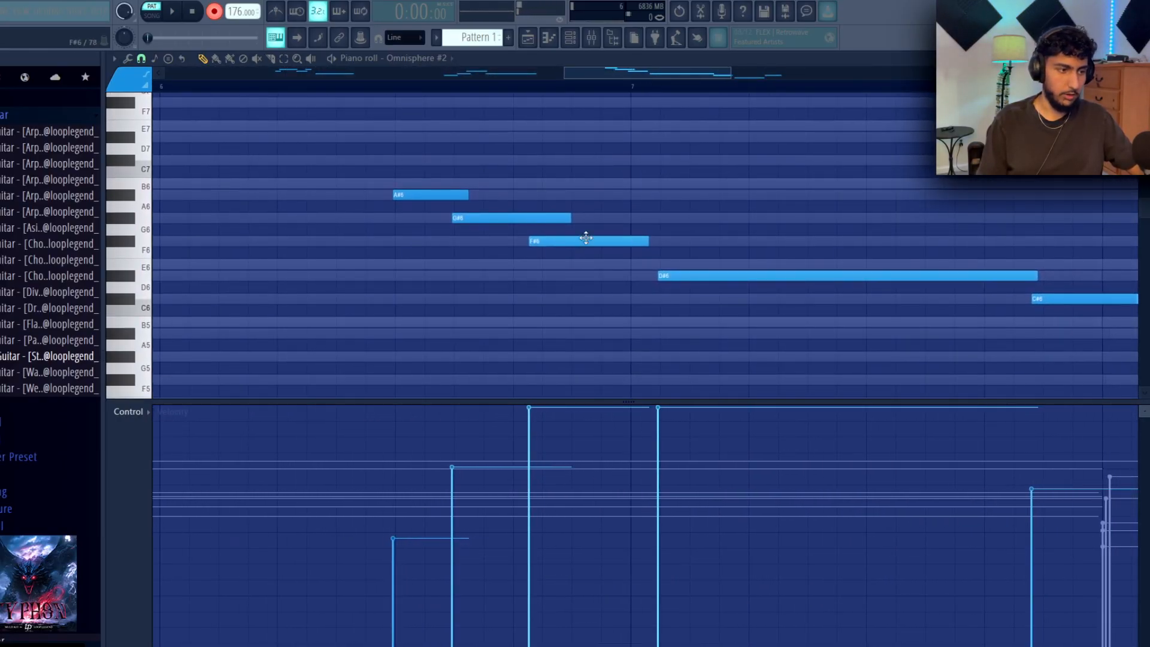
pyautogui.hscroll(5, 828, 200)
pyautogui.scroll(-2, 625, 227)
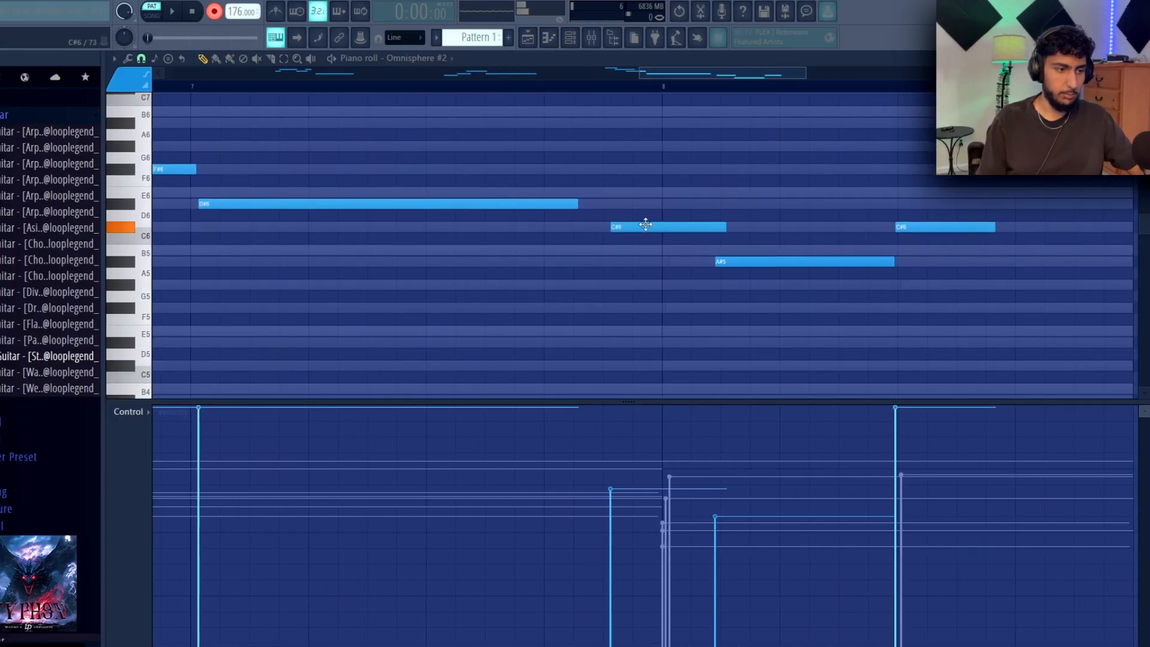
pyautogui.hscroll(4, 745, 214)
pyautogui.scroll(-1, 623, 221)
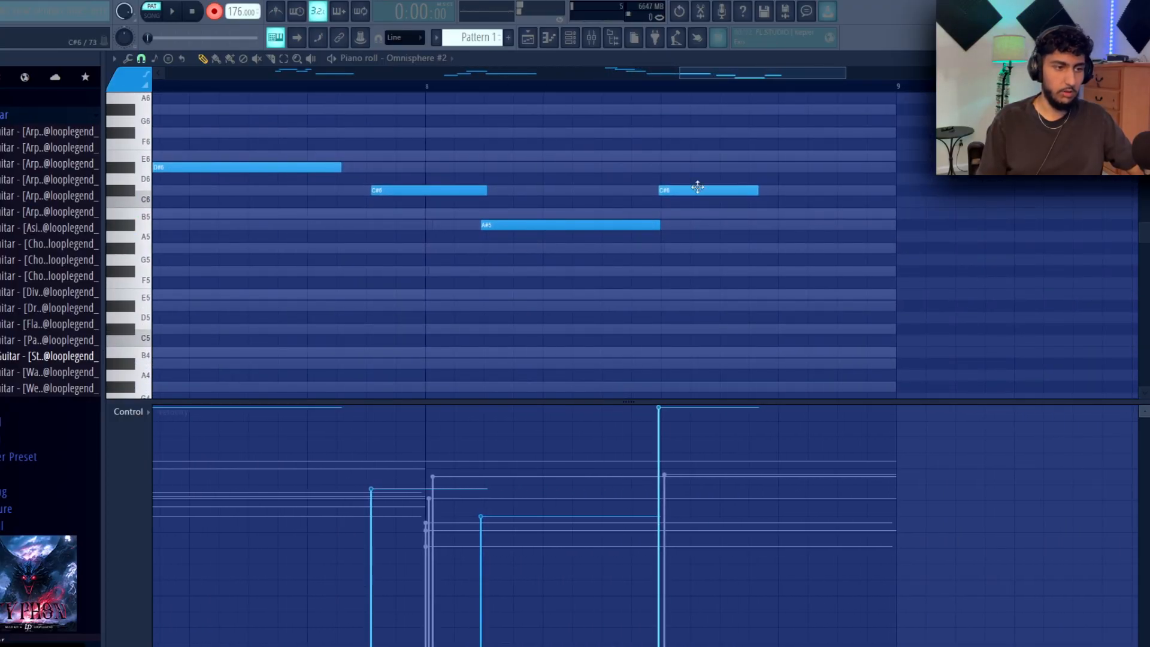
pyautogui.keyDown('ctrl'); pyautogui.scroll(-6, 698, 186); pyautogui.keyUp('ctrl')
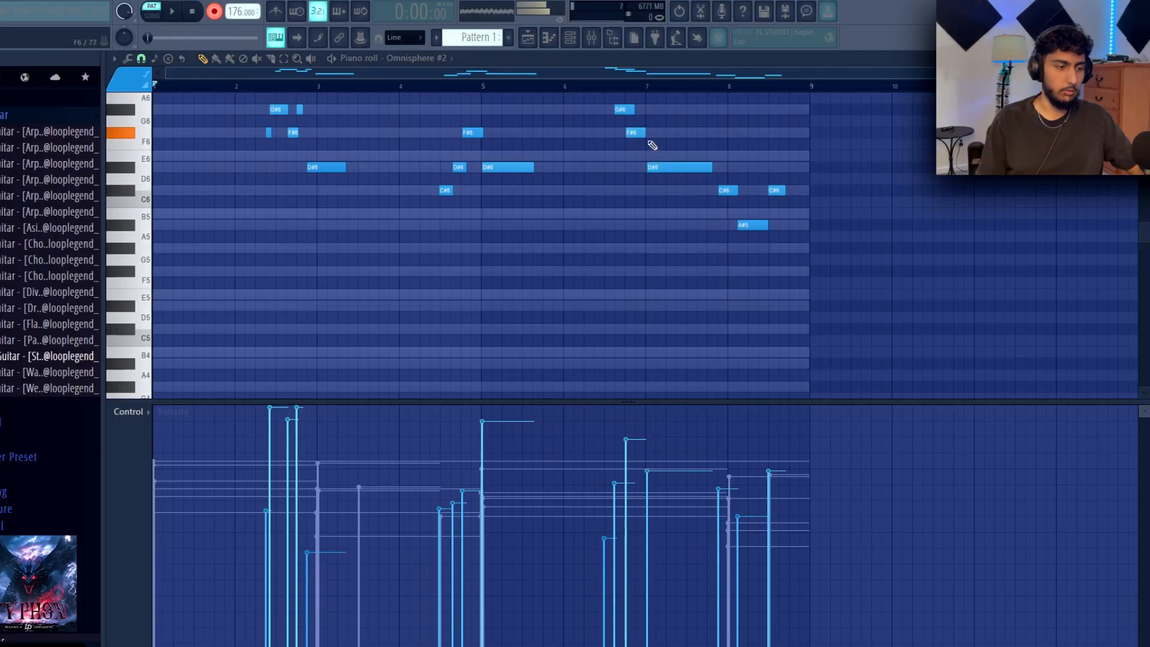
# Replace the second G#6 of the bar 2 melody phrase with a short C#6 leading into the D#6, and play it
pyautogui.keyDown('ctrl'); pyautogui.scroll(4, 352, 226); pyautogui.keyUp('ctrl')
pyautogui.scroll(1, 352, 226)
pyautogui.press('space')
pyautogui.moveTo(369, 262); pyautogui.dragTo(401, 264)
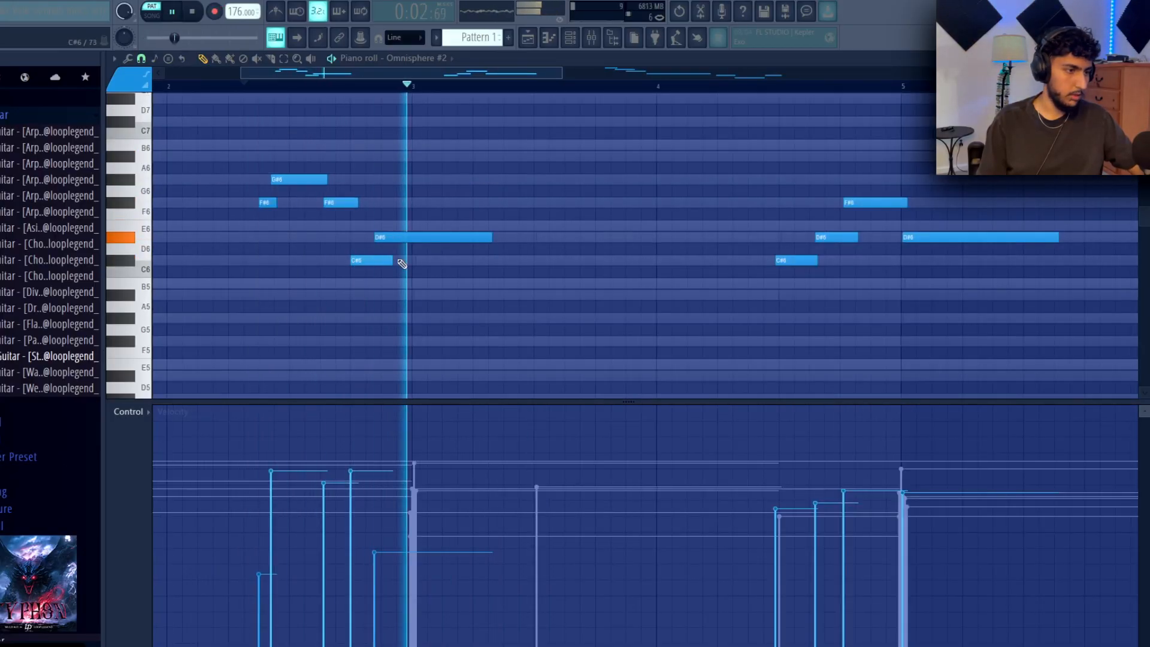
pyautogui.scroll(-2, 381, 260)
pyautogui.press('space')
# Shift the first melody phrase later so its long D#6 starts on bar 3, and play the melody
pyautogui.moveTo(455, 234); pyautogui.dragTo(491, 237)
pyautogui.press('space')
pyautogui.scroll(-2, 403, 187)
# Transpose the melody and chord notes up two half steps and play the arrangement with the channel rack open
pyautogui.hotkey('ctrl', 'a')
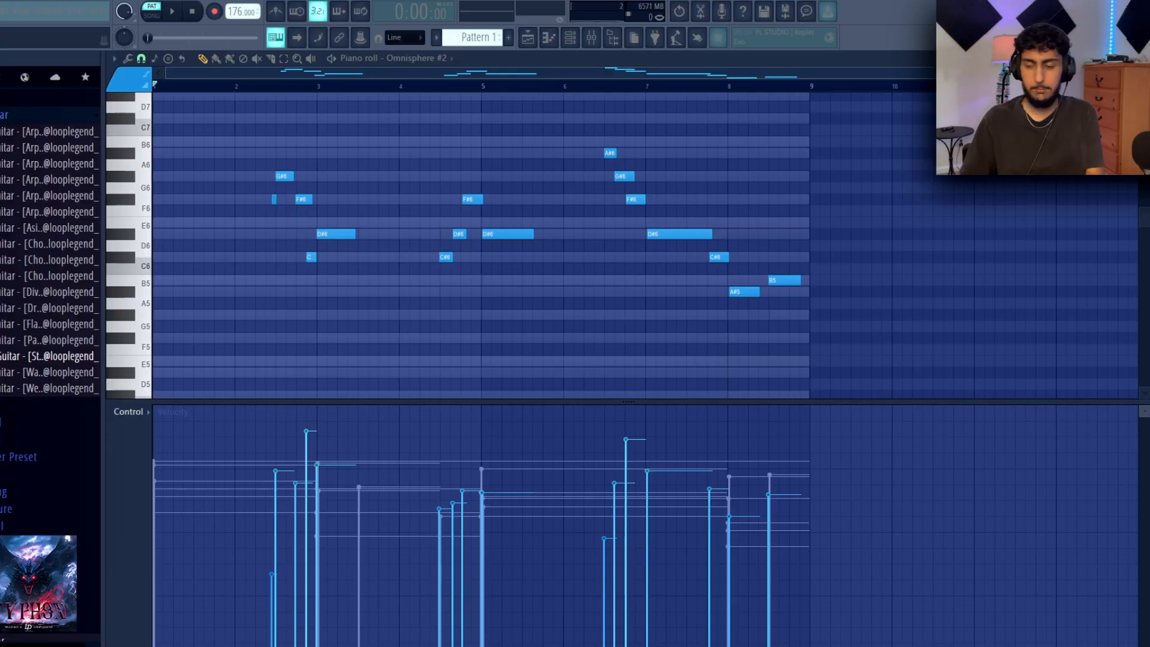
pyautogui.press('space')
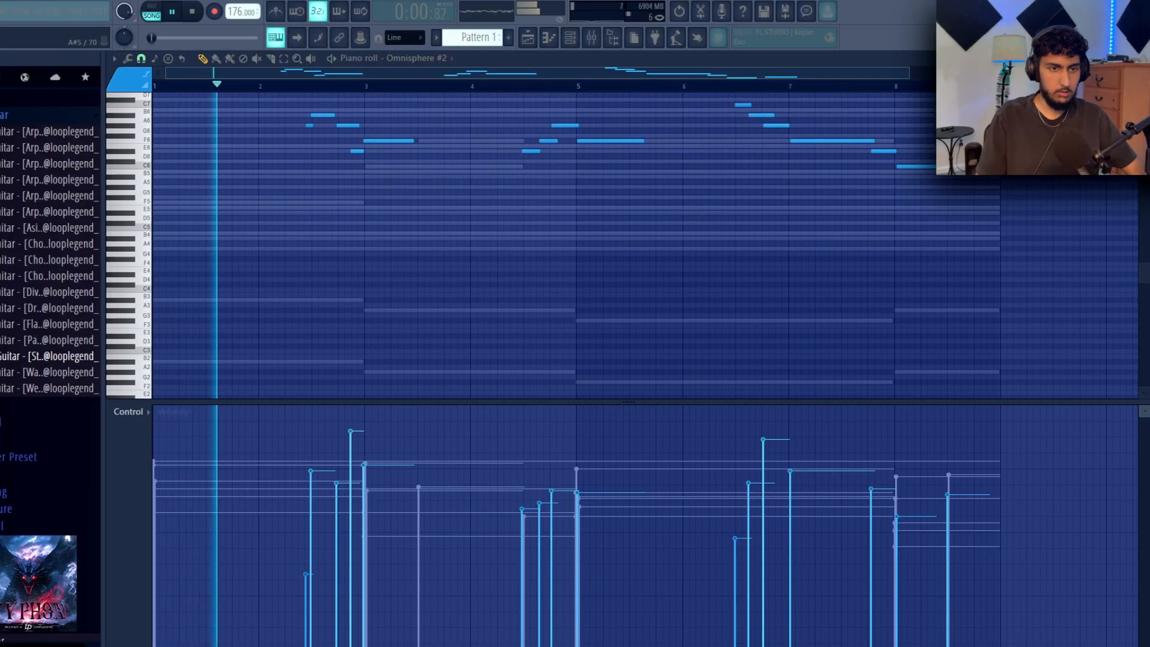
pyautogui.press('F7')
pyautogui.click(213, 258)
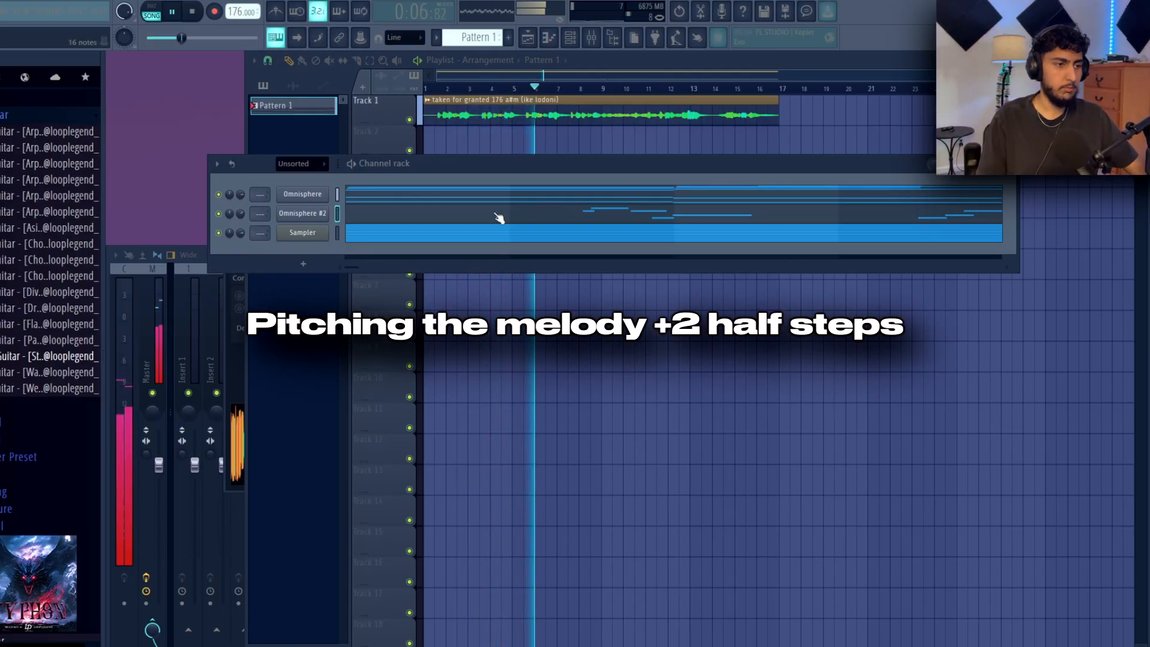
# Reposition the Arcade window and set its session key to A# min
pyautogui.press('F6')
pyautogui.press('F6')
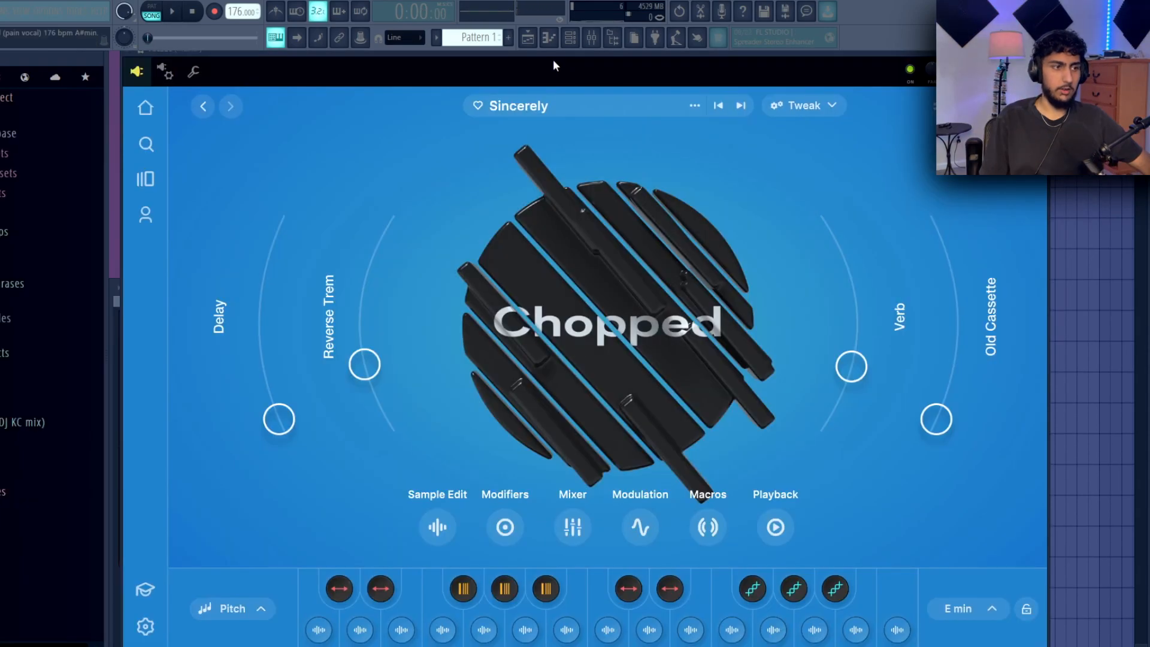
pyautogui.moveTo(553, 65); pyautogui.dragTo(601, 64)
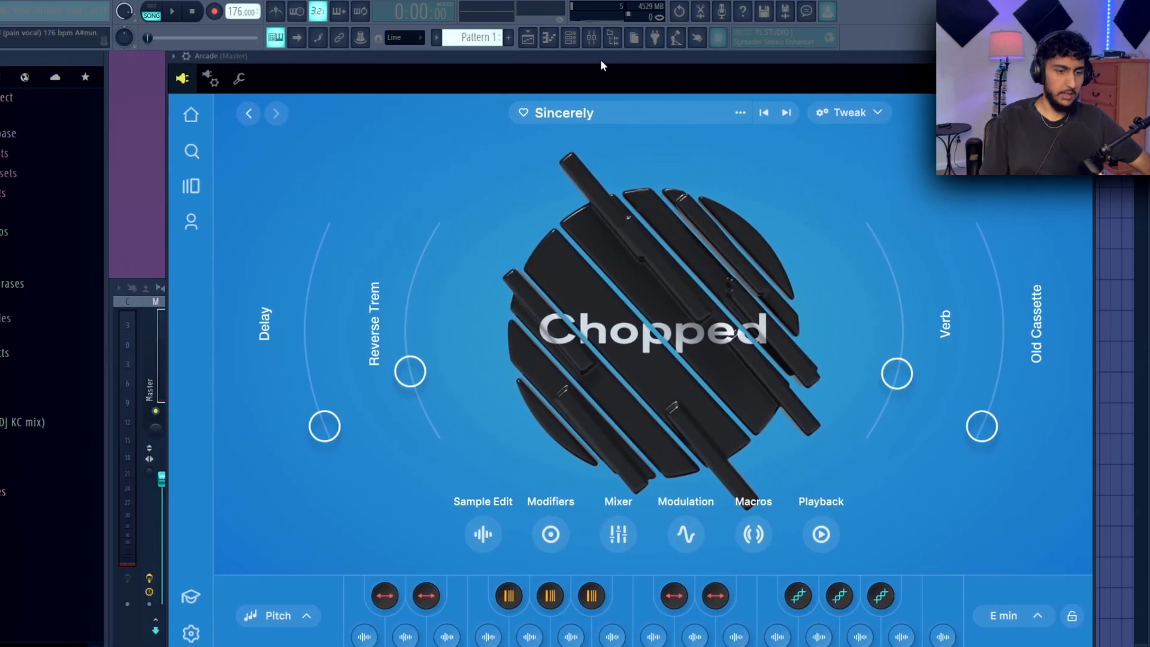
pyautogui.click(1042, 608)
pyautogui.click(1004, 579)
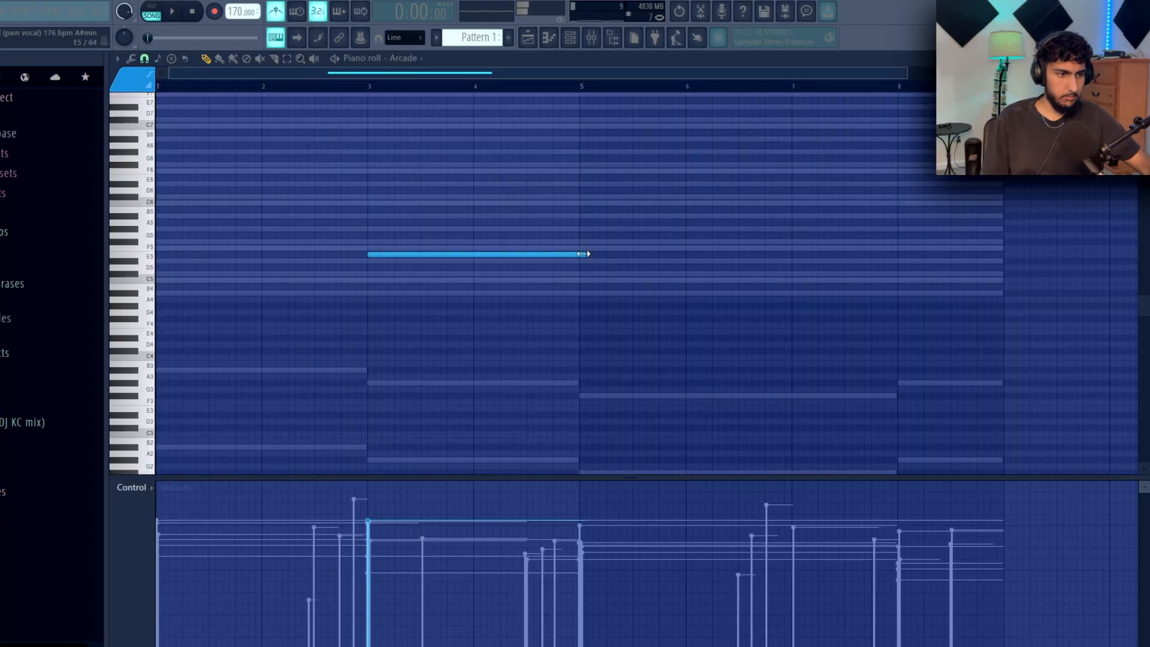
# Copy the long Arcade E5 note from bar 3 to bar 7 as a C6, and play it
pyautogui.press('space')
pyautogui.scroll(3, 580, 236)
pyautogui.scroll(2, 452, 259)
pyautogui.scroll(-2, 483, 226)
pyautogui.scroll(3, 539, 227)
pyautogui.scroll(-5, 598, 226)
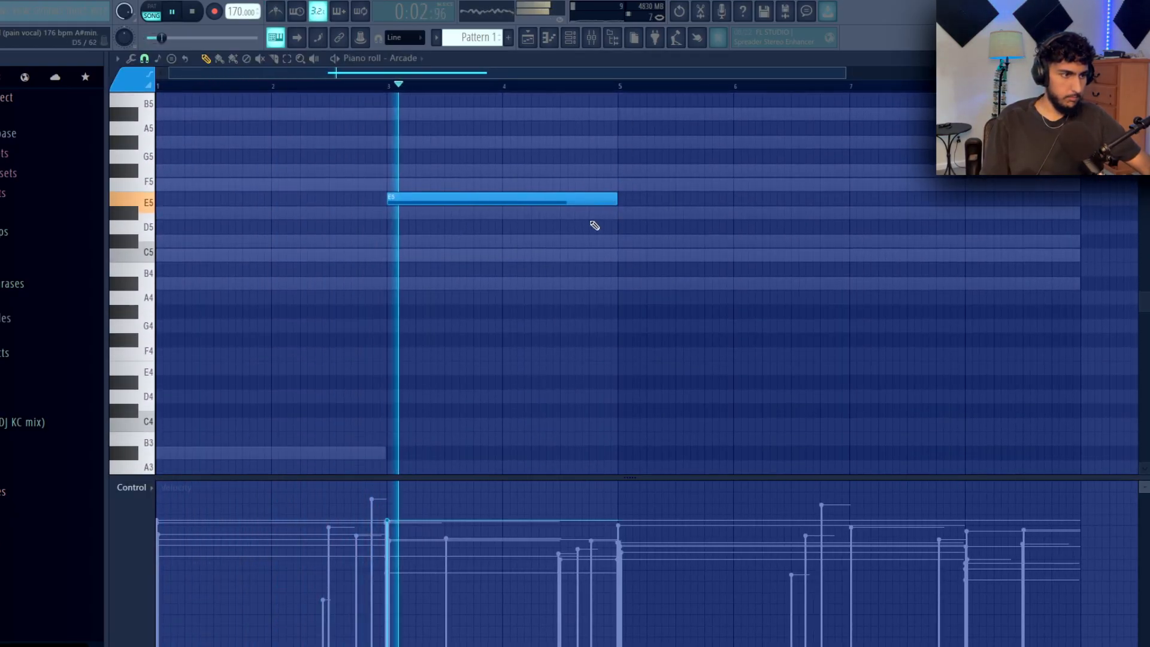
pyautogui.keyDown('ctrl'); pyautogui.scroll(2, 583, 227); pyautogui.keyUp('ctrl')
pyautogui.keyDown('ctrl'); pyautogui.scroll(-2, 584, 226); pyautogui.keyUp('ctrl')
pyautogui.scroll(1, 583, 225)
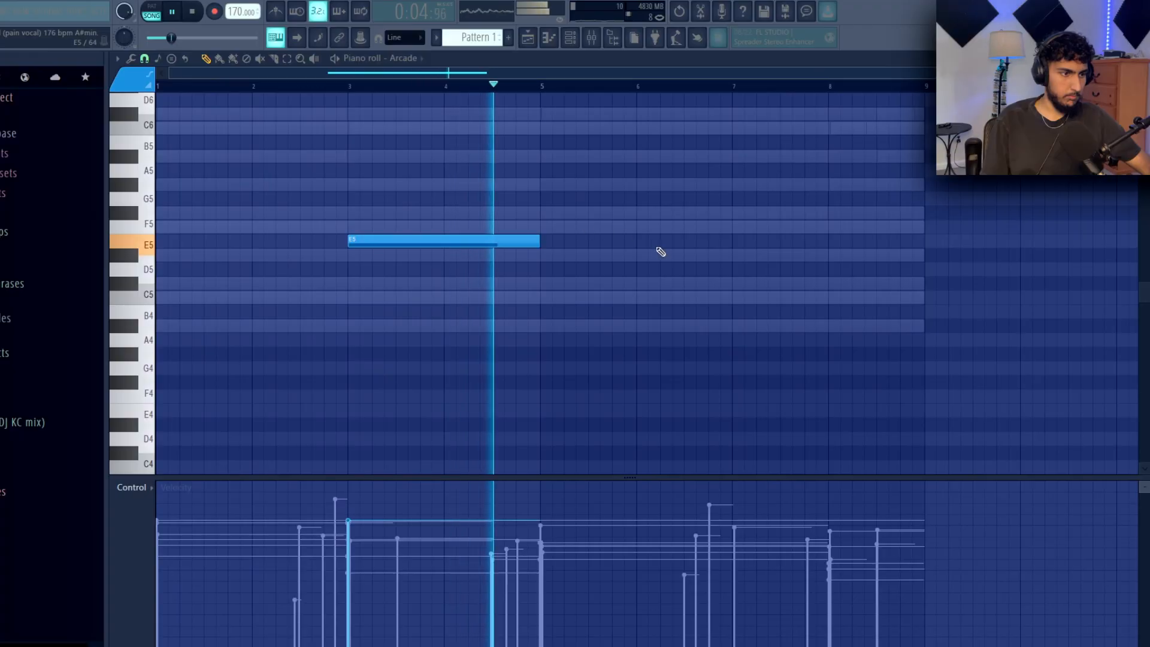
pyautogui.keyDown('shift'); pyautogui.moveTo(383, 237); pyautogui.dragTo(881, 222); pyautogui.keyUp('shift')
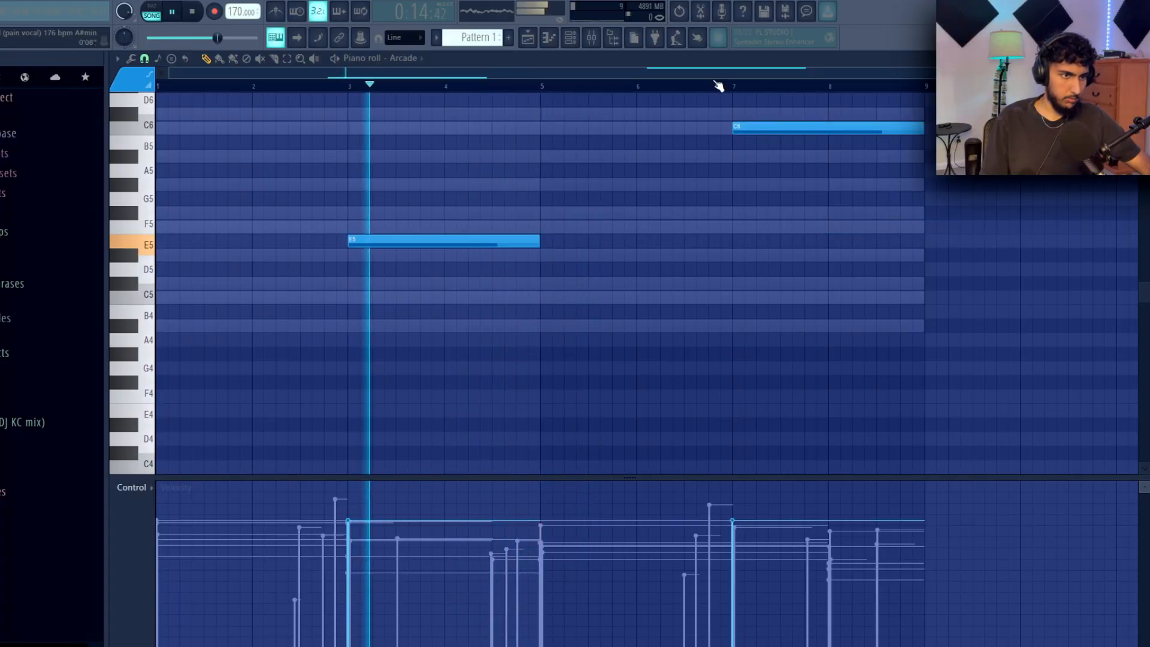
pyautogui.click(719, 87)
pyautogui.keyDown('ctrl'); pyautogui.scroll(-1, 1034, 218); pyautogui.keyUp('ctrl')
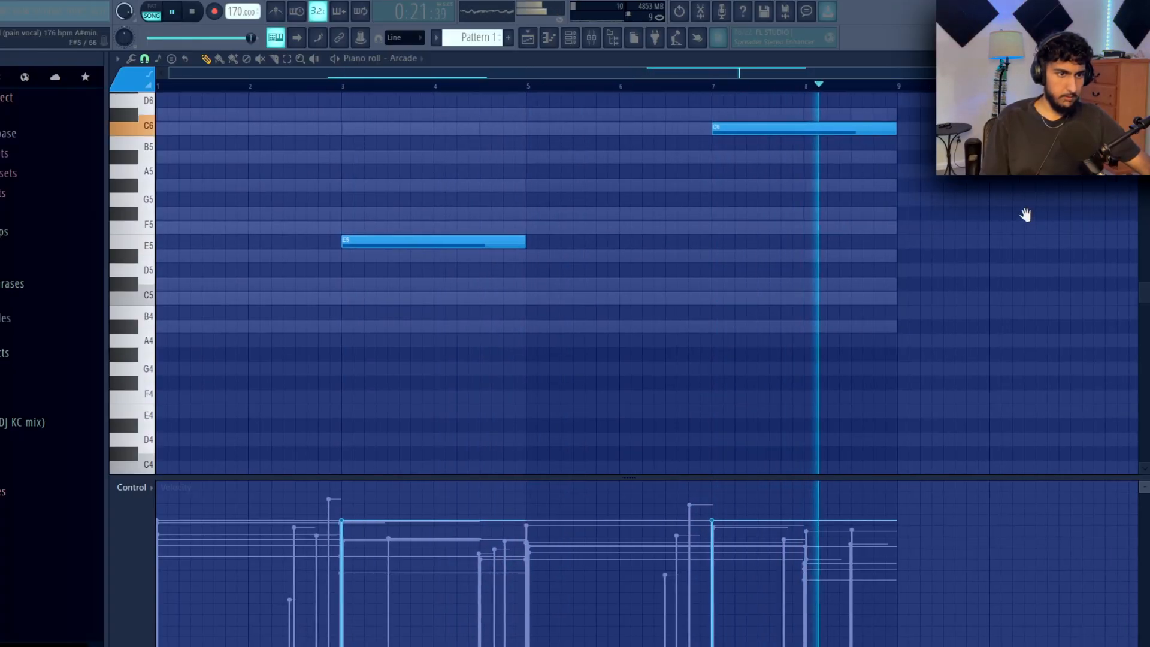
pyautogui.scroll(1, 1032, 218)
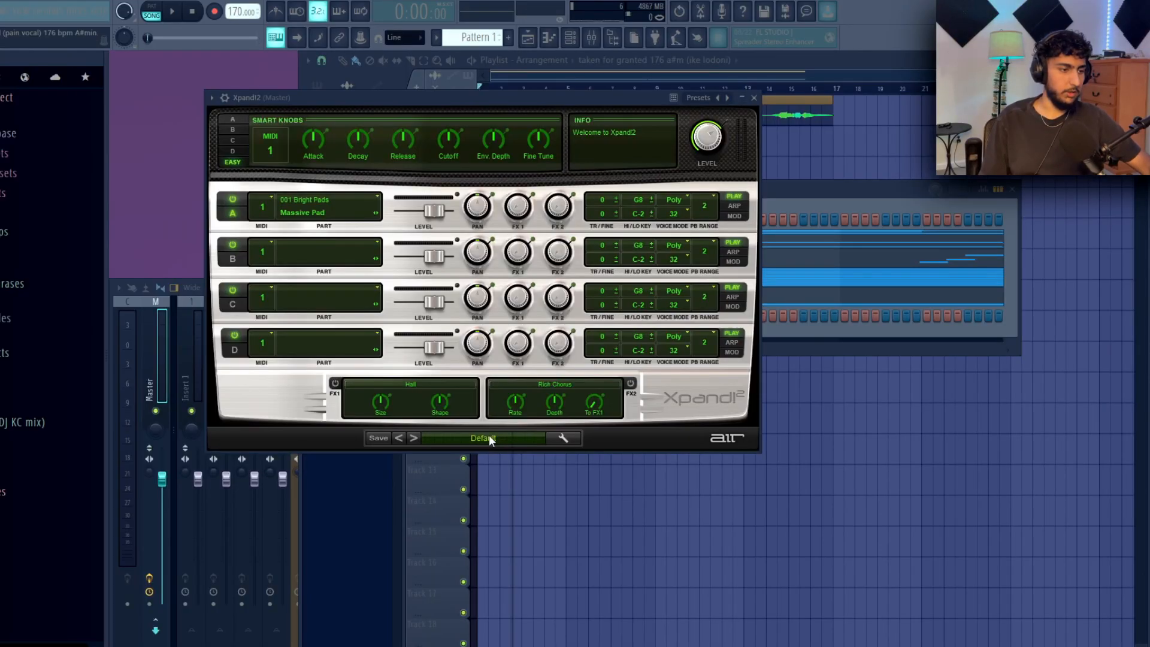
# Load the Xpand!2 electric piano preset "+04 Soft Mark 2" and close the plugin
pyautogui.click(489, 434)
pyautogui.moveTo(473, 549)
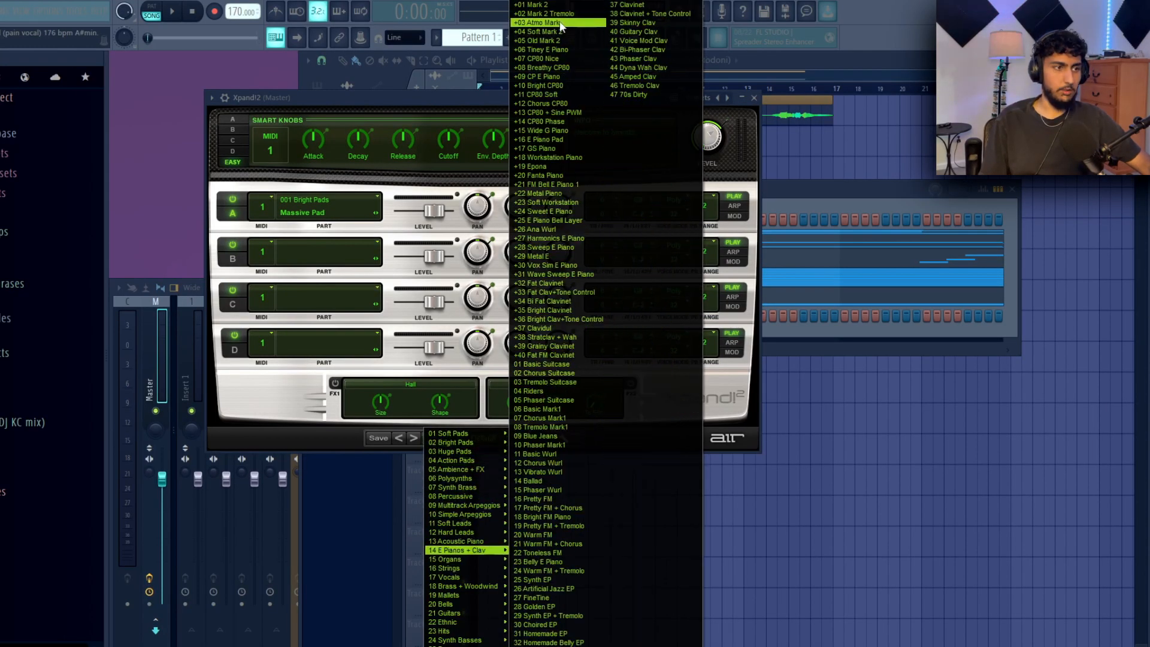
pyautogui.click(567, 33)
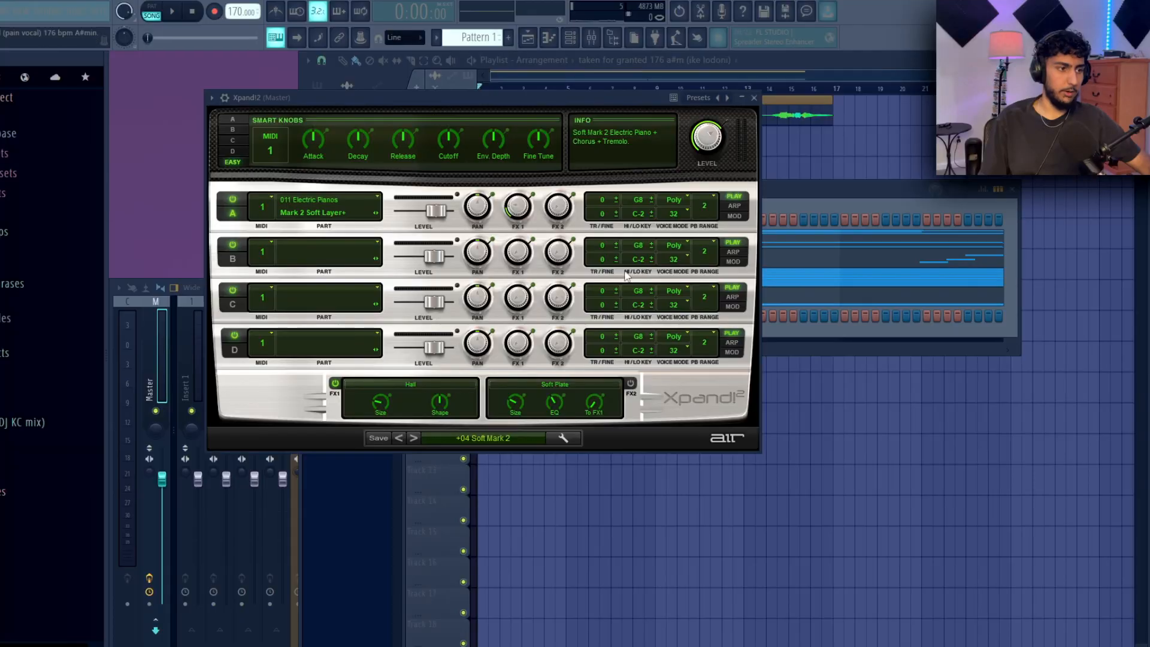
pyautogui.click(753, 99)
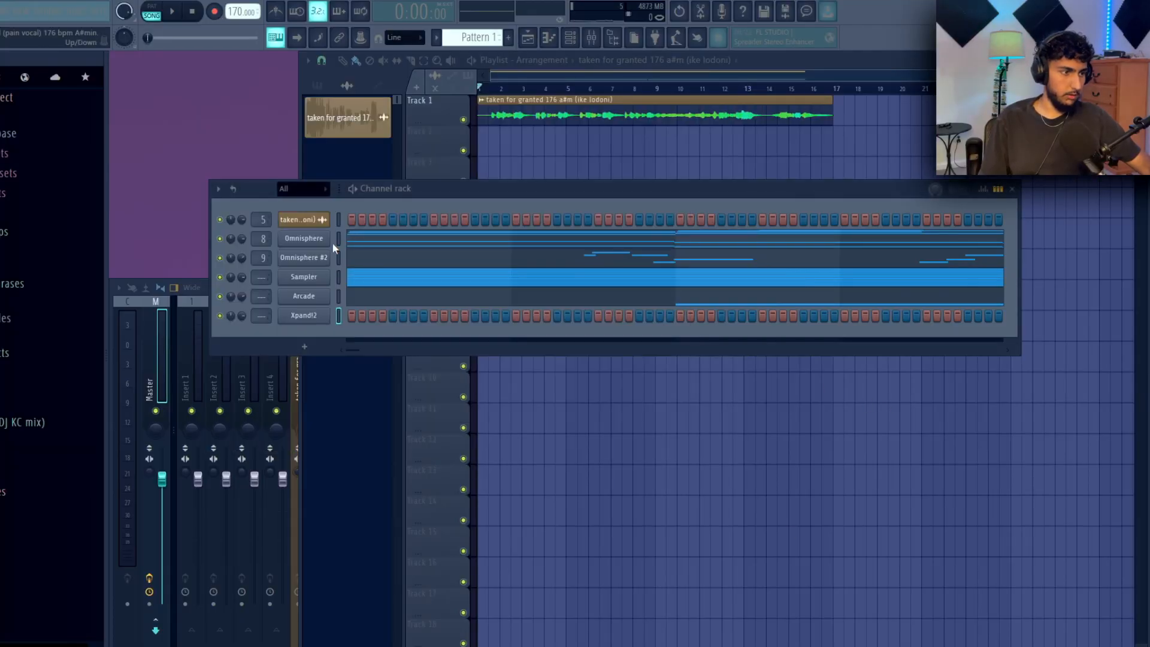
# Paste the chord progression into the Xpand!2 channel and delete the low bass notes from it
pyautogui.click(339, 316)
pyautogui.hotkey('ctrl', 'v')
pyautogui.click(354, 318)
pyautogui.scroll(-4, 443, 191)
pyautogui.scroll(-2, 491, 240)
pyautogui.rightClick(272, 331)
pyautogui.rightClick(637, 336)
pyautogui.rightClick(431, 324)
pyautogui.rightClick(767, 324)
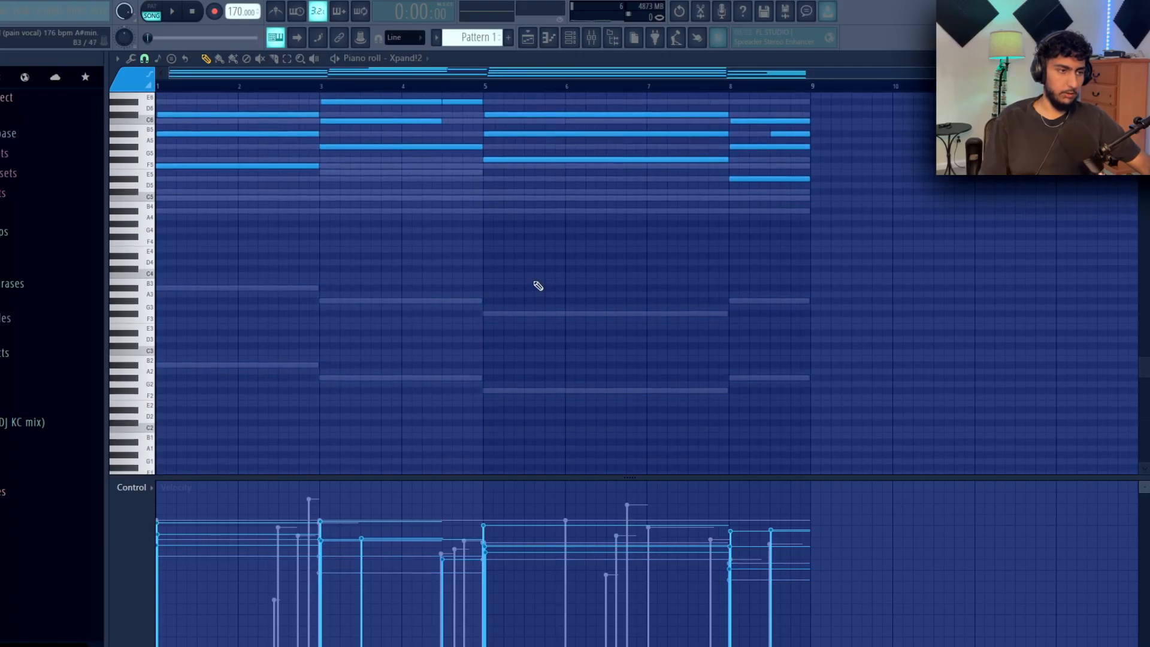
# Lower the Xpand!2 chord notes one octave, play them, and delete the short D#5 just before bar 5
pyautogui.press('Escape')
pyautogui.click(421, 319)
pyautogui.scroll(-4, 426, 322)
pyautogui.scroll(3, 966, 241)
pyautogui.press('space')
pyautogui.scroll(-2, 597, 217)
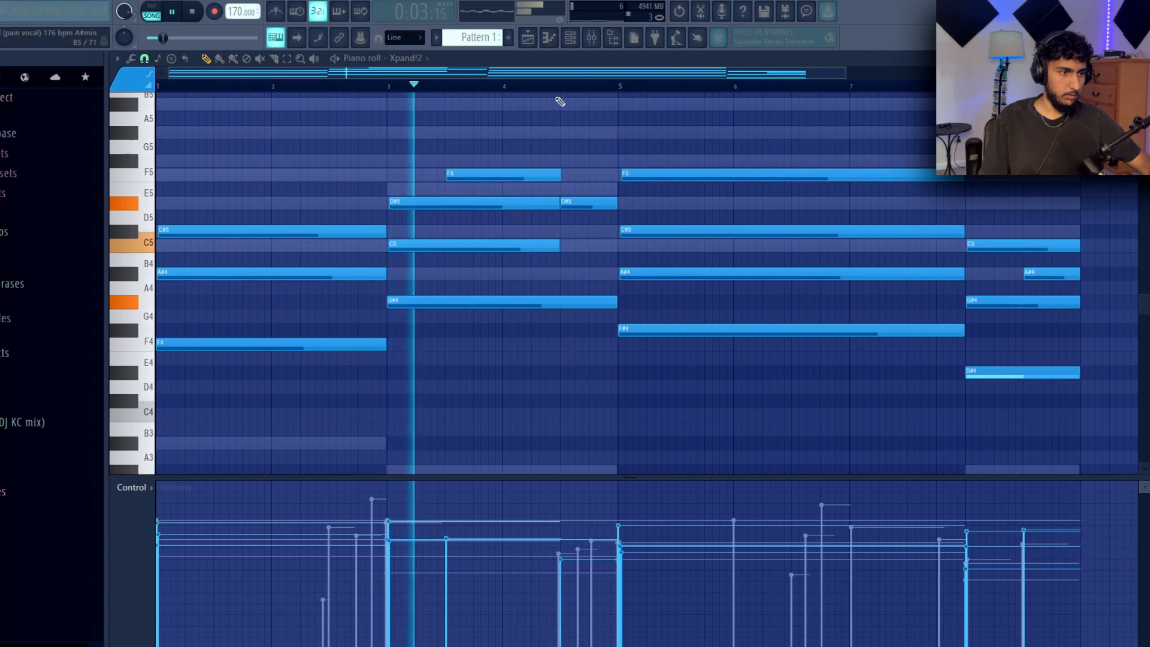
pyautogui.rightClick(609, 201)
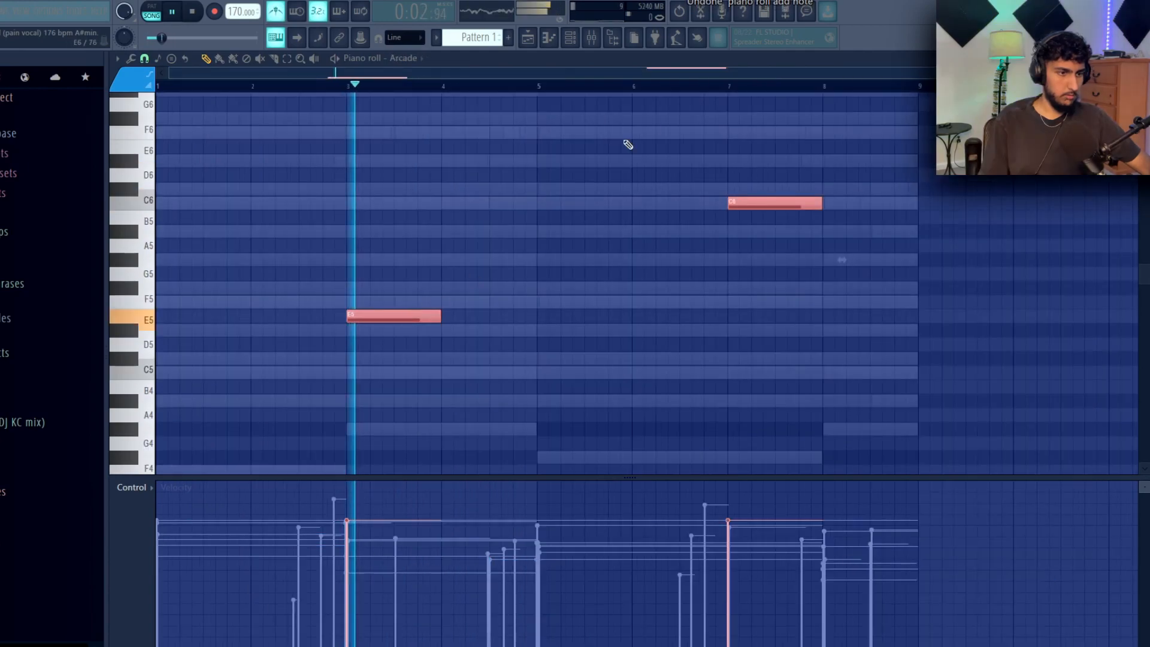
# Play the Arcade notes from around bars 6 and 7 and turn the metronome off
pyautogui.click(735, 85)
pyautogui.click(628, 86)
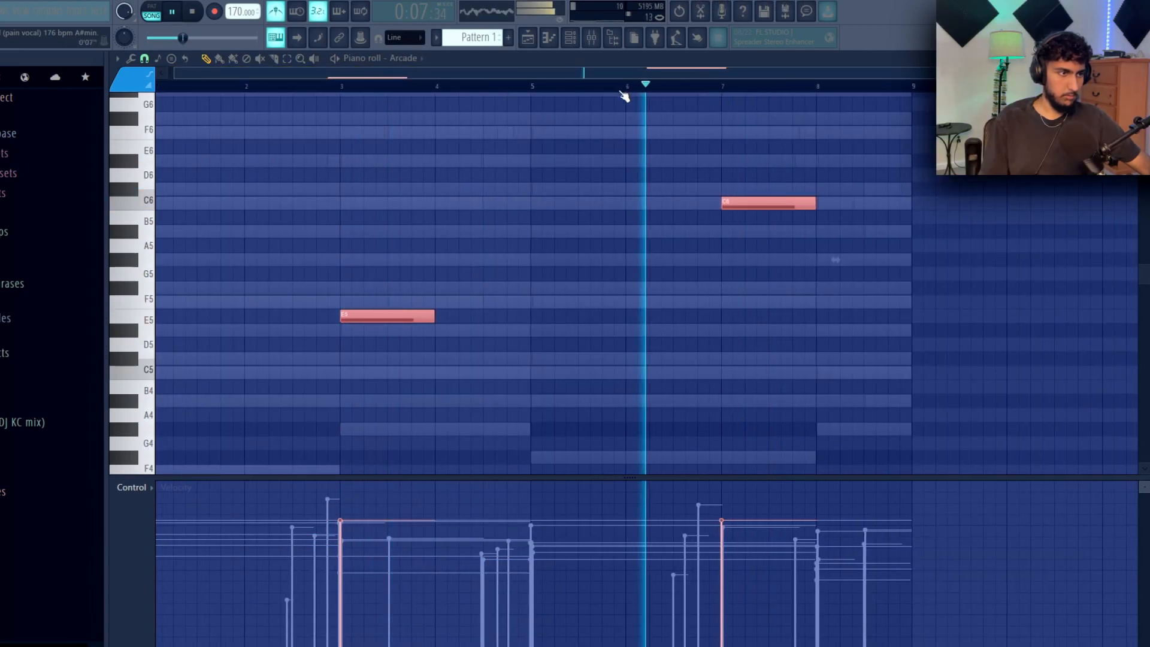
pyautogui.click(277, 12)
pyautogui.keyDown('ctrl'); pyautogui.click(880, 189); pyautogui.keyUp('ctrl')
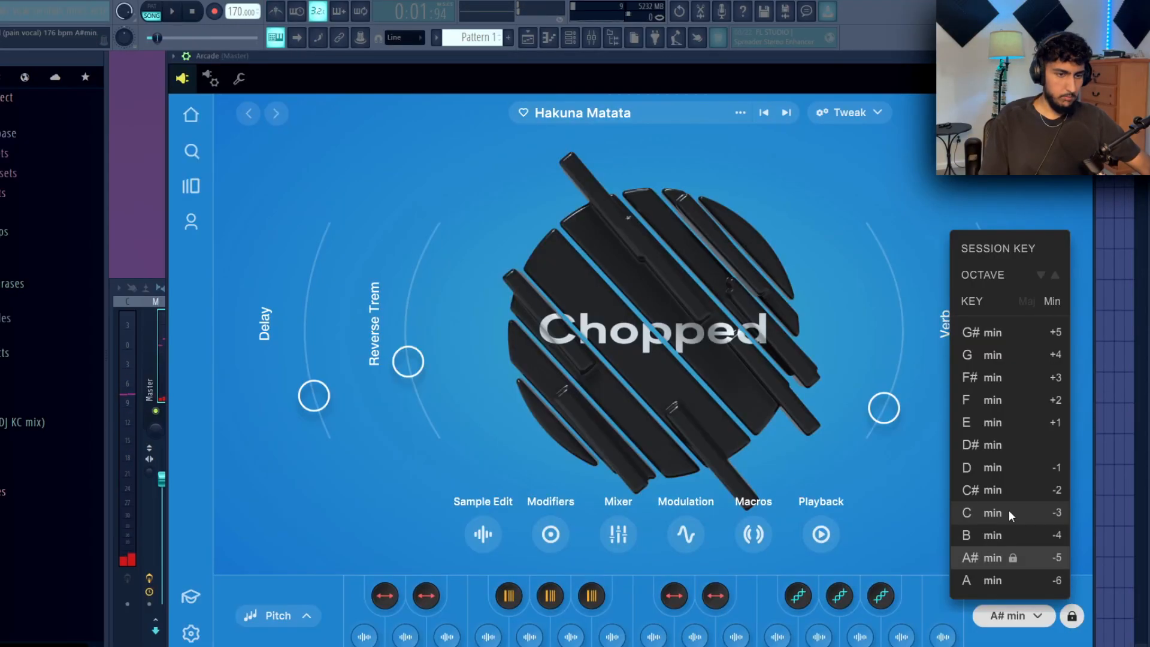
# Place Pattern 1 twice on playlist Track 5, filling bars 1 to 17 under the vocal sample
pyautogui.click(1120, 239)
pyautogui.rightClick(1120, 230)
pyautogui.keyDown('ctrl'); pyautogui.rightClick(1039, 236); pyautogui.keyUp('ctrl')
pyautogui.keyDown('ctrl'); pyautogui.rightClick(814, 214); pyautogui.keyUp('ctrl')
pyautogui.scroll(1, 761, 195)
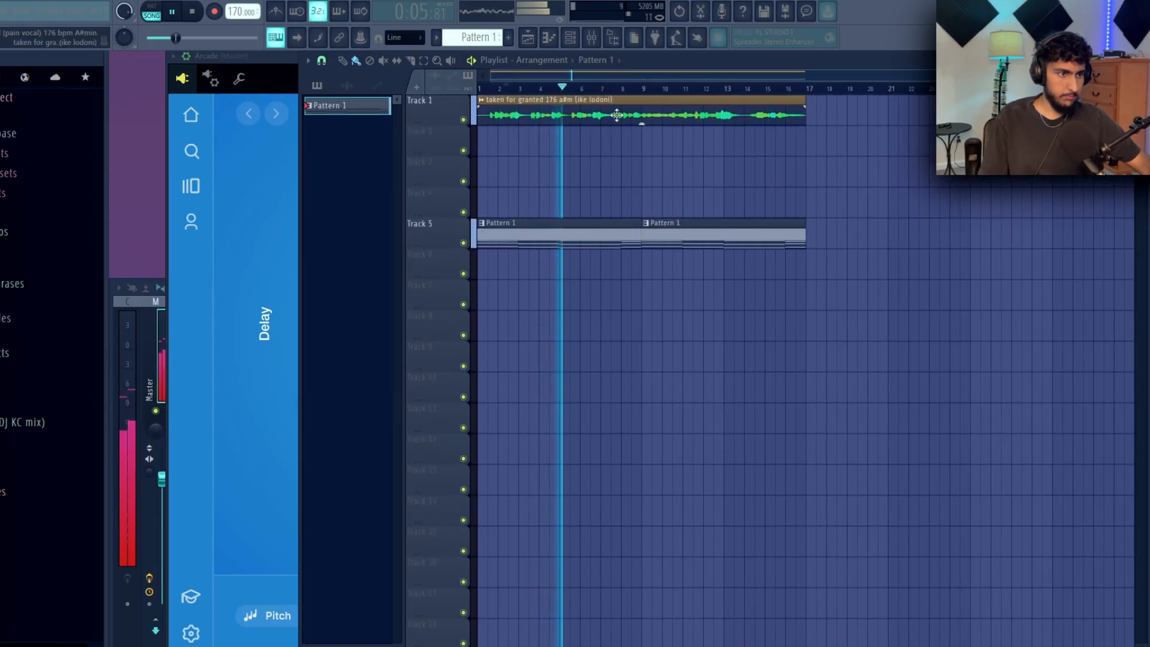
# Cut the vocal sample's highs and lows in Fruity parametric EQ 2 during playback, and close the EQ
pyautogui.press('F6')
pyautogui.click(317, 300)
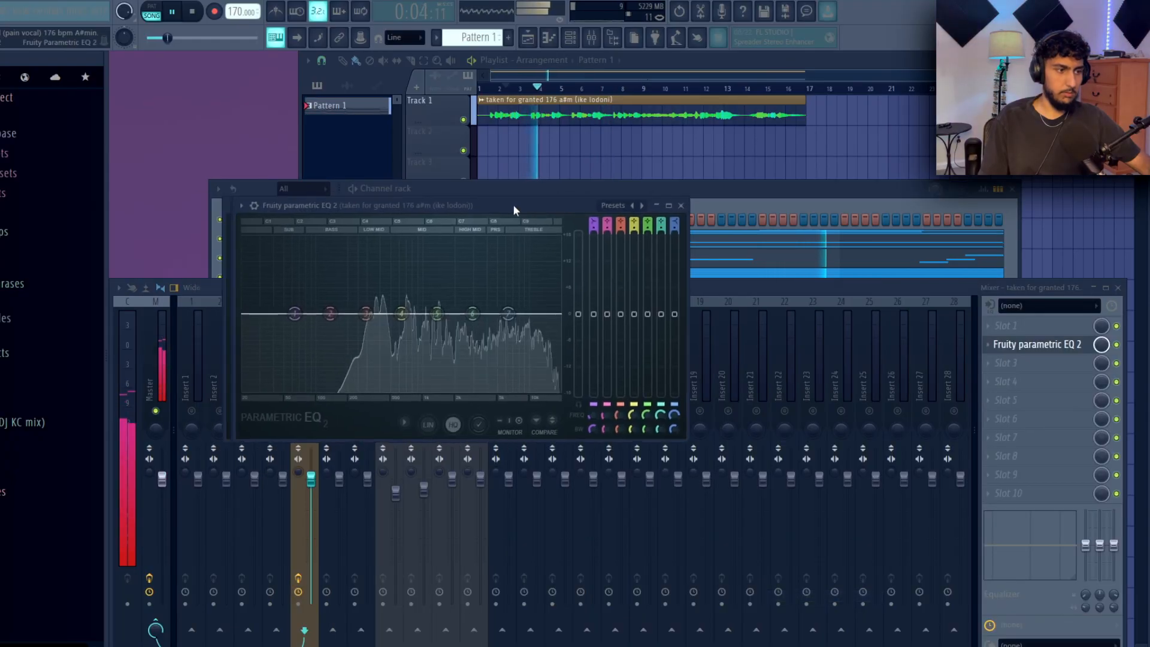
pyautogui.moveTo(490, 198); pyautogui.dragTo(694, 182)
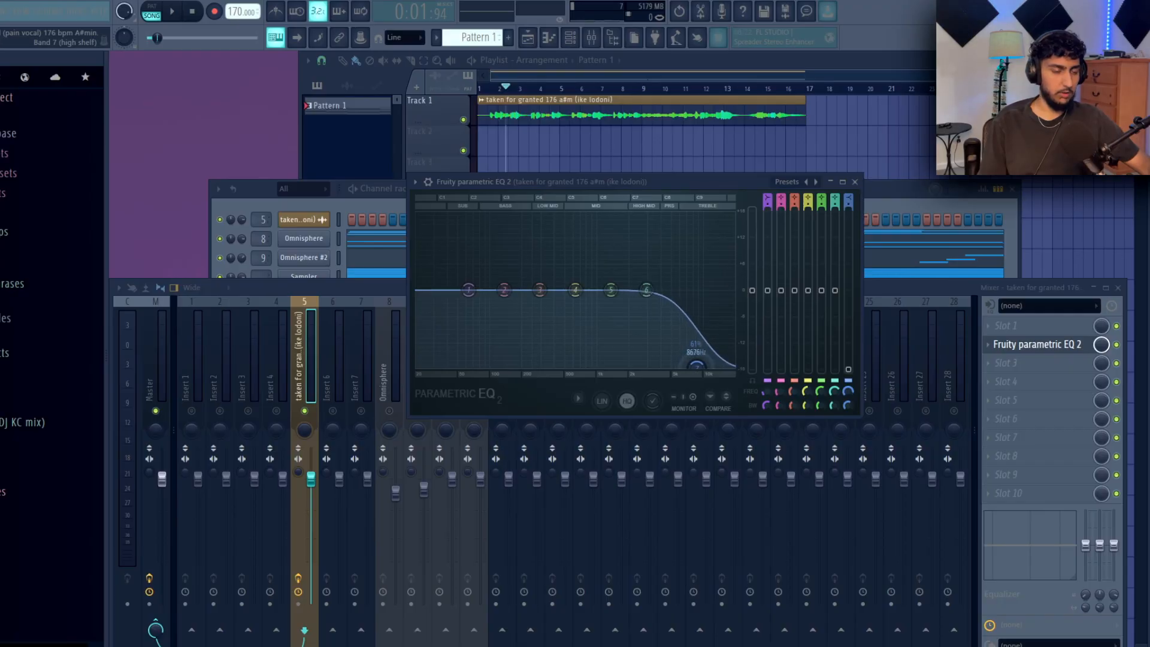
pyautogui.press('space')
pyautogui.moveTo(468, 290); pyautogui.dragTo(525, 322)
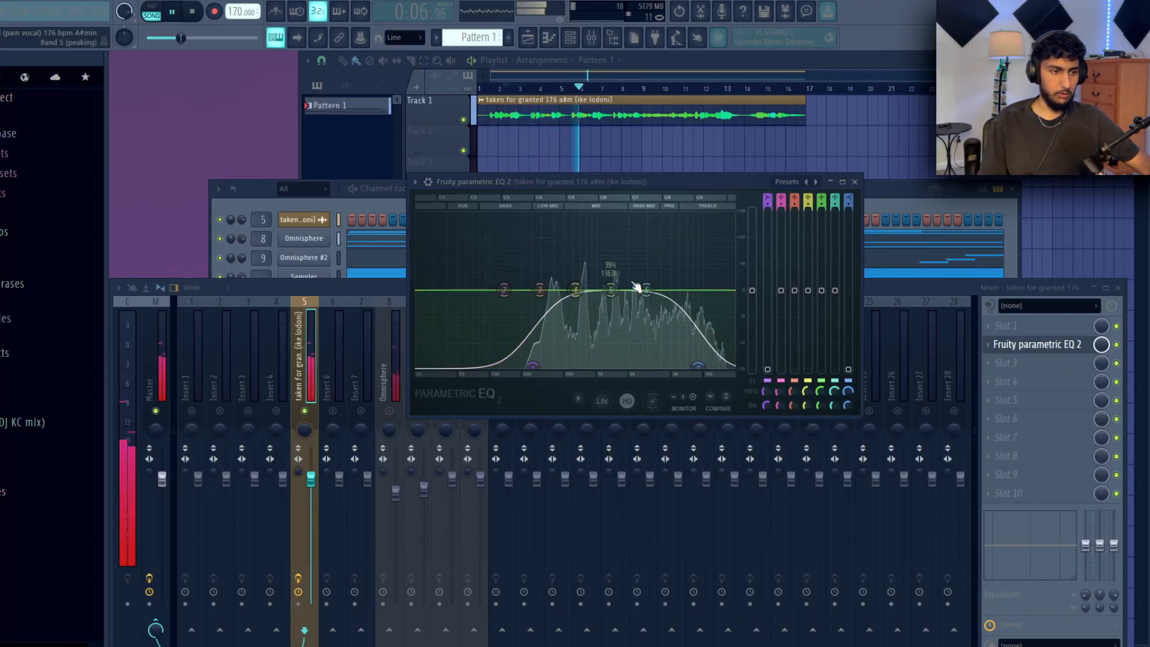
pyautogui.moveTo(533, 366); pyautogui.dragTo(558, 365)
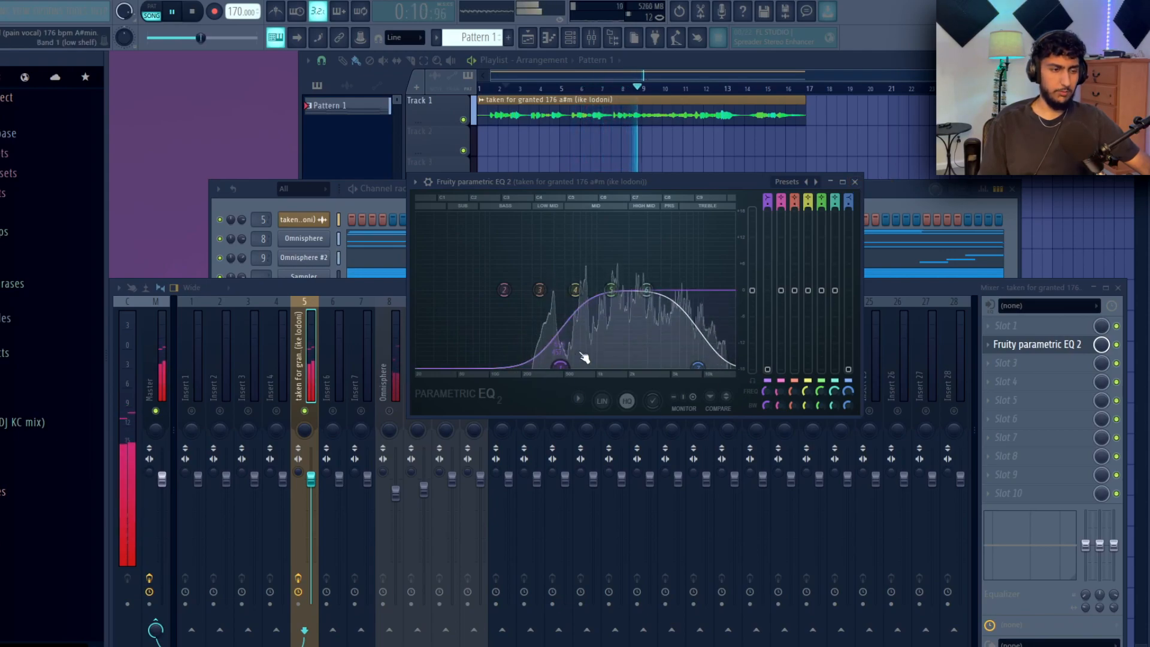
pyautogui.click(856, 183)
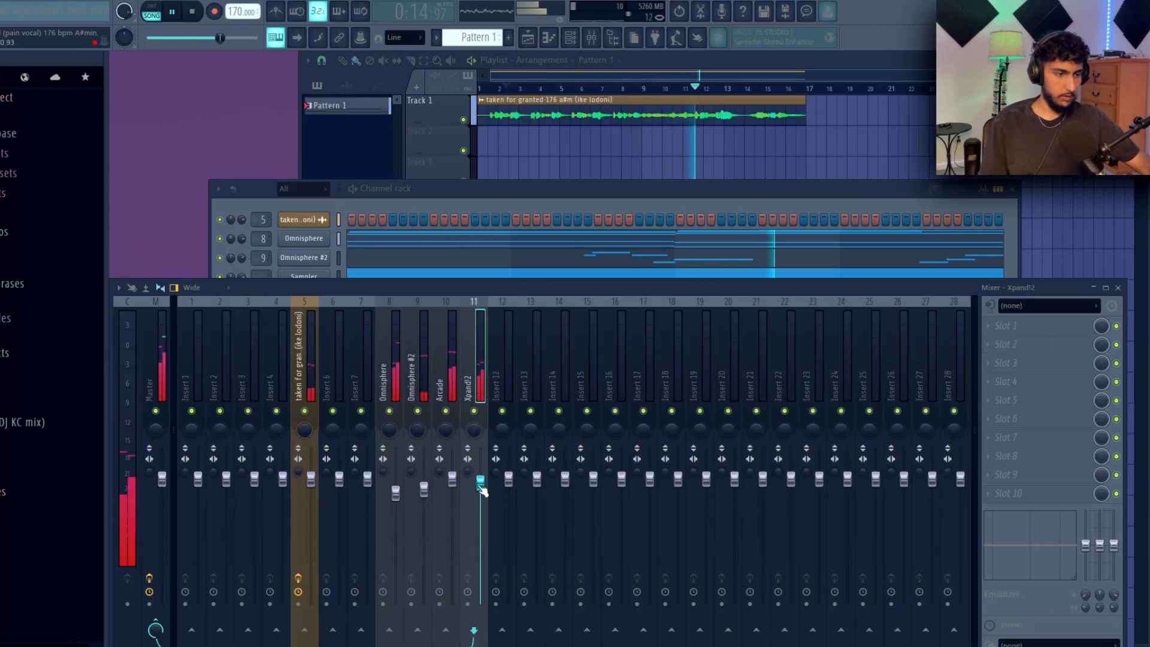
# Solo the Arcade mixer track, lower its volume, and replay the mix with all tracks from about bar 3
pyautogui.rightClick(449, 411)
pyautogui.moveTo(456, 478); pyautogui.dragTo(455, 489)
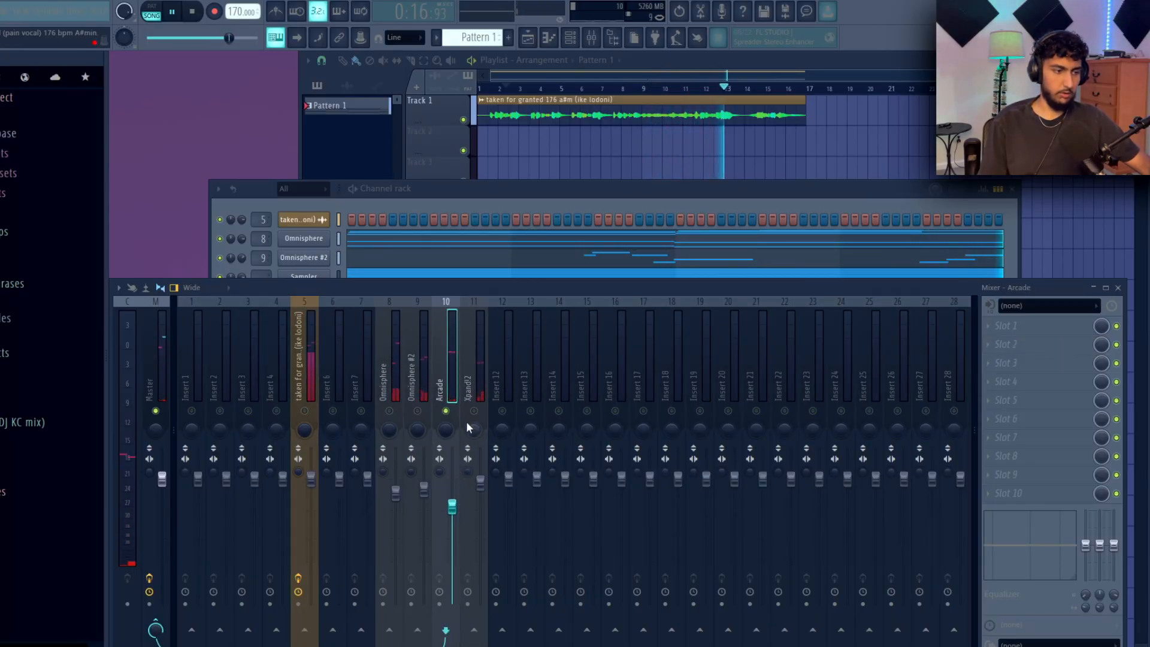
pyautogui.click(475, 411)
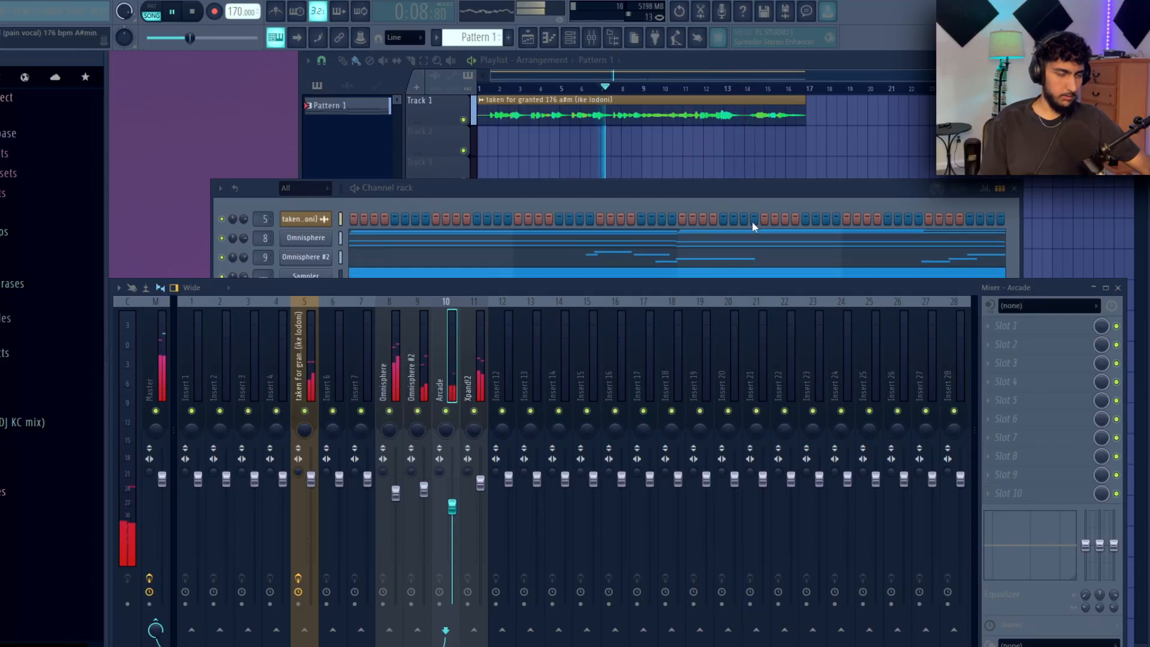
pyautogui.moveTo(541, 97); pyautogui.dragTo(516, 94)
# Load BASS - Go-To Bass Guitar (C) from the Ignite Multi Kit folder and adjust its volume envelope's attack, decay and release
pyautogui.click(262, 292)
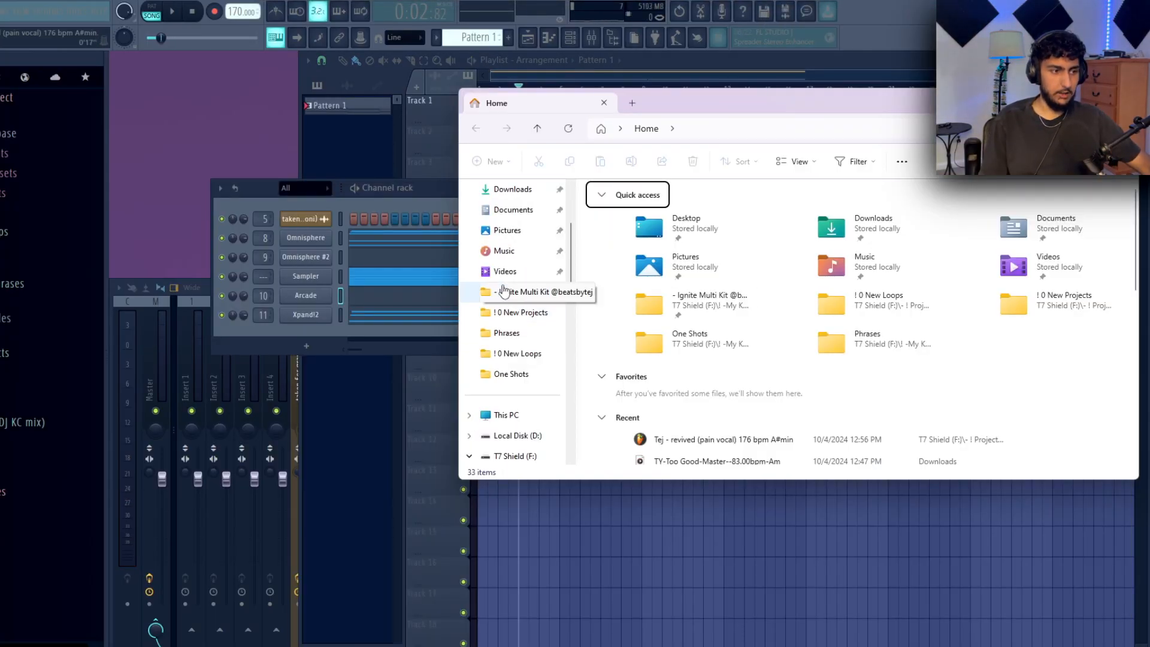
pyautogui.click(504, 292)
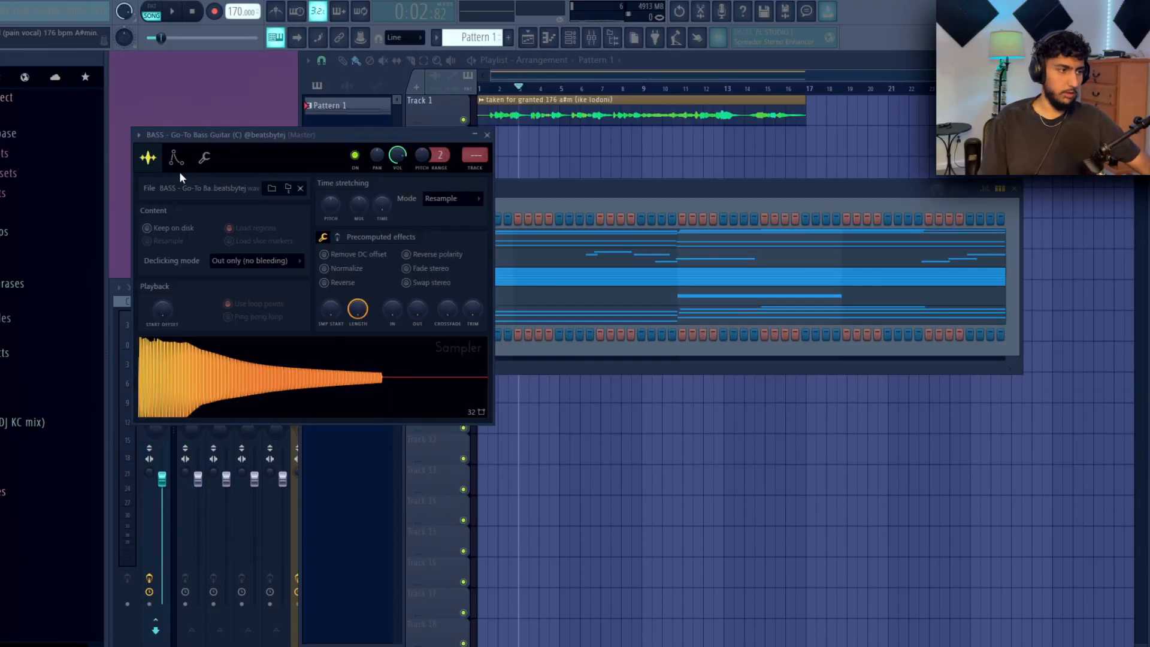
pyautogui.click(176, 157)
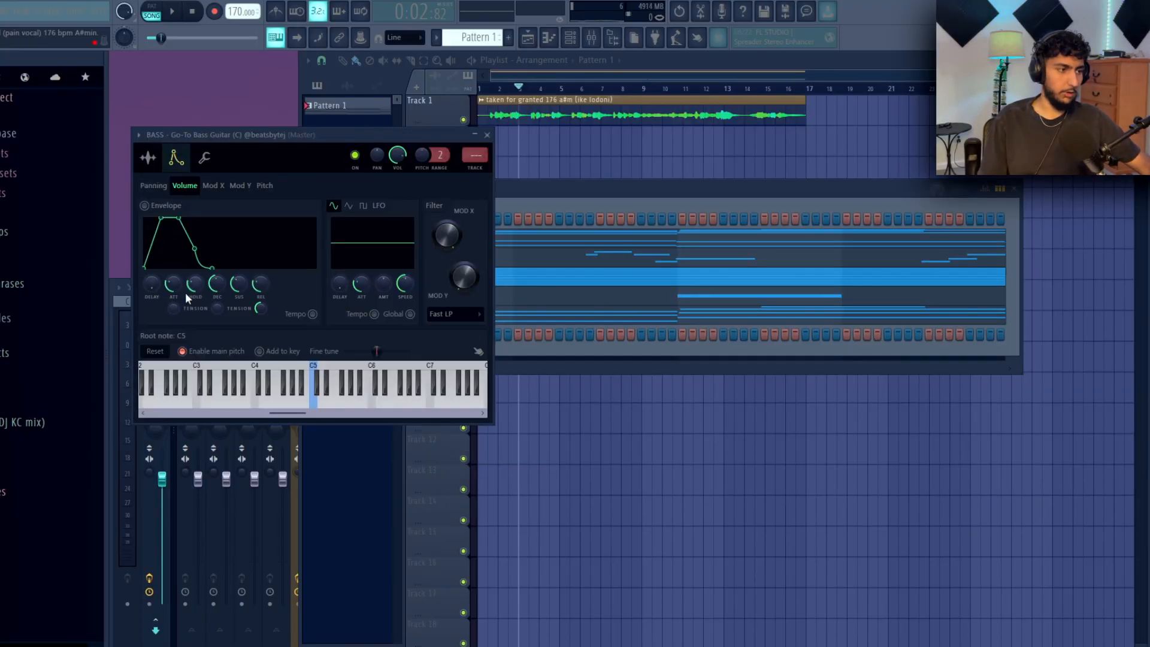
pyautogui.moveTo(171, 284); pyautogui.dragTo(200, 280)
pyautogui.moveTo(217, 284); pyautogui.dragTo(240, 311)
pyautogui.moveTo(261, 284); pyautogui.dragTo(263, 312)
pyautogui.click(487, 137)
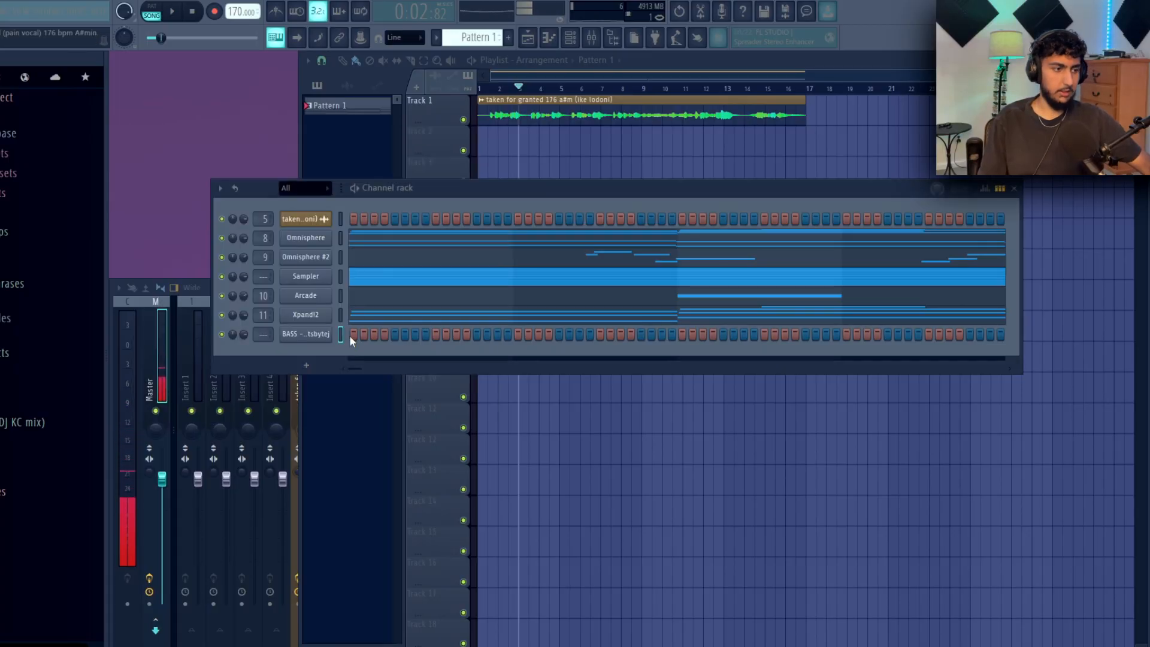
# Give the bass guitar channel the notes C4, A#3, G#3 and A#3 on bars 1, 3, 5 and 8, and play them
pyautogui.click(962, 377)
pyautogui.moveTo(731, 398); pyautogui.dragTo(963, 399)
pyautogui.press('space')
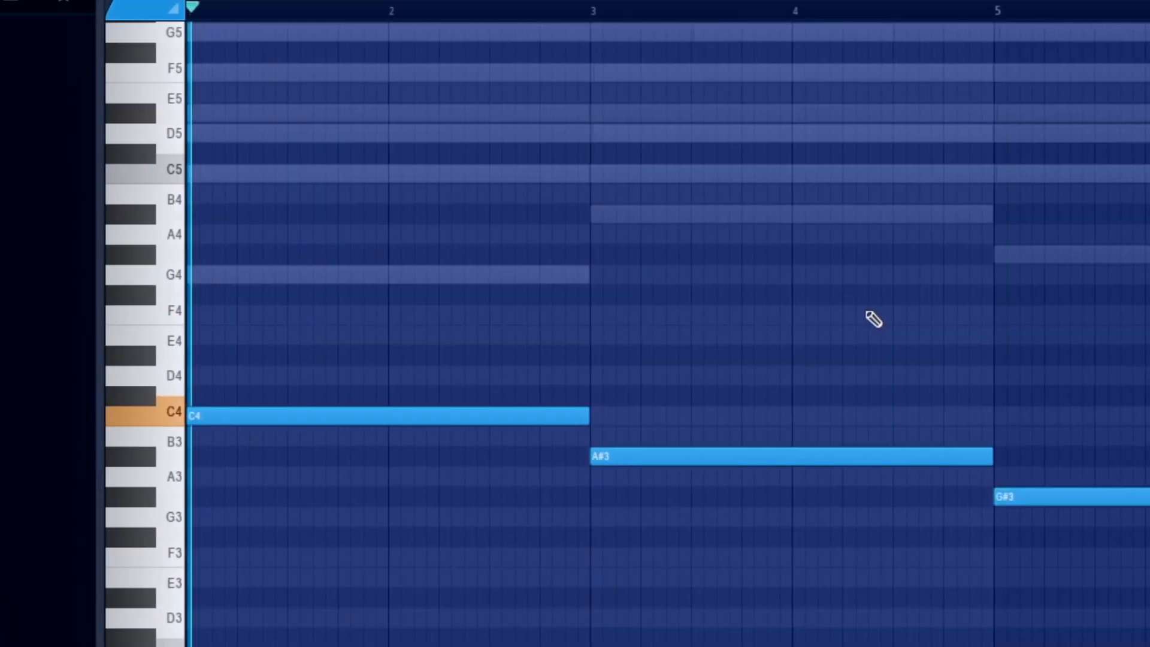
# Raise the bass guitar notes on bars 5 and 8 an octave to G#4 and A#4
pyautogui.keyDown('ctrl'); pyautogui.click(679, 399); pyautogui.keyUp('ctrl')
pyautogui.hotkey('ctrl', 'Up')
pyautogui.rightClick(1002, 319)
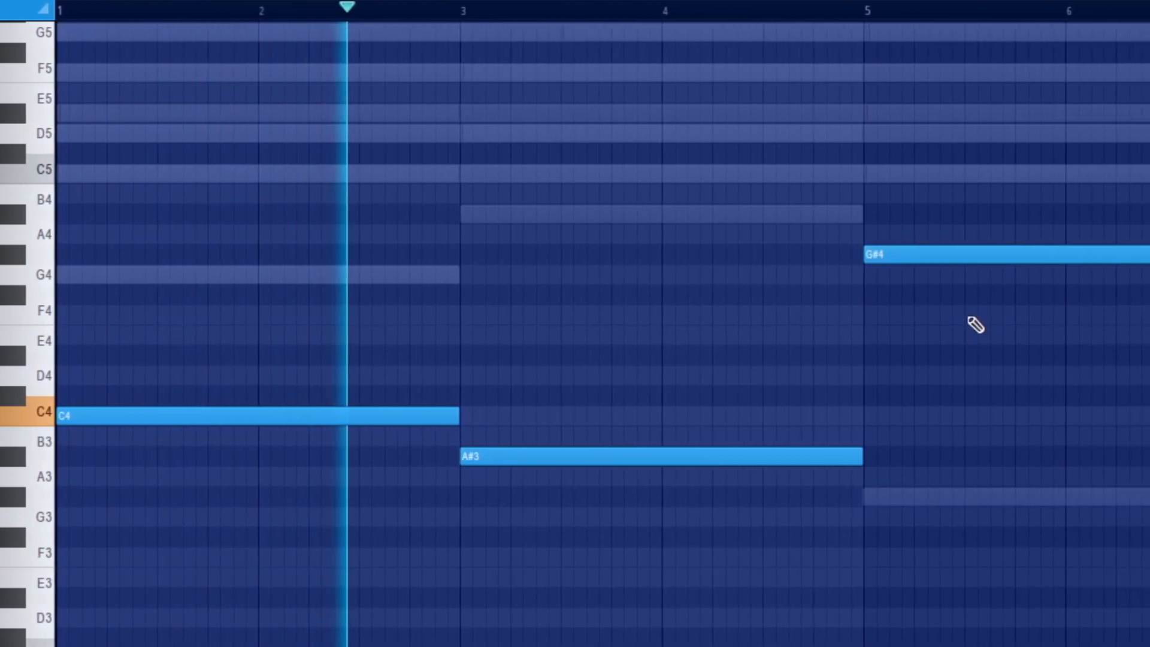
pyautogui.scroll(-1, 1009, 325)
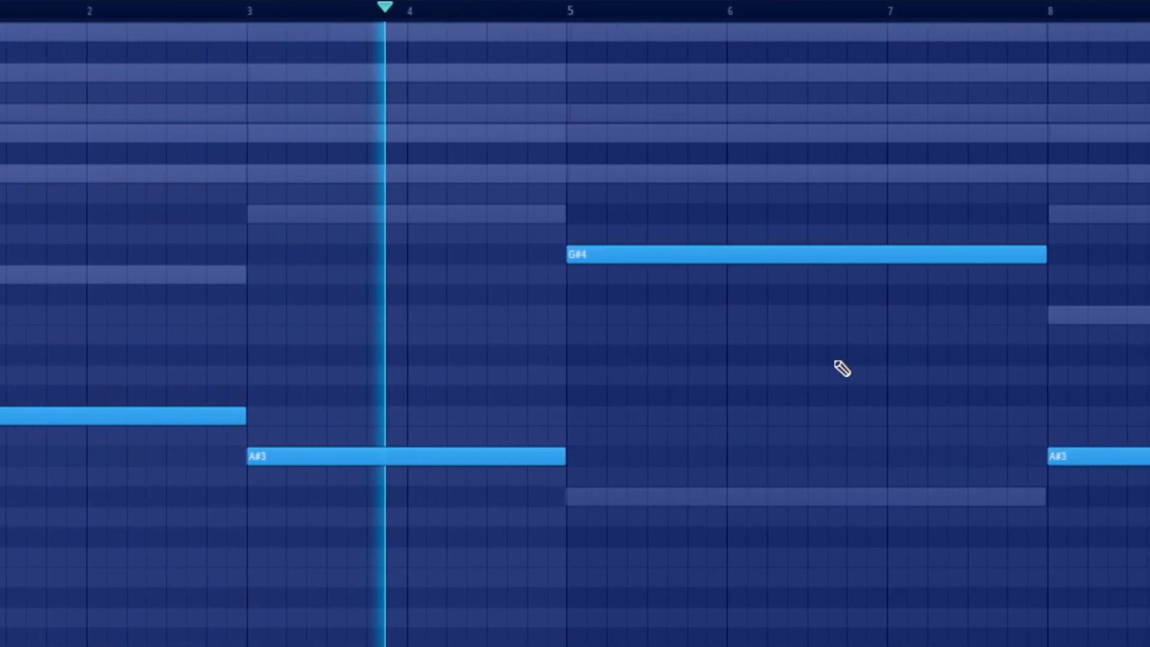
pyautogui.keyDown('ctrl'); pyautogui.click(1116, 457); pyautogui.keyUp('ctrl')
pyautogui.hotkey('ctrl', 'Up')
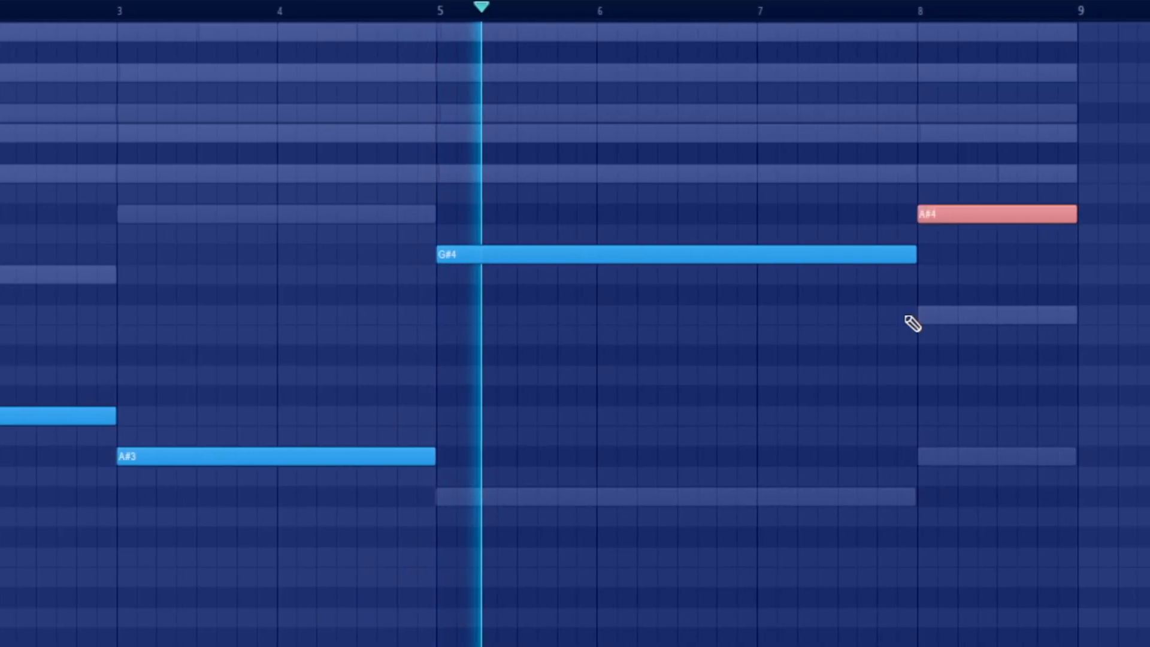
pyautogui.rightClick(946, 323)
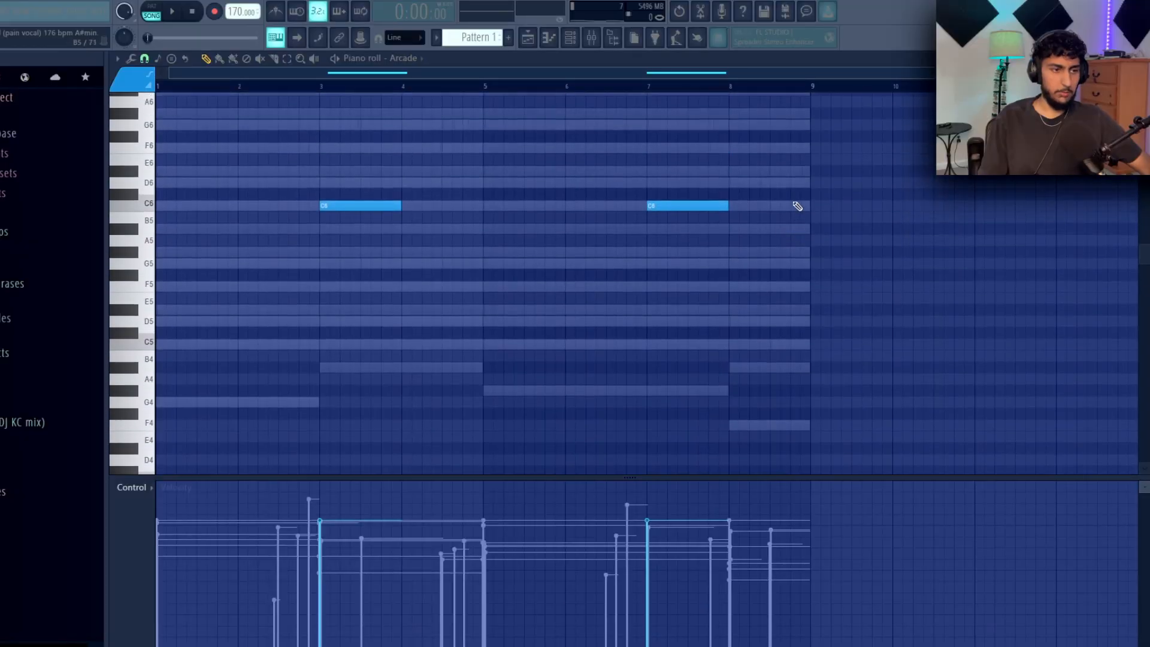
# Move the Arcade channel's C6 note on bar 7 over to the Arcade #2 channel
pyautogui.scroll(3, 797, 206)
pyautogui.moveTo(762, 392); pyautogui.dragTo(633, 301)
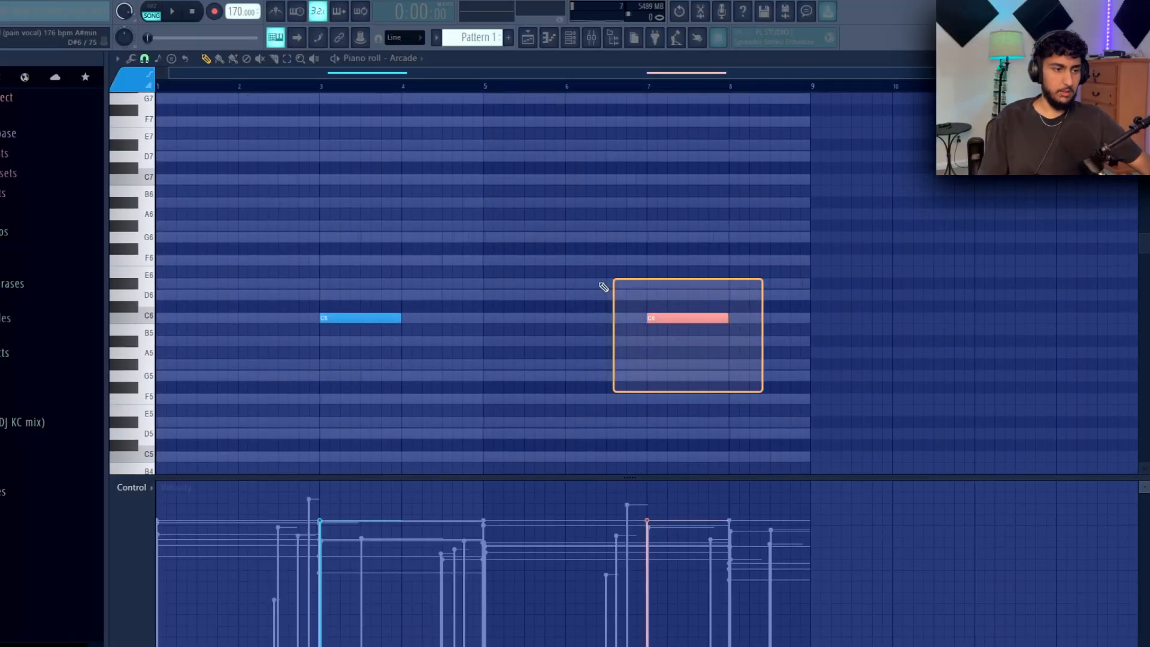
pyautogui.click(405, 58)
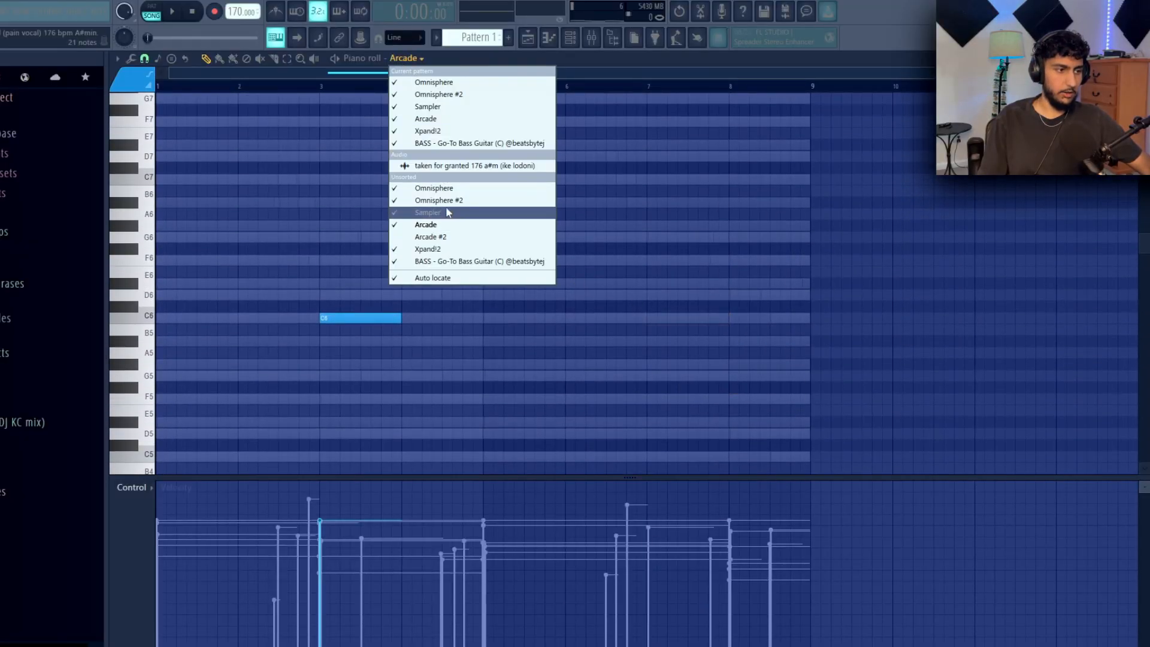
pyautogui.click(450, 238)
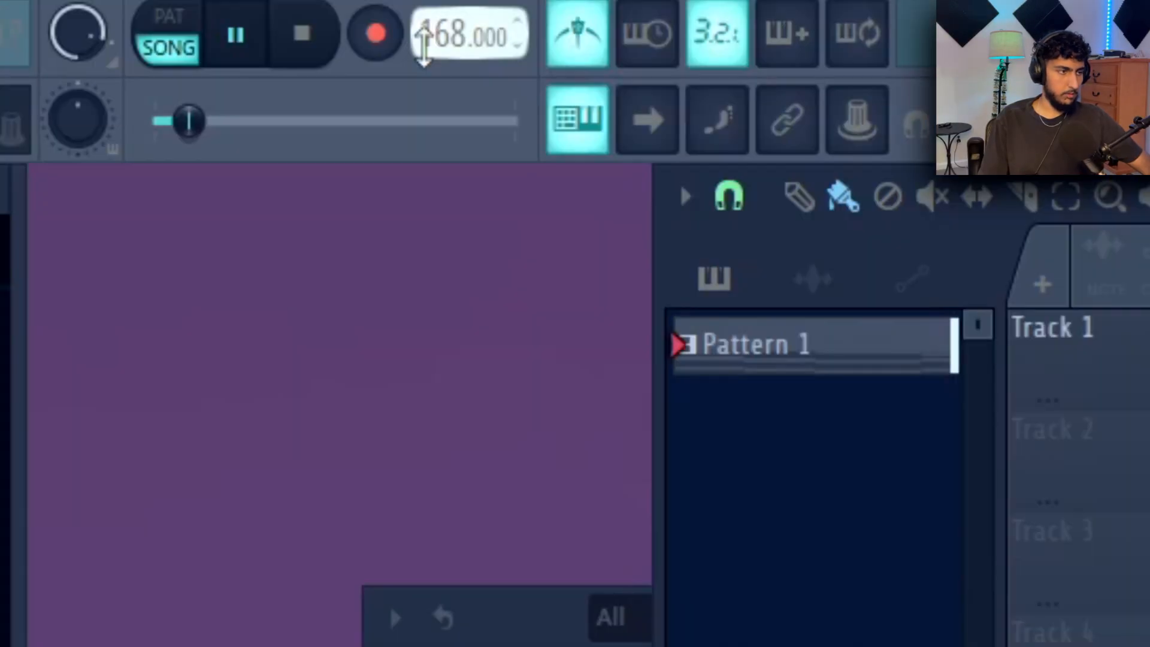
# Set the project tempo to 168 BPM, turn the metronome off and stop playback
pyautogui.click(578, 31)
pyautogui.press('space')
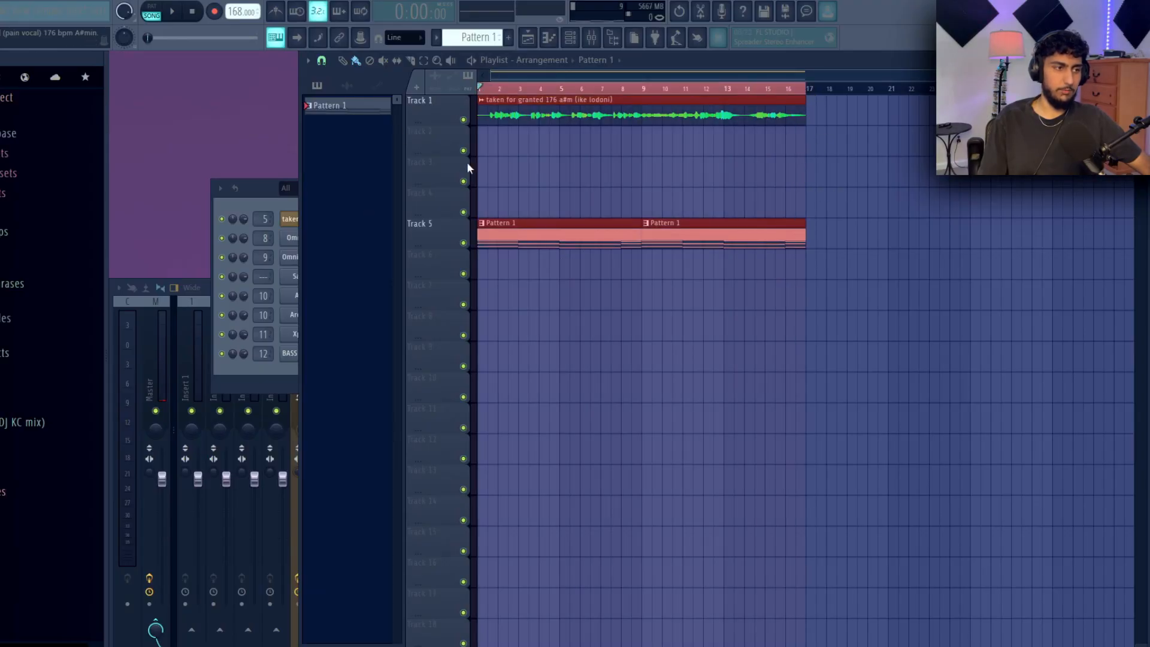
# Add the starred clap, Hi Hvt 1, Rack Kick1, Snare [ Married To The Game ] and 808 (southside) samples as new channels
pyautogui.click(257, 208)
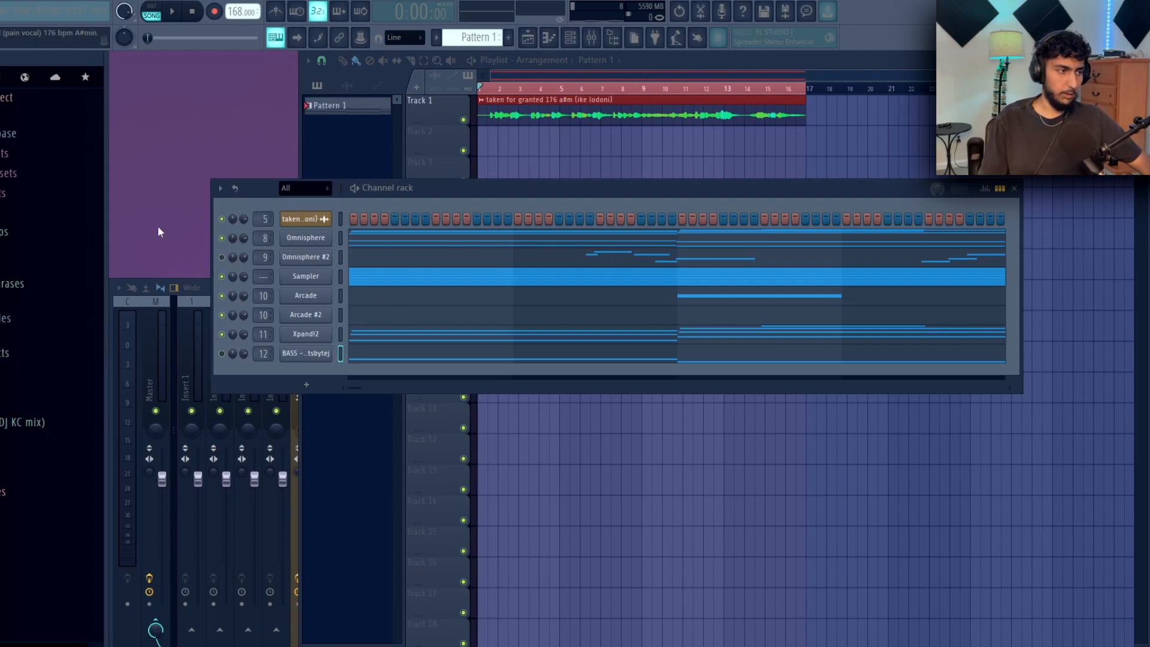
pyautogui.click(85, 77)
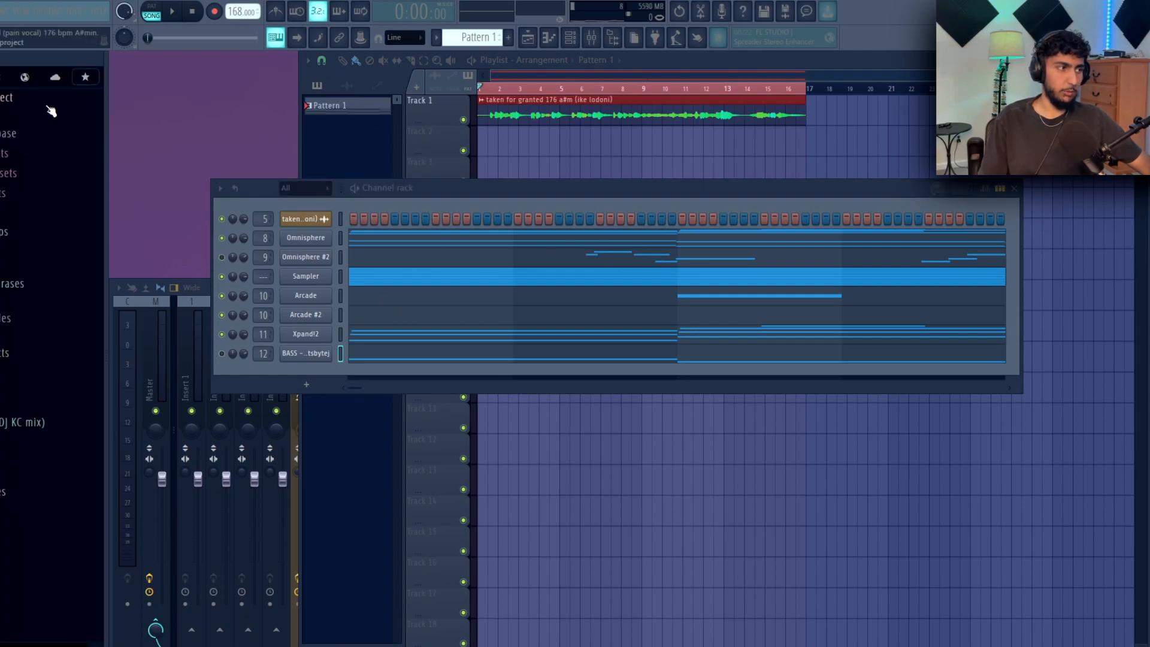
pyautogui.click(84, 78)
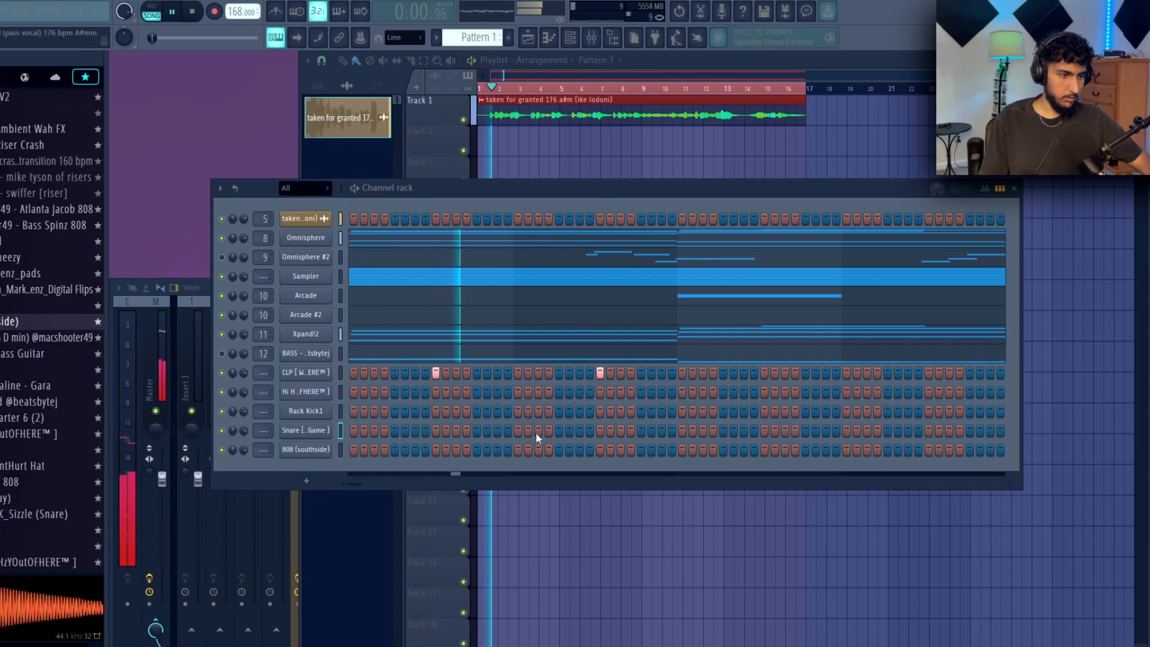
# Place C5 snare hits in bars 2, 3, 4, 6, 7 and 8, with lower velocity at the ends of bars 3 and 7
pyautogui.rightClick(328, 430)
pyautogui.click(347, 433)
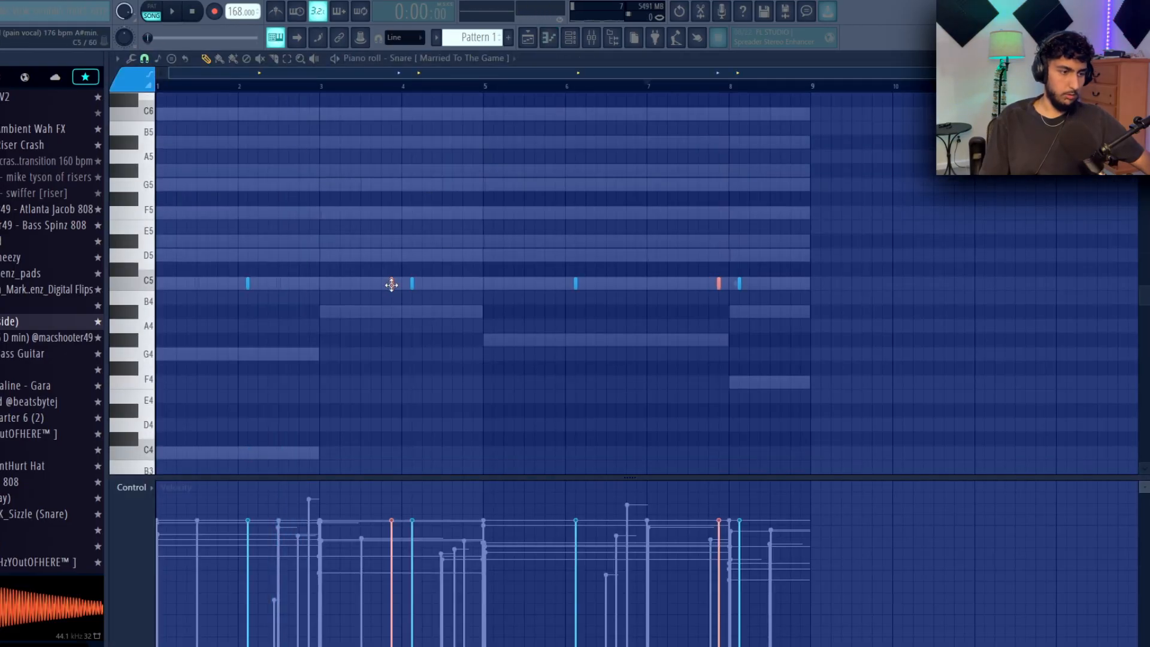
# Duplicate the clap pattern so a hit falls in the middle of all eight bars
pyautogui.click(514, 59)
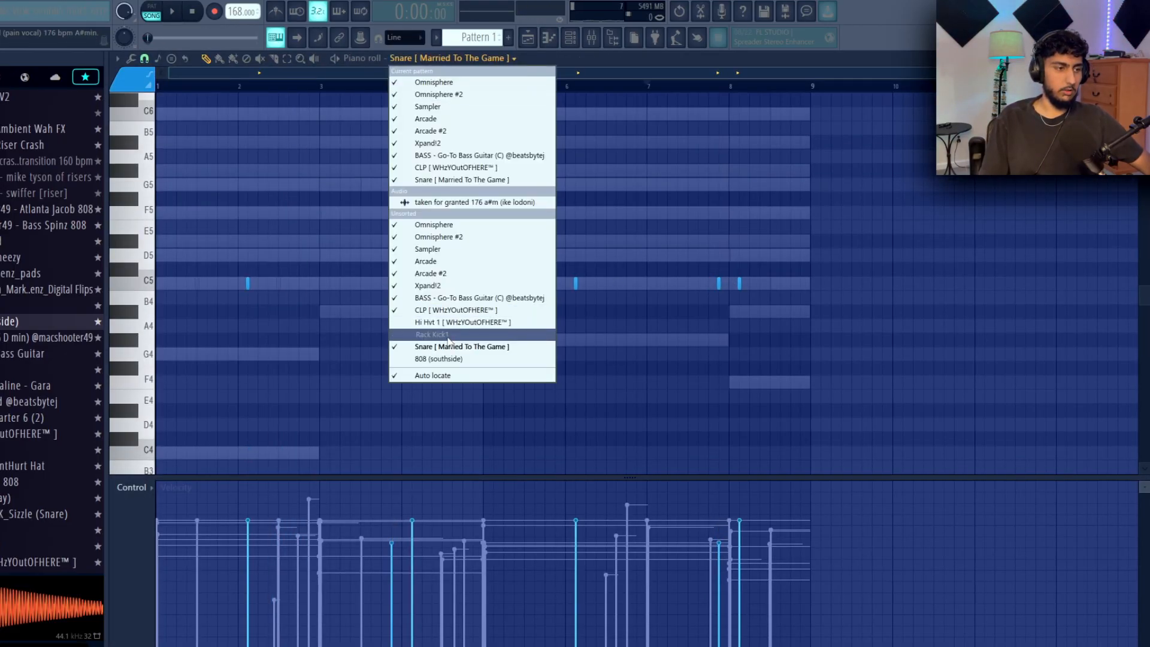
pyautogui.click(455, 309)
pyautogui.hotkey('ctrl', 'b')
pyautogui.hotkey('ctrl', 'b')
pyautogui.hotkey('ctrl', 'd')
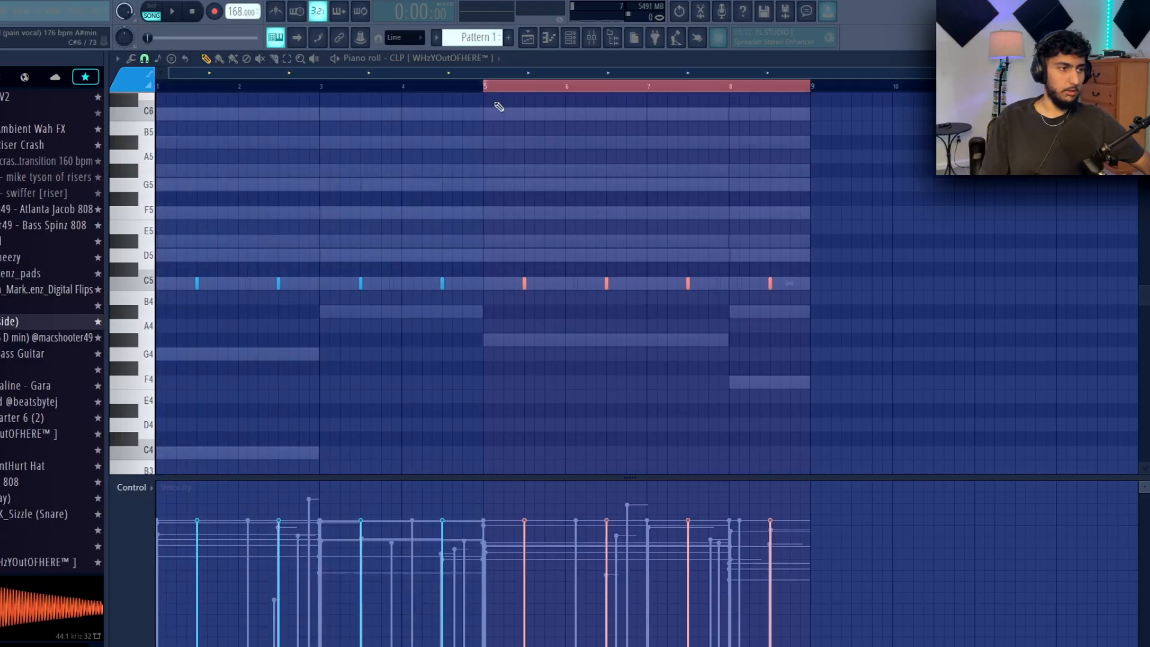
# Fill the Hi Hvt 1 channel with a hit every four steps across the eight bars
pyautogui.press('F7')
pyautogui.click(321, 391)
pyautogui.rightClick(321, 390)
pyautogui.click(532, 189)
pyautogui.rightClick(323, 389)
pyautogui.click(359, 390)
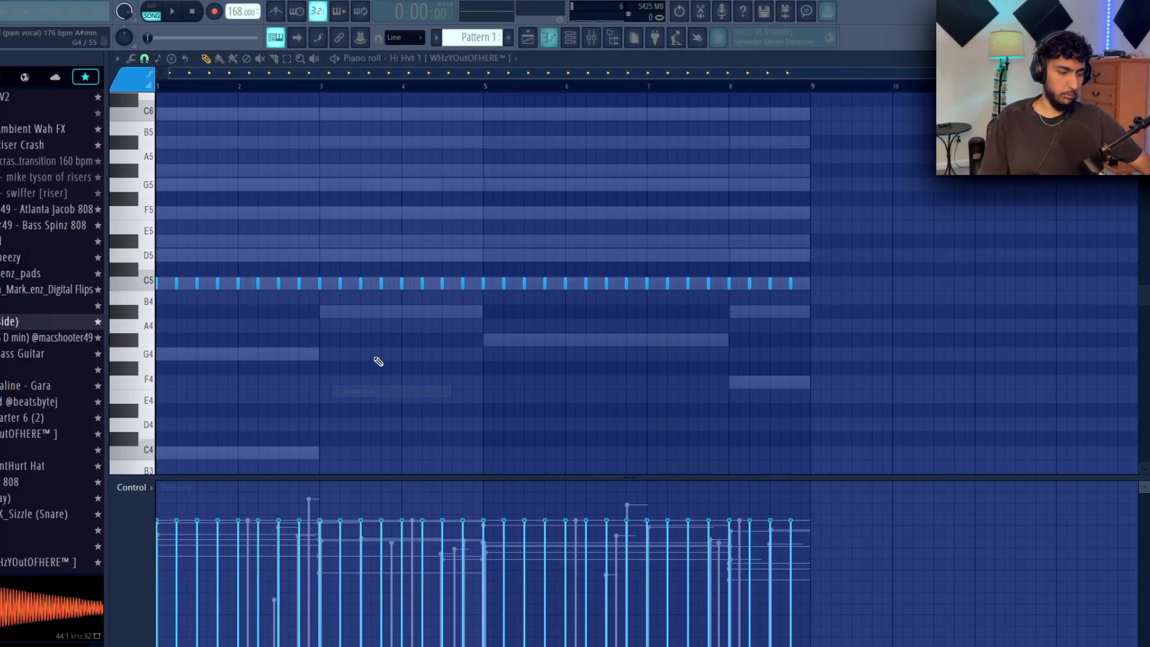
# Overlay a copy of the hi-hats offset by two steps, lower the copied notes' velocity, and play the result
pyautogui.hotkey('ctrl', 'c')
pyautogui.hotkey('ctrl', 'v')
pyautogui.hotkey('shift', 'Right')
pyautogui.scroll(6, 246, 226)
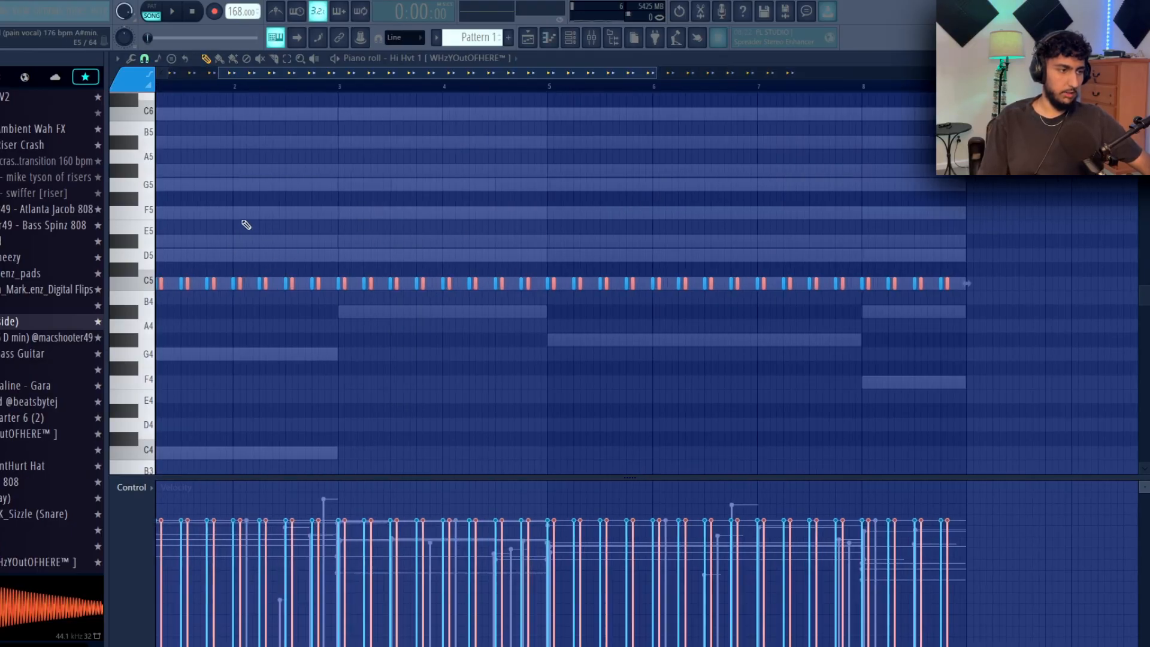
pyautogui.hotkey('shift', 'Right')
pyautogui.scroll(-4, 419, 281)
pyautogui.scroll(-2, 574, 225)
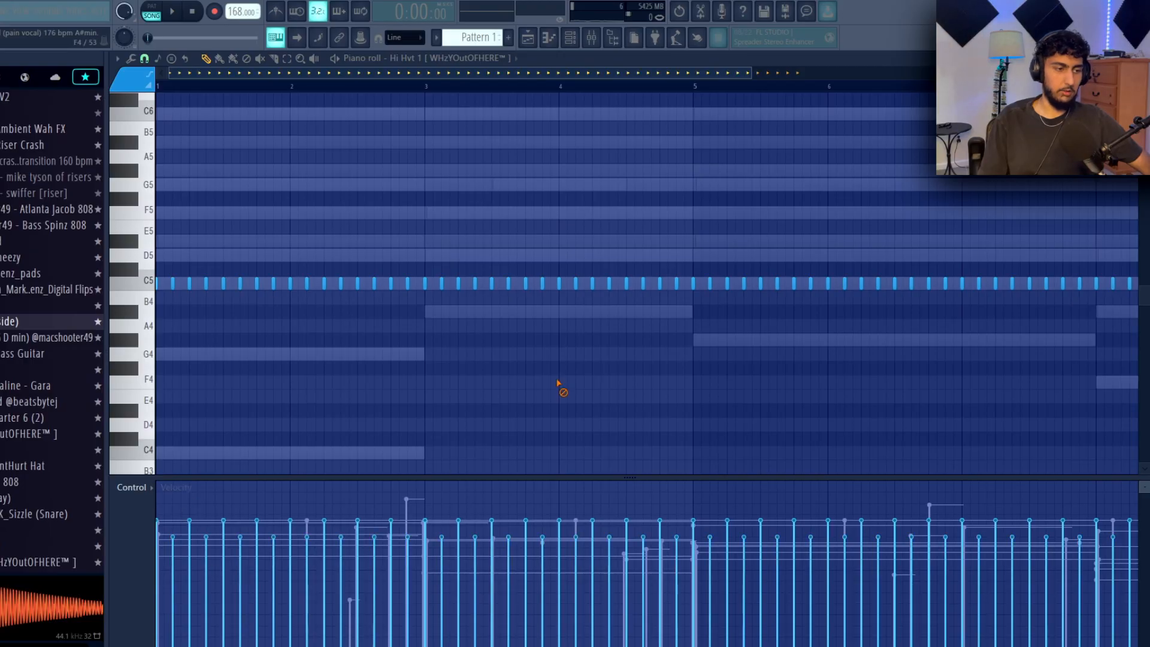
pyautogui.scroll(-3, 559, 385)
pyautogui.press('space')
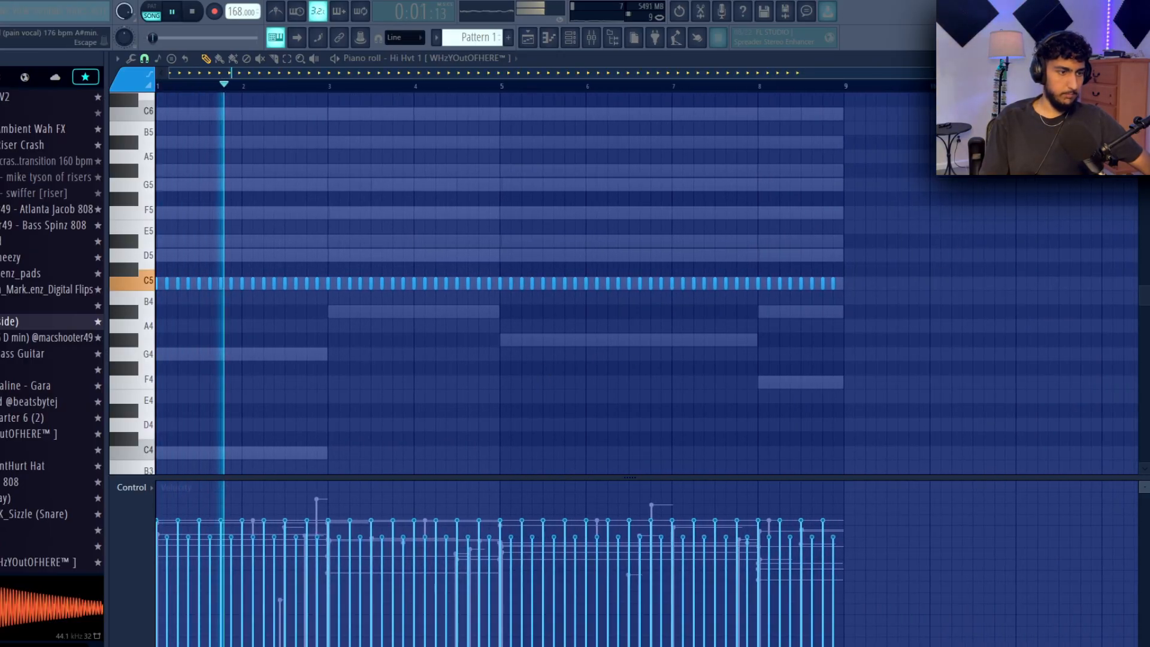
pyautogui.press('Escape')
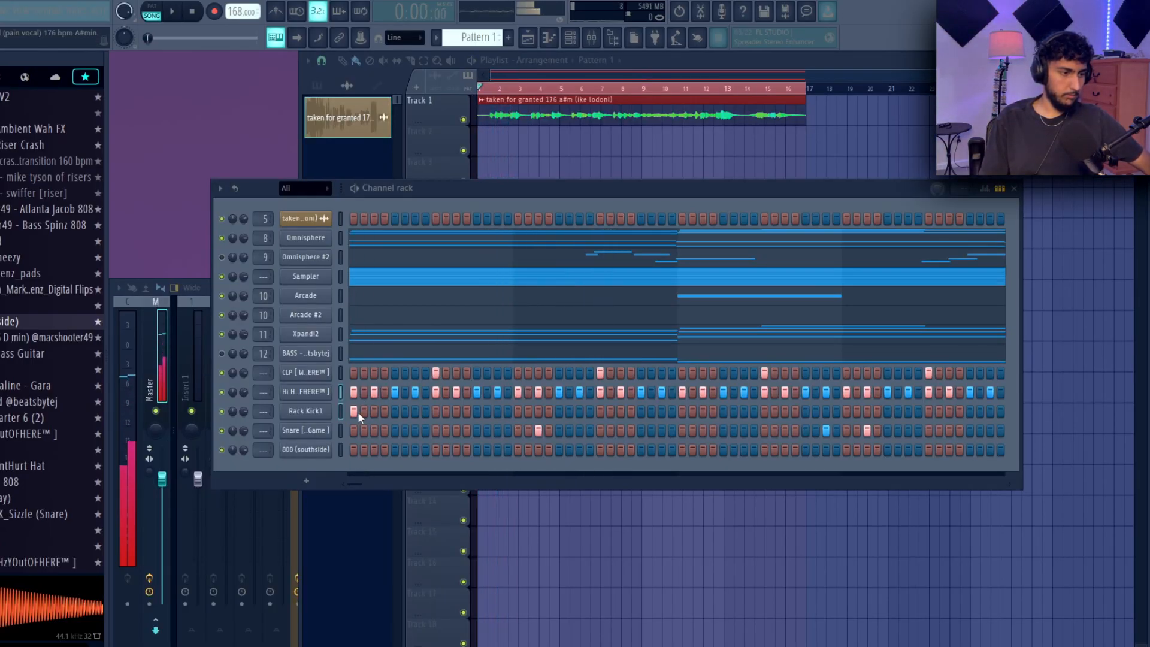
# Program Rack Kick1 hits on steps 1, 7, 21, 33, 45 and 51
pyautogui.click(416, 410)
pyautogui.click(558, 411)
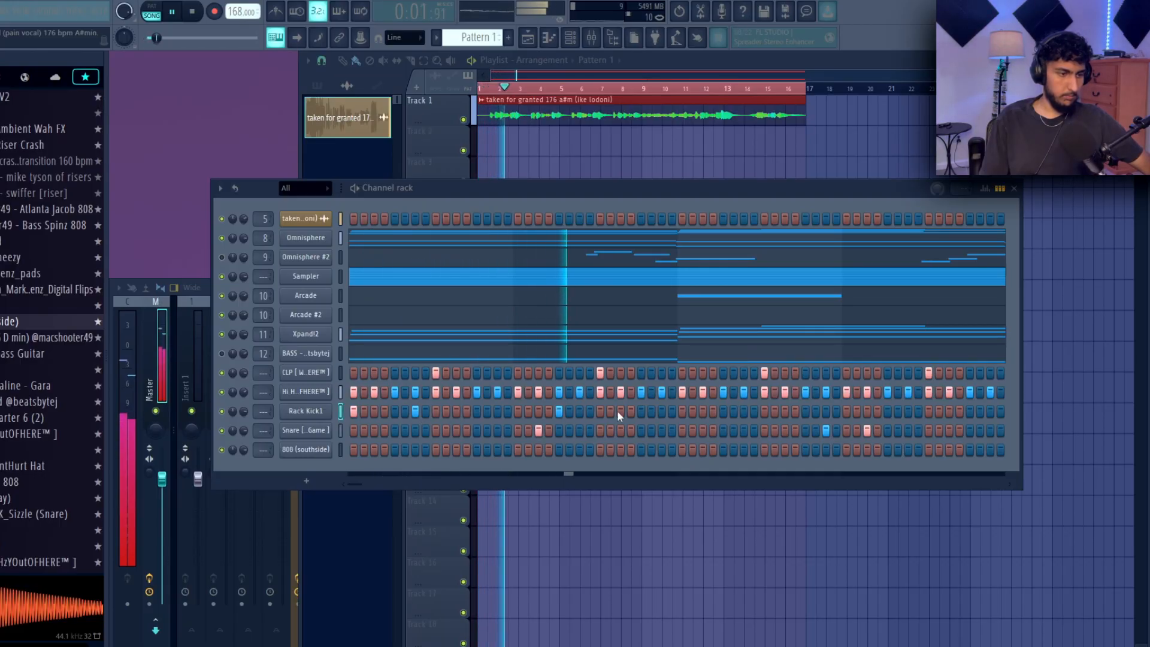
pyautogui.click(681, 411)
pyautogui.click(805, 411)
pyautogui.click(866, 411)
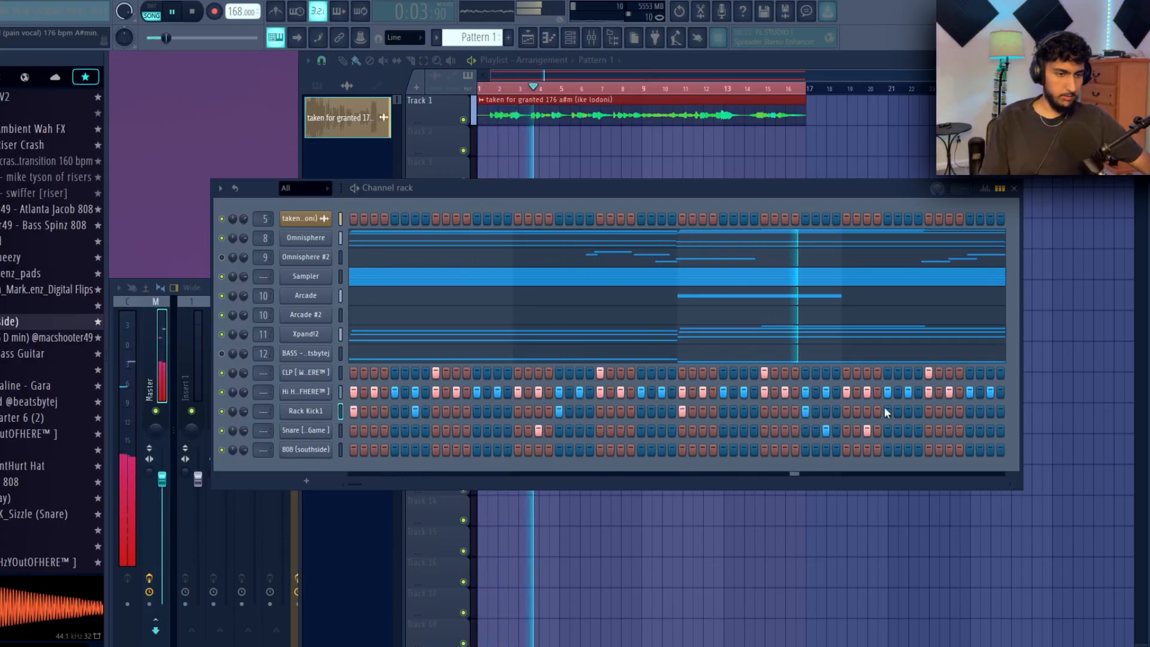
# Move the last kick to step 59, repeat the kick pattern in bars 5 to 8, raise the kicks' velocity and play
pyautogui.rightClick(326, 402)
pyautogui.click(360, 410)
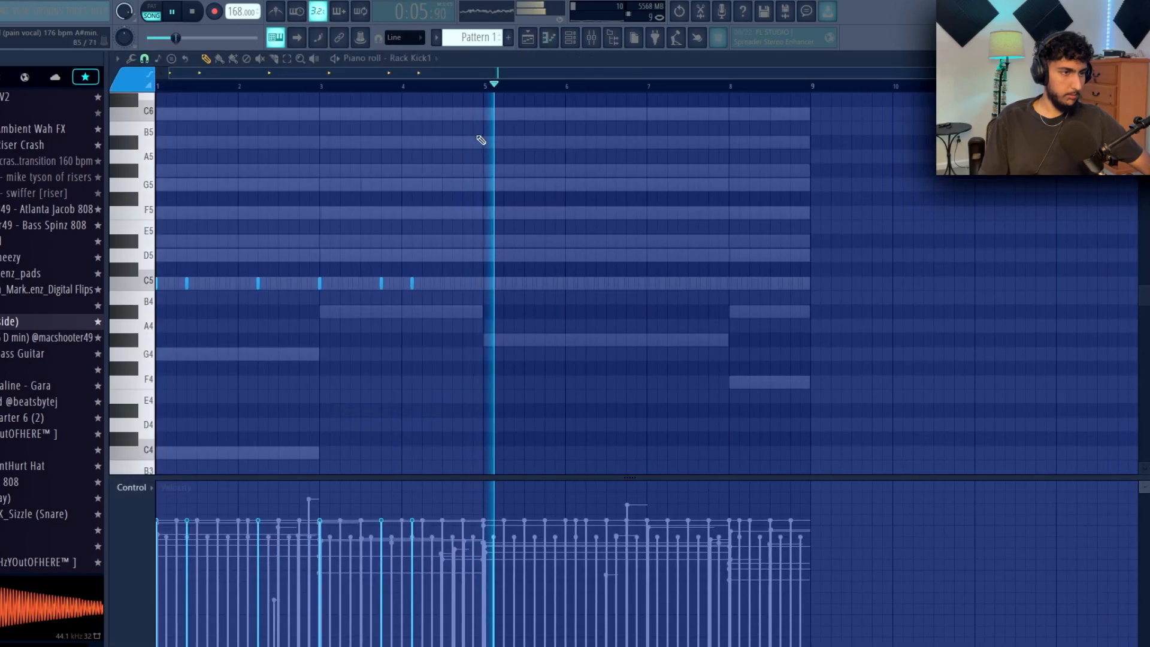
pyautogui.press('space')
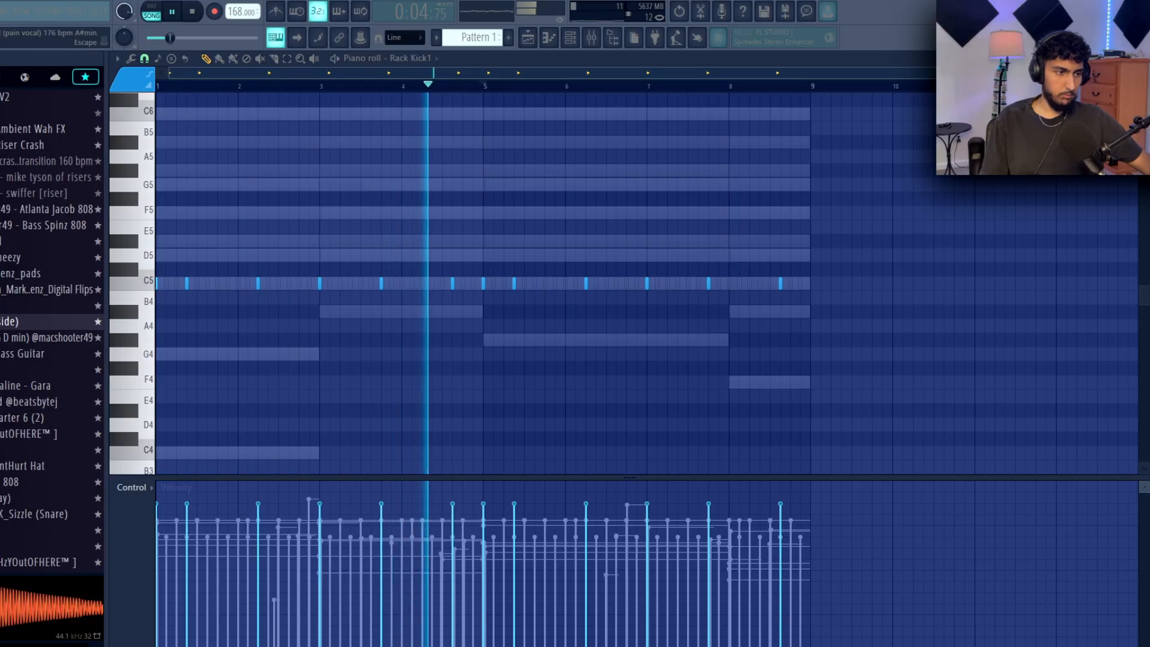
pyautogui.press('space')
pyautogui.press('F7')
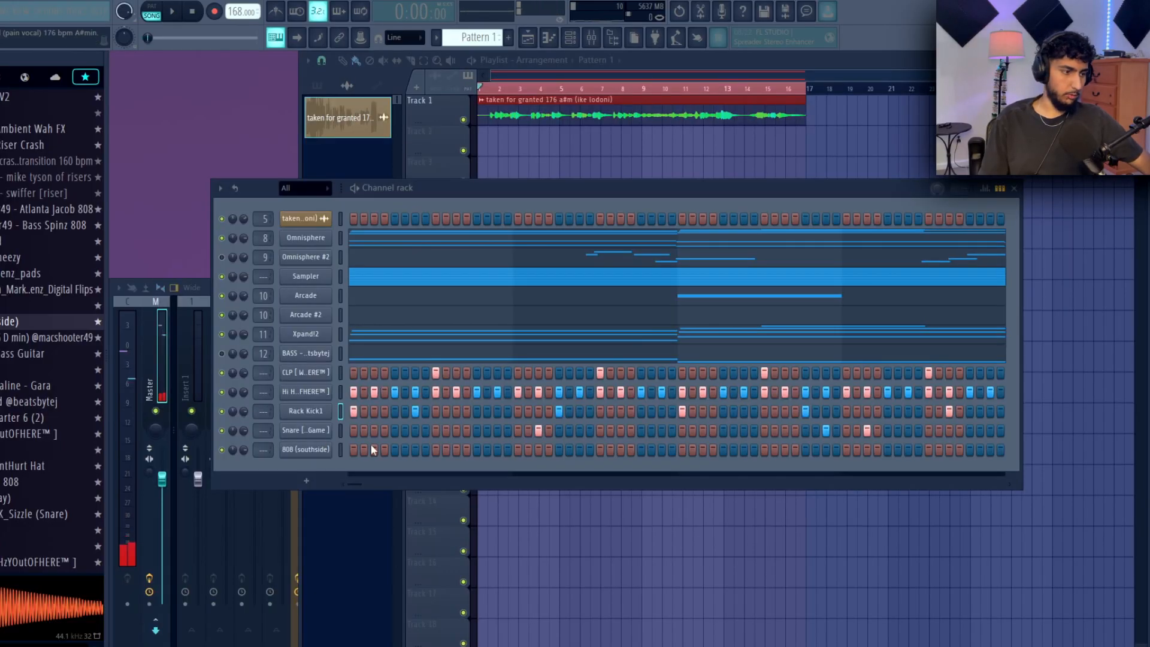
# Give the 808 (southside) channel the notes C5, A#4, G#5 and A#4 on bars 1, 3, 5 and 8, extended to fill the gaps
pyautogui.click(305, 449)
pyautogui.click(315, 453)
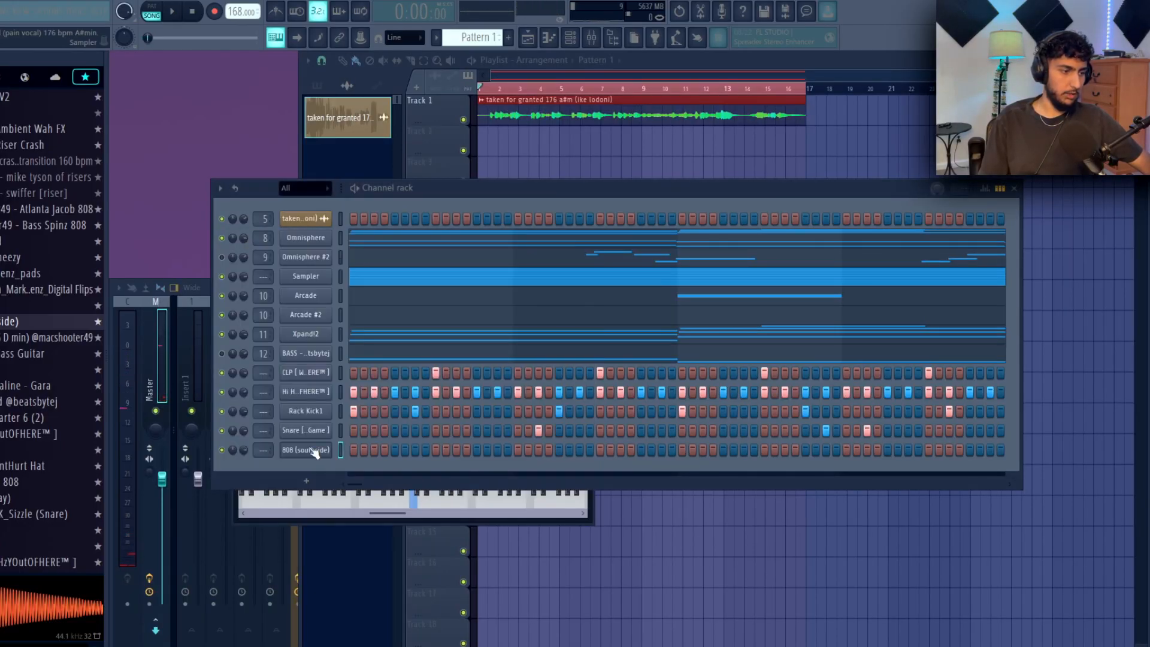
pyautogui.press('F7')
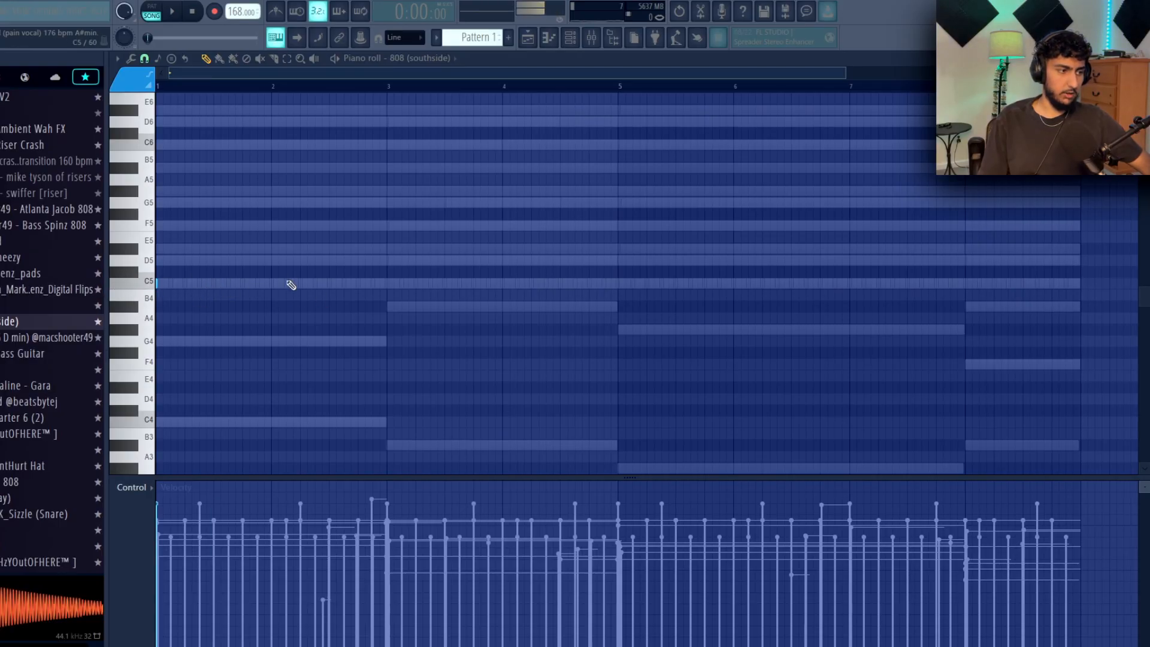
pyautogui.moveTo(208, 282); pyautogui.dragTo(421, 307)
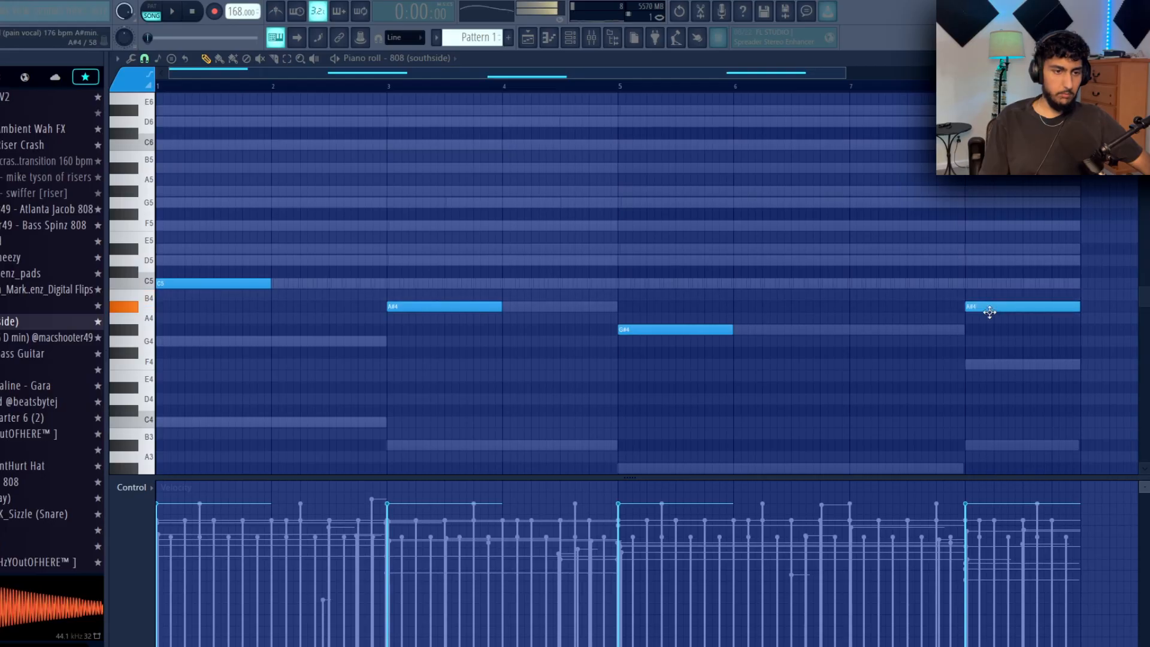
pyautogui.hotkey('ctrl', 'l')
pyautogui.scroll(2, 768, 320)
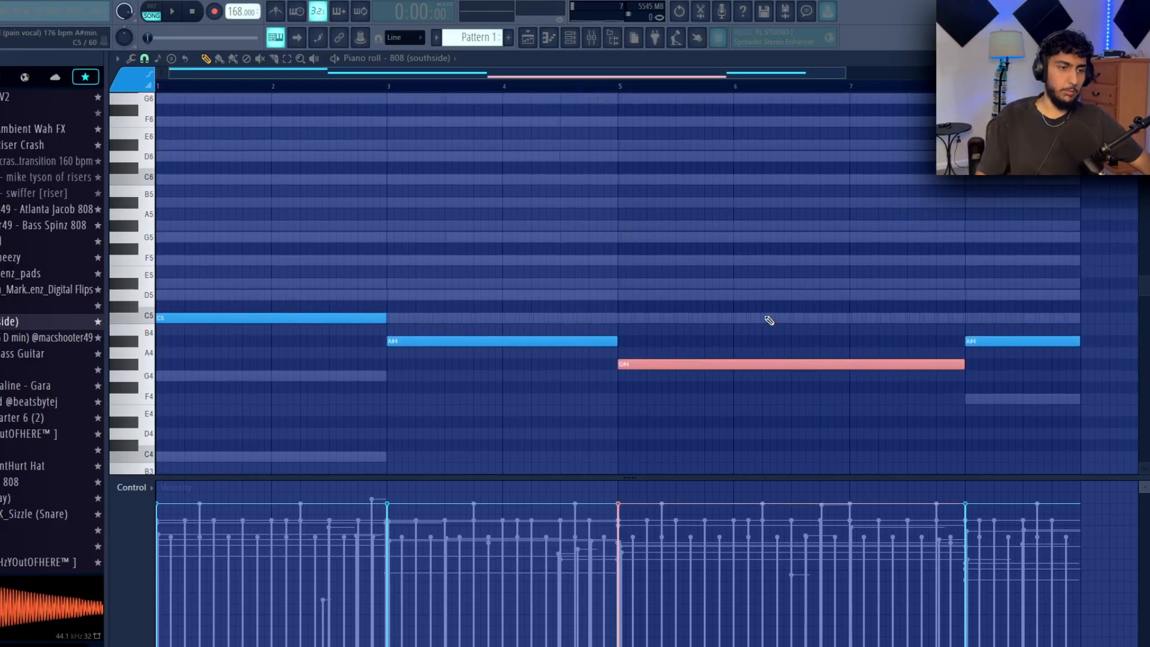
pyautogui.hotkey('ctrl', 'Up')
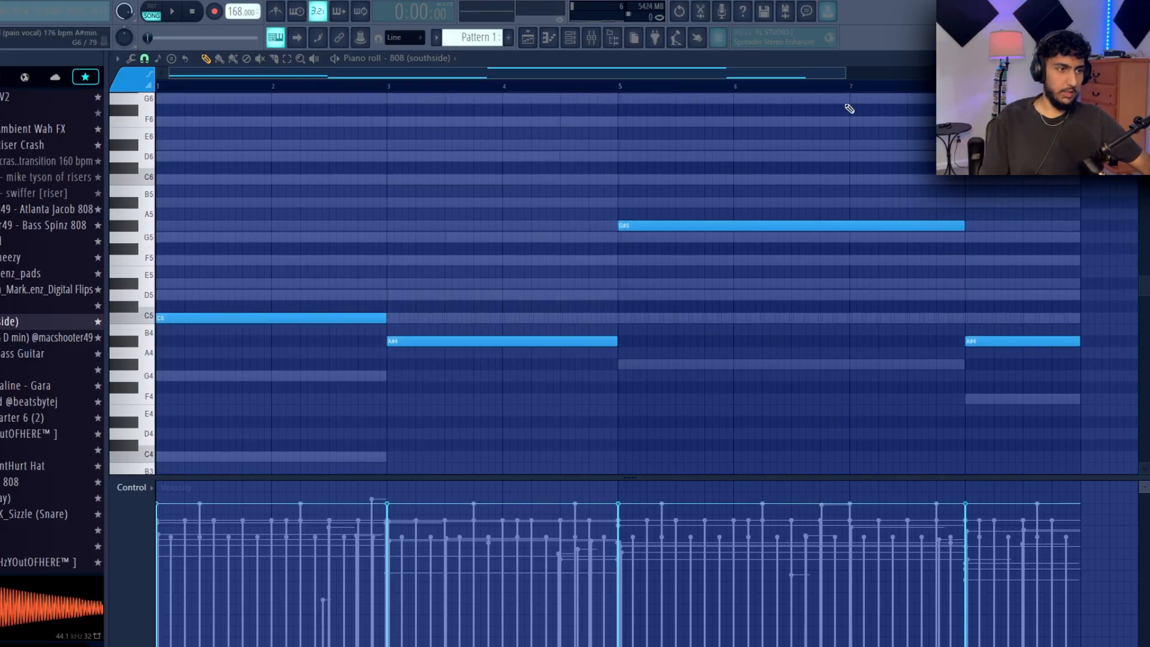
# During playback, add a repeated C5 in bar 1 and two repeated A#4 notes in bar 3 of the 808, trimming overlaps
pyautogui.press('space')
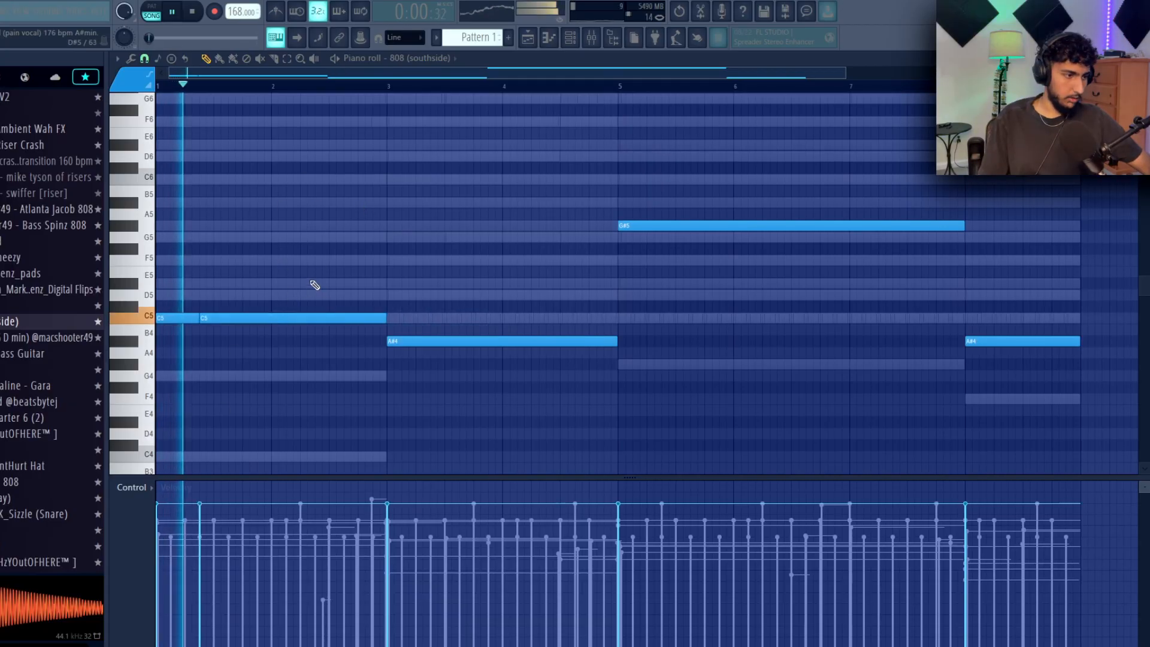
pyautogui.click(434, 342)
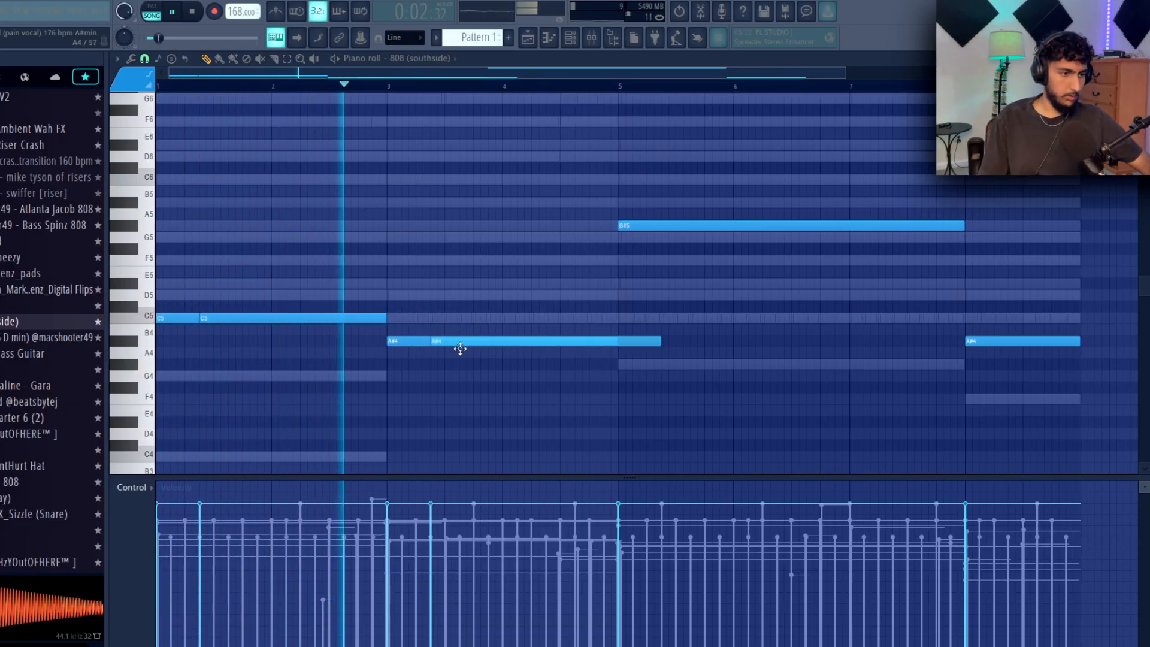
pyautogui.click(477, 341)
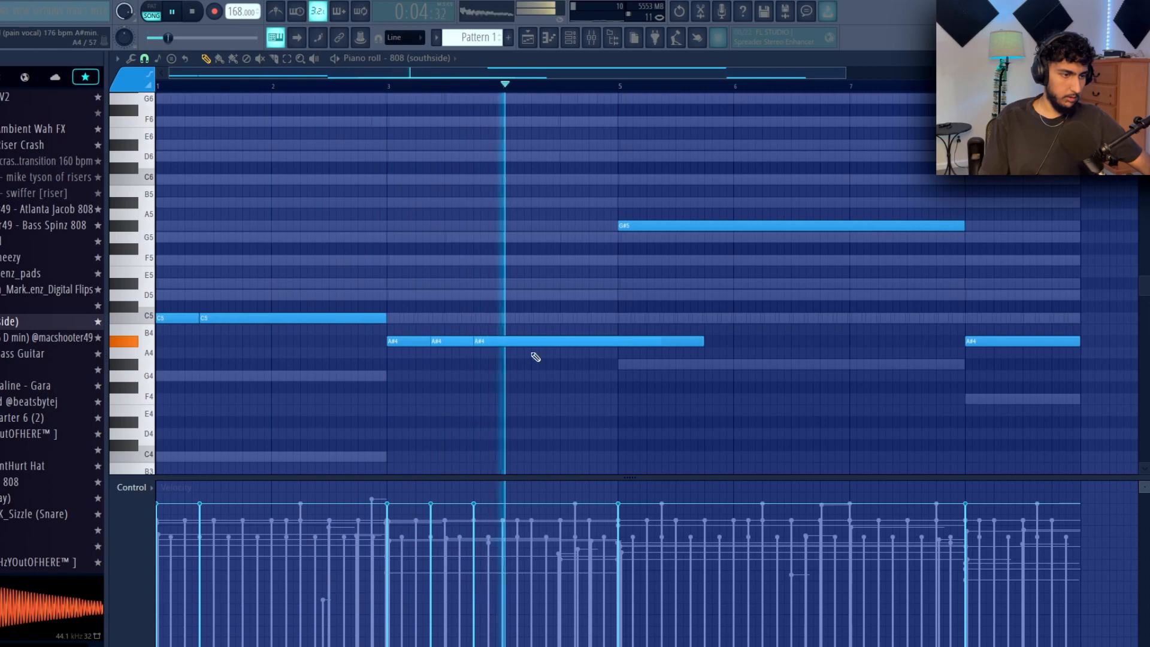
pyautogui.hotkey('ctrl', 'l')
# Add three repeated G#5 notes to the 808 between bar 6 and the start of bar 7, with no overlaps
pyautogui.moveTo(653, 224); pyautogui.dragTo(706, 222)
pyautogui.hotkey('ctrl', 'l')
pyautogui.moveTo(955, 273); pyautogui.dragTo(832, 223)
pyautogui.scroll(-3, 832, 223)
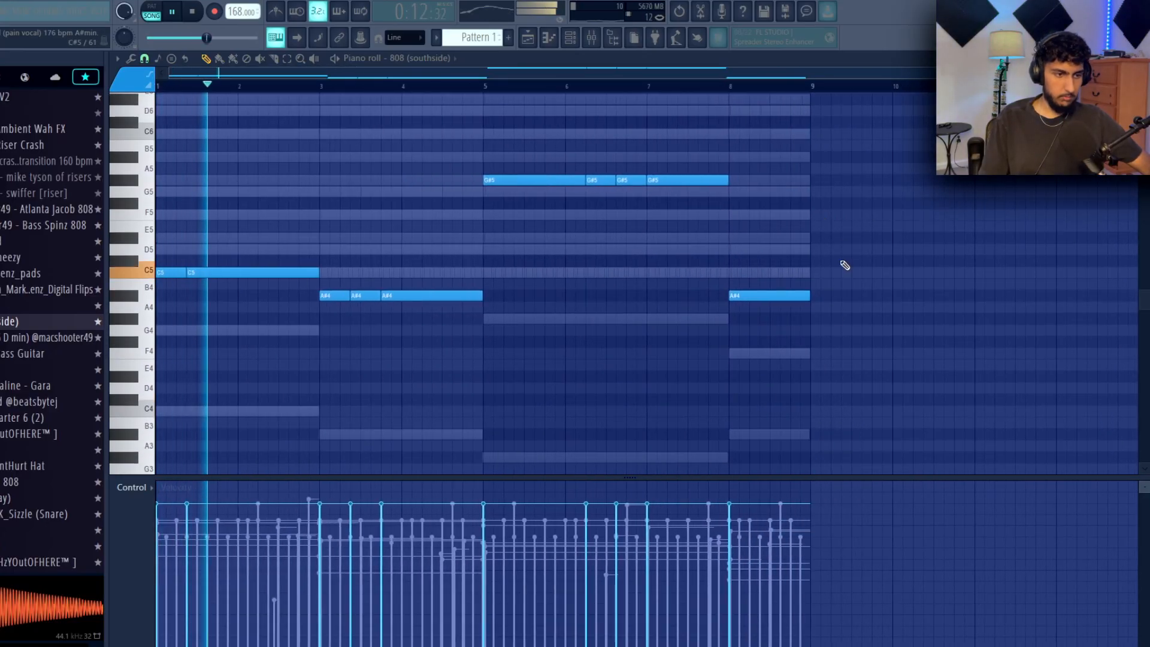
# Raise the velocity of all the 808 notes while listening, then clear the note selection
pyautogui.moveTo(867, 335); pyautogui.dragTo(282, 131)
pyautogui.scroll(2, 616, 231)
pyautogui.hotkey('ctrl', 'd')
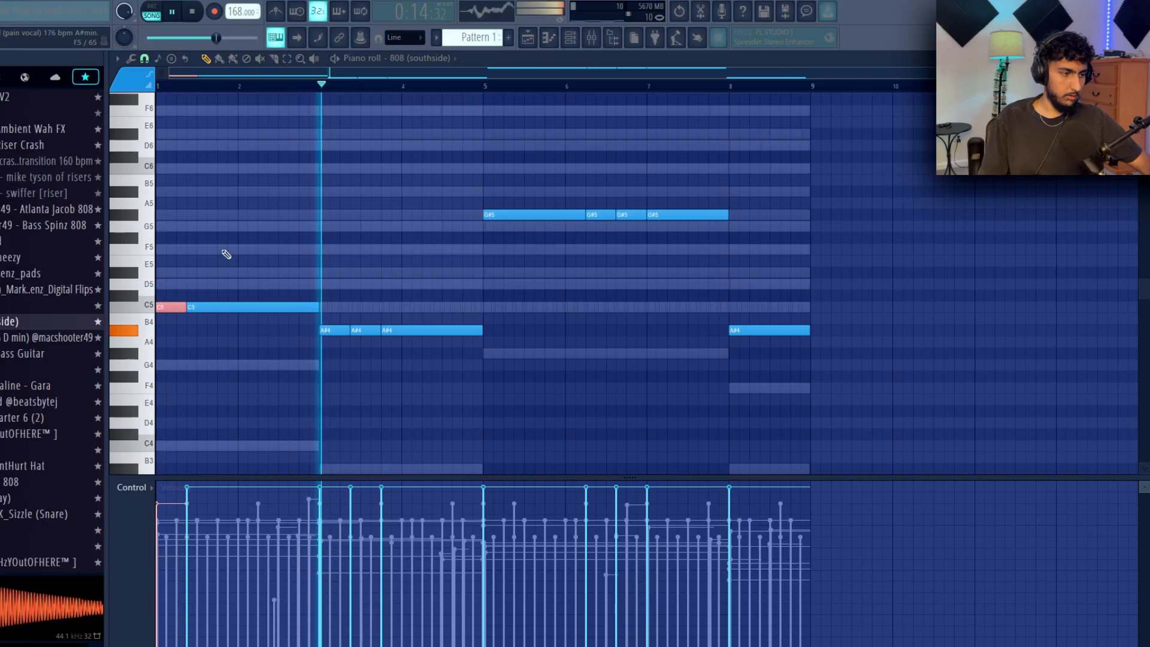
pyautogui.moveTo(923, 325); pyautogui.dragTo(309, 131)
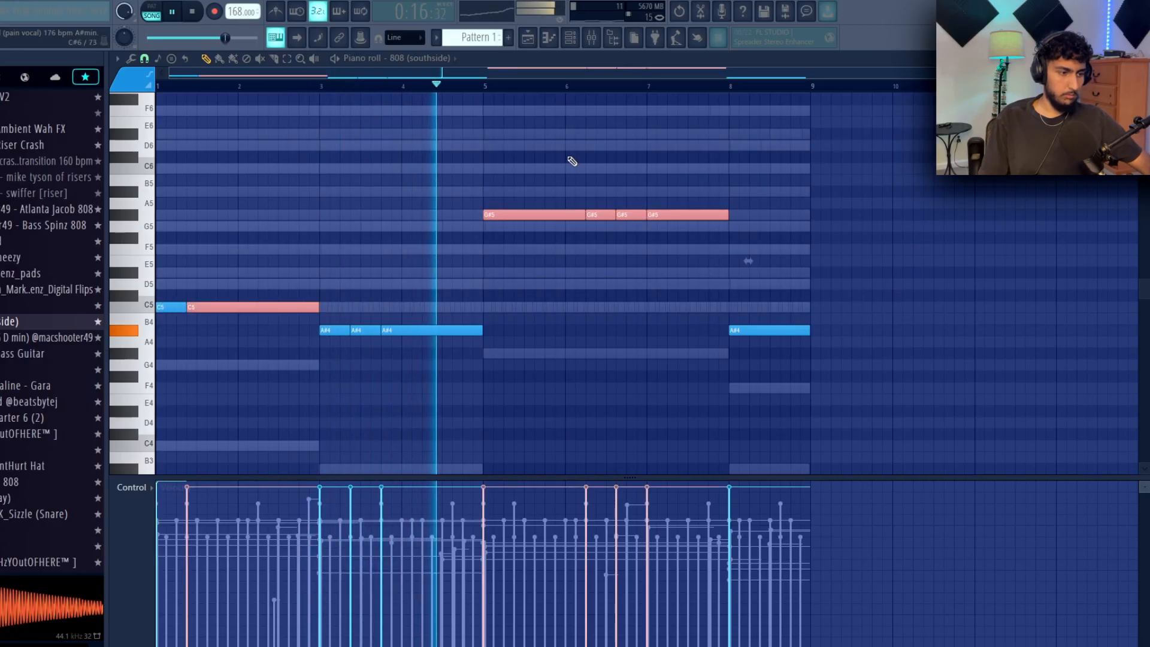
pyautogui.press('space')
pyautogui.hotkey('ctrl', 'd')
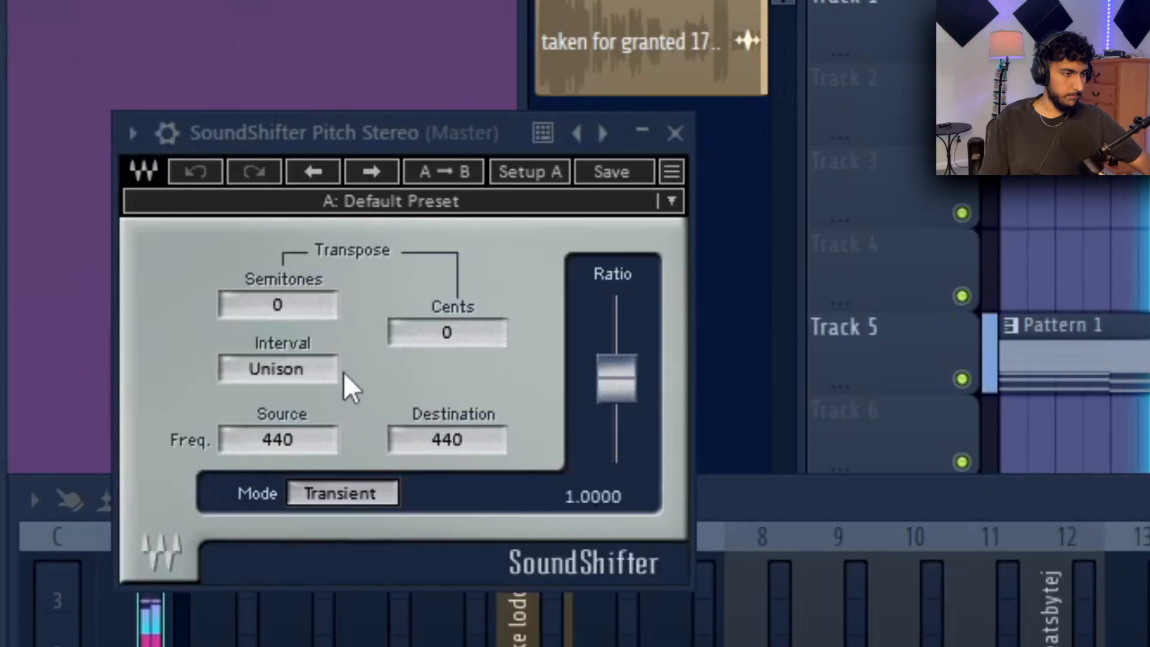
# Audition semitone transpositions, including 1 and 0, with SoundShifter Pitch Stereo on the master track
pyautogui.scroll(1, 296, 310)
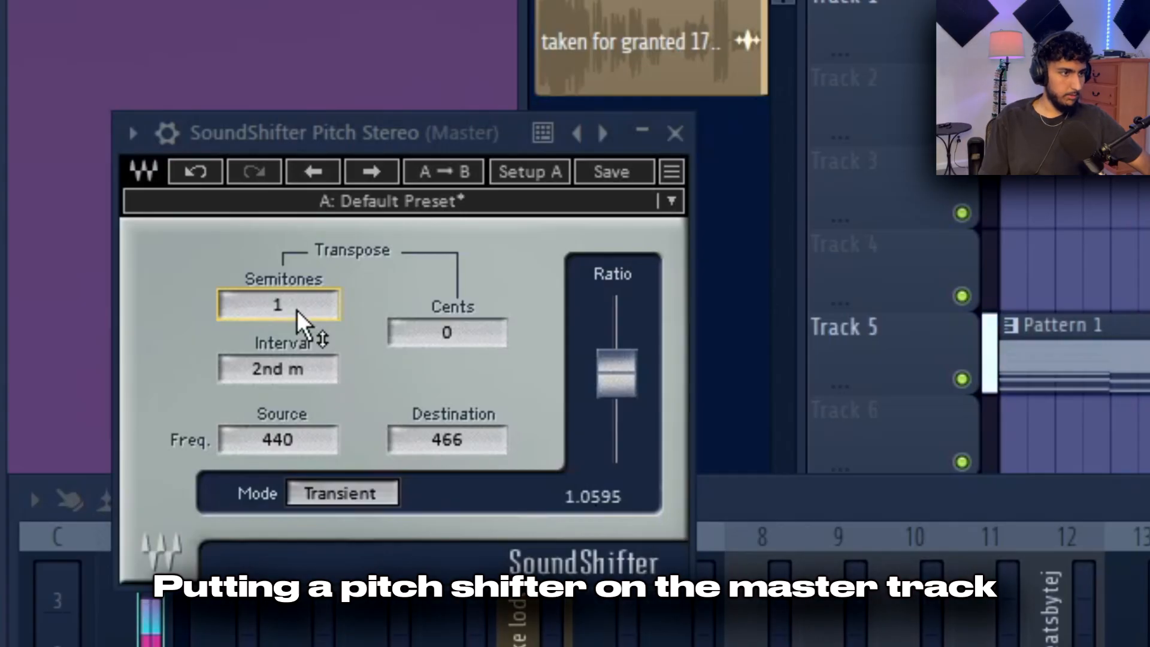
pyautogui.scroll(1, 297, 310)
pyautogui.scroll(-2, 296, 310)
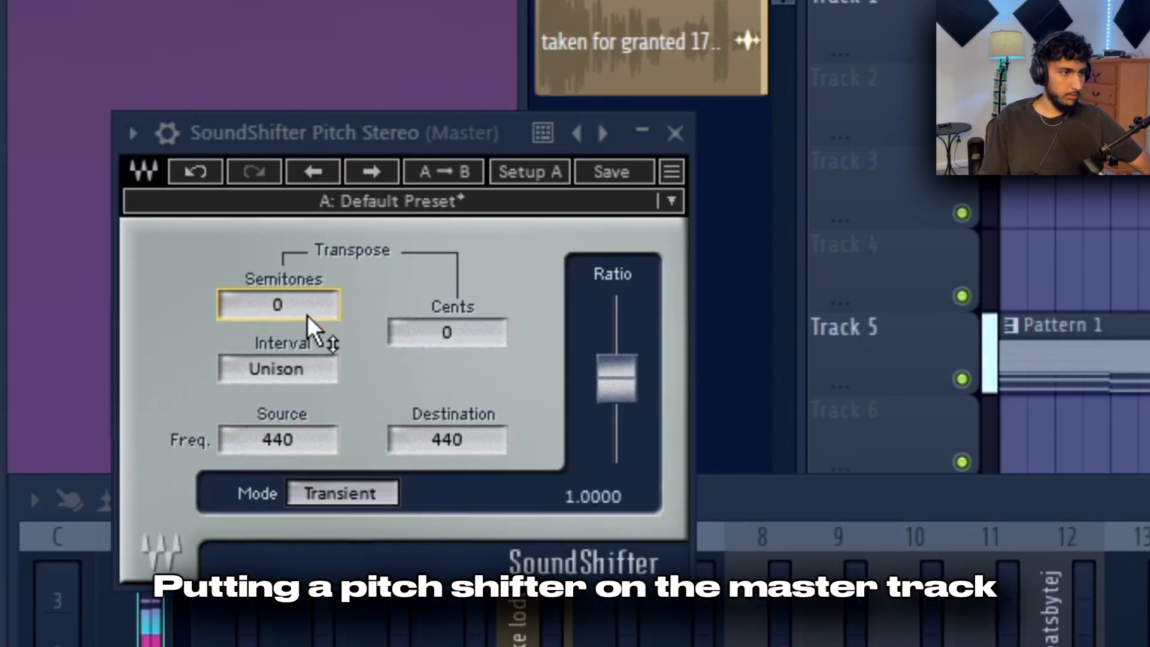
pyautogui.scroll(1, 308, 306)
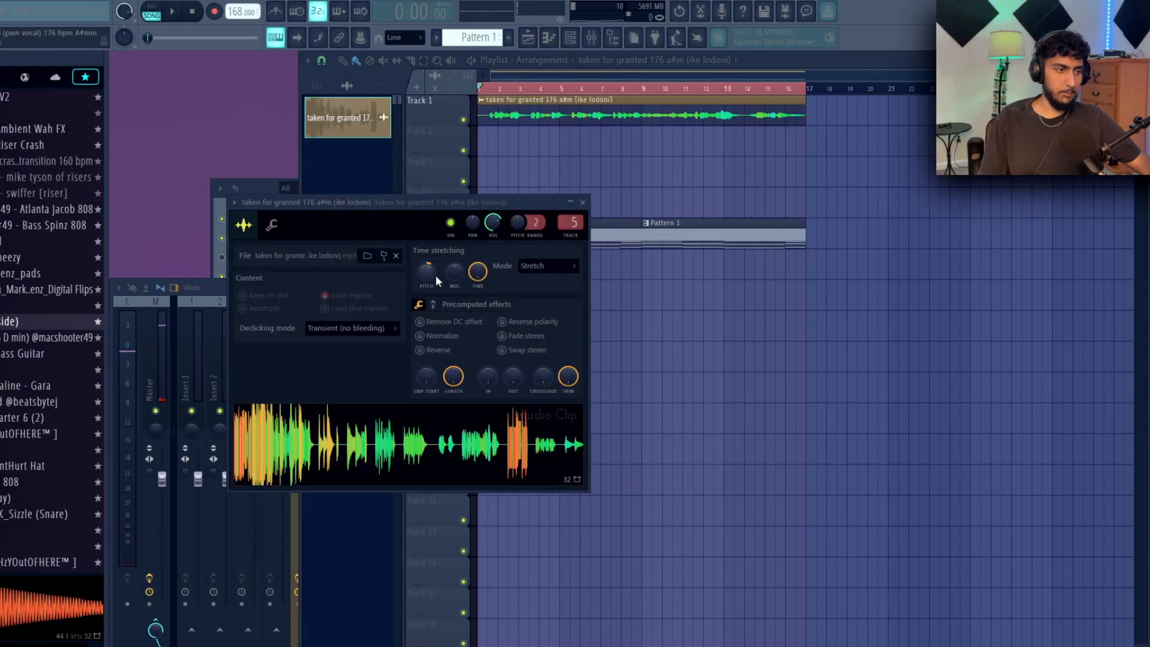
# Remove the Sampler channel from the channel rack and set Arcade's session key to C# min
pyautogui.rightClick(704, 272)
pyautogui.click(263, 204)
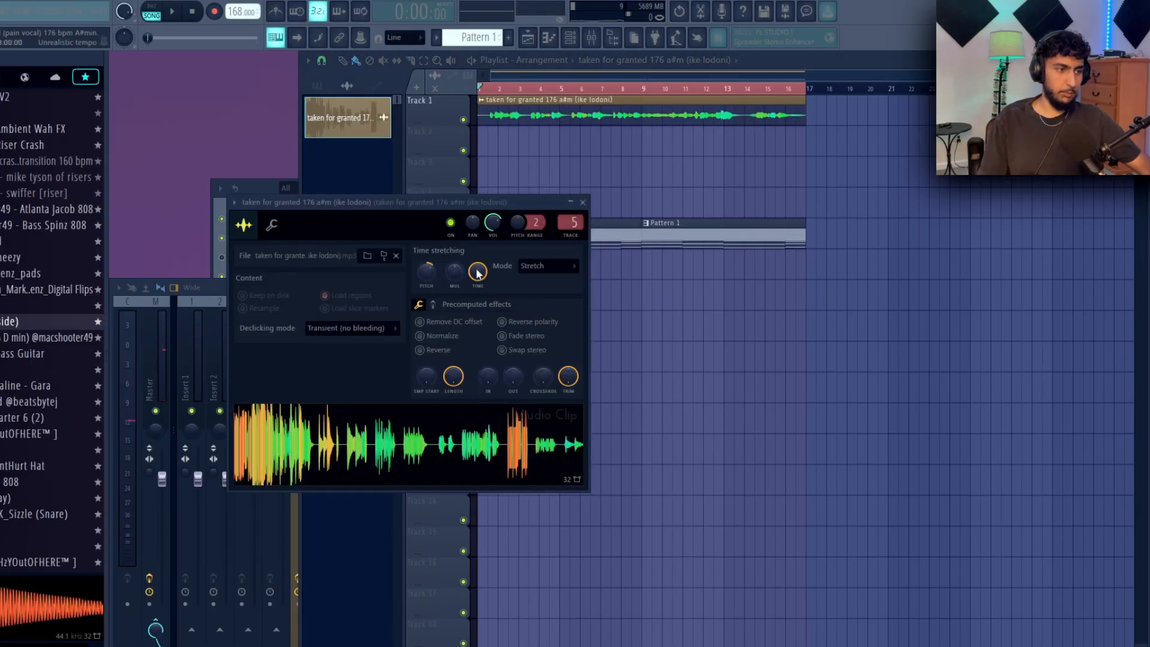
pyautogui.press('F6')
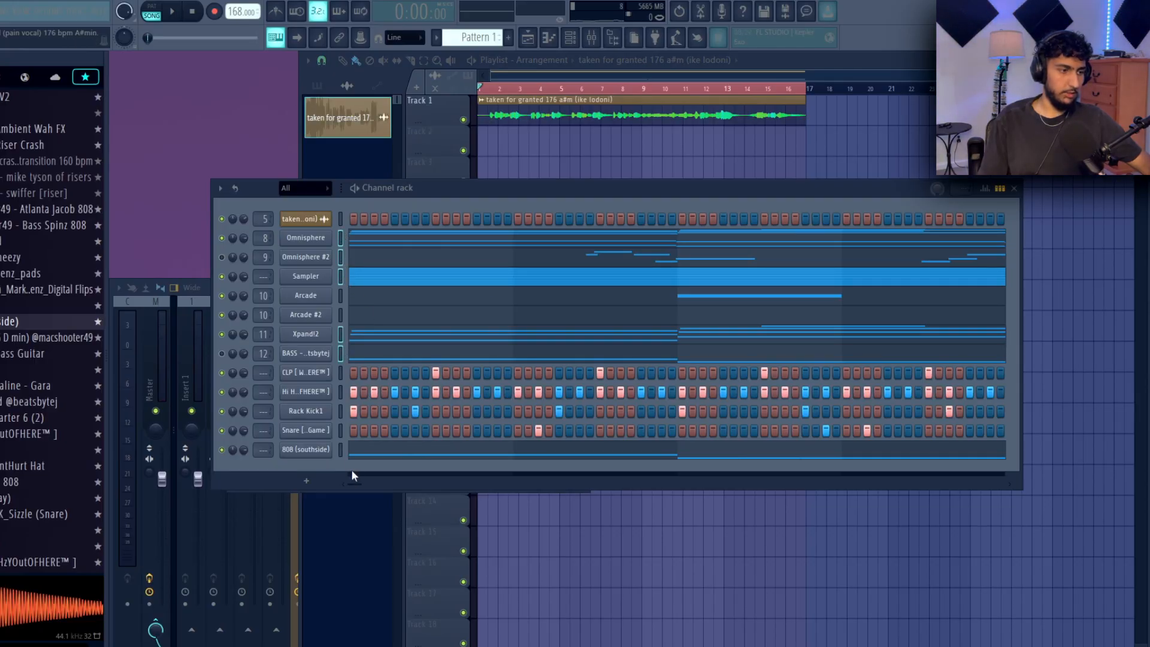
pyautogui.click(220, 188)
pyautogui.click(298, 358)
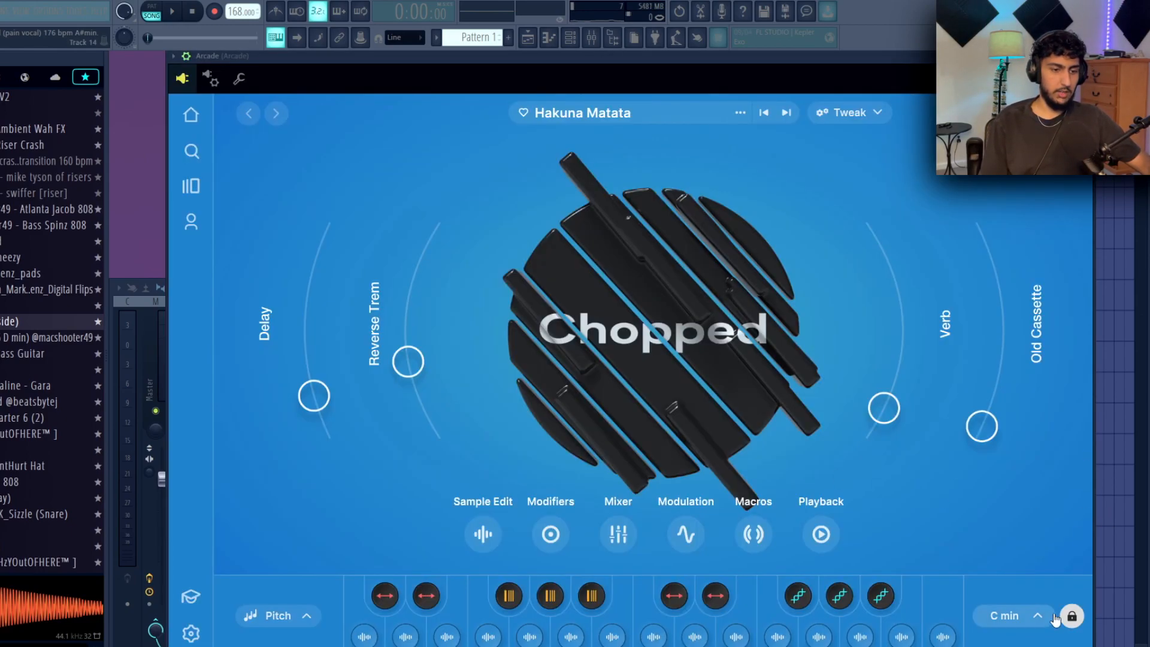
pyautogui.click(1012, 616)
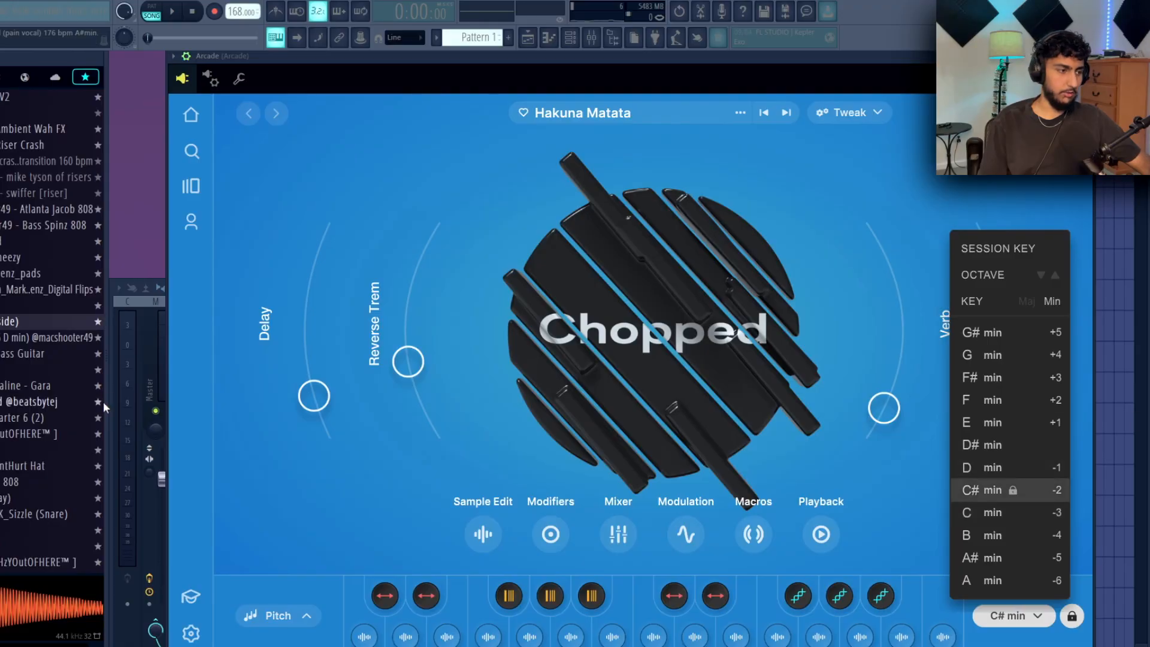
pyautogui.press('F6')
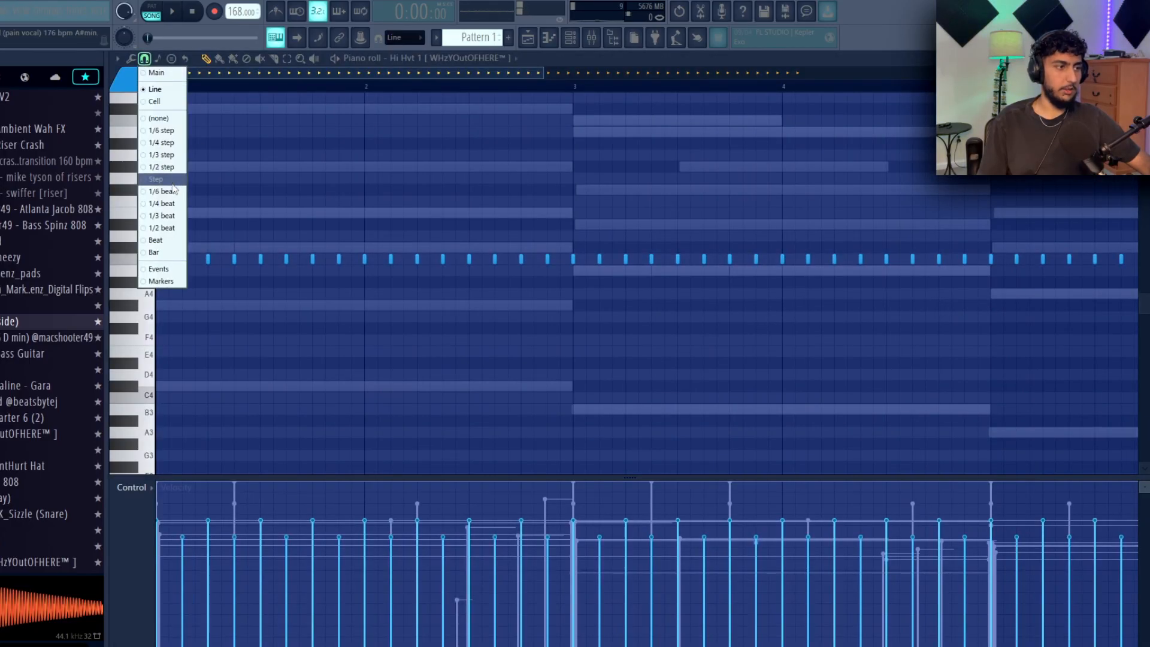
# Set the hi-hat piano roll's snap to 1/6 beat and paint a fast C5 roll over the last beat of bar 2
pyautogui.click(172, 191)
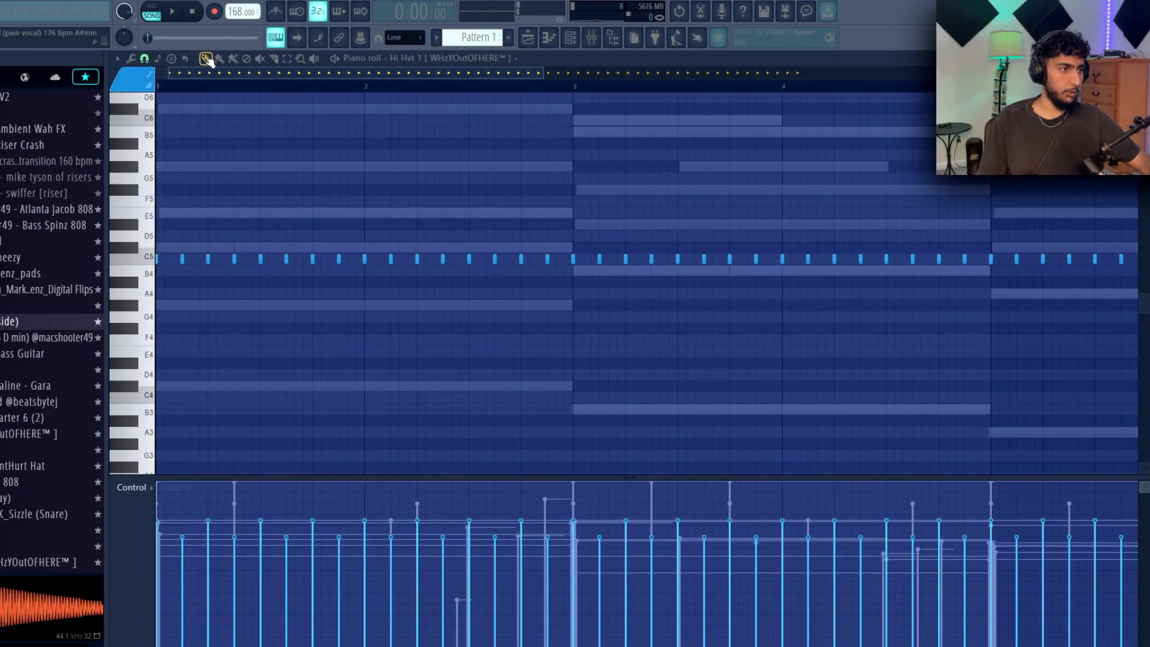
pyautogui.scroll(3, 505, 235)
pyautogui.hotkey('ctrl', 'z')
pyautogui.scroll(-3, 635, 353)
pyautogui.moveTo(639, 334); pyautogui.dragTo(701, 321)
pyautogui.scroll(1, 630, 307)
pyautogui.scroll(2, 634, 311)
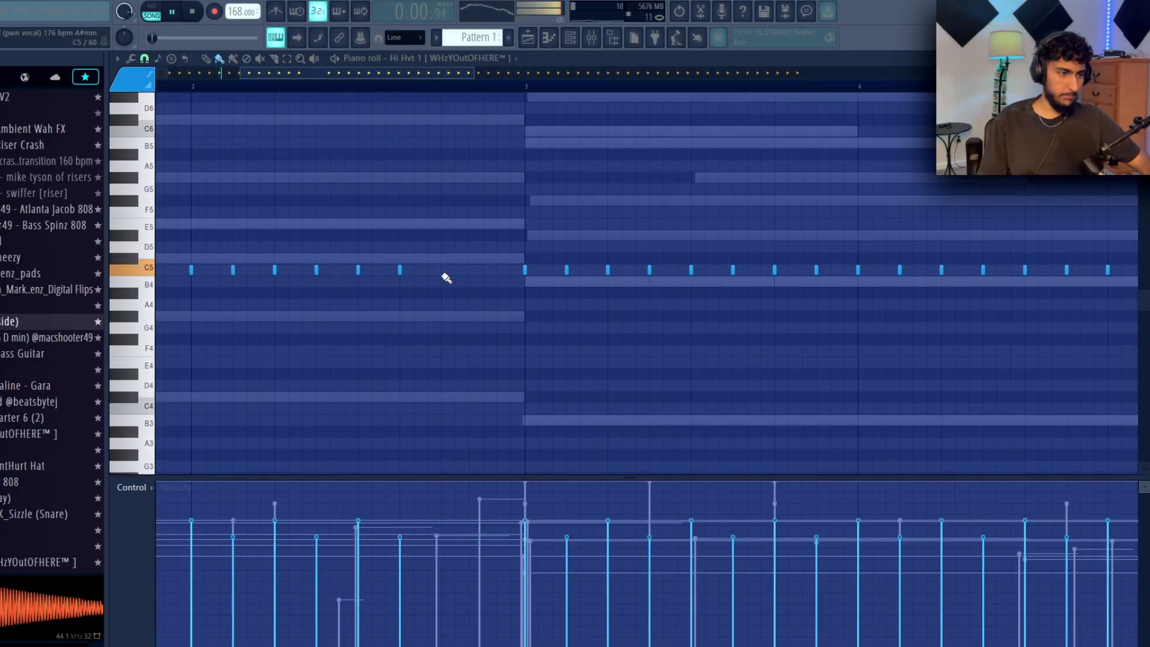
pyautogui.moveTo(499, 270); pyautogui.dragTo(515, 270)
pyautogui.keyDown('ctrl'); pyautogui.scroll(-3, 713, 326); pyautogui.keyUp('ctrl')
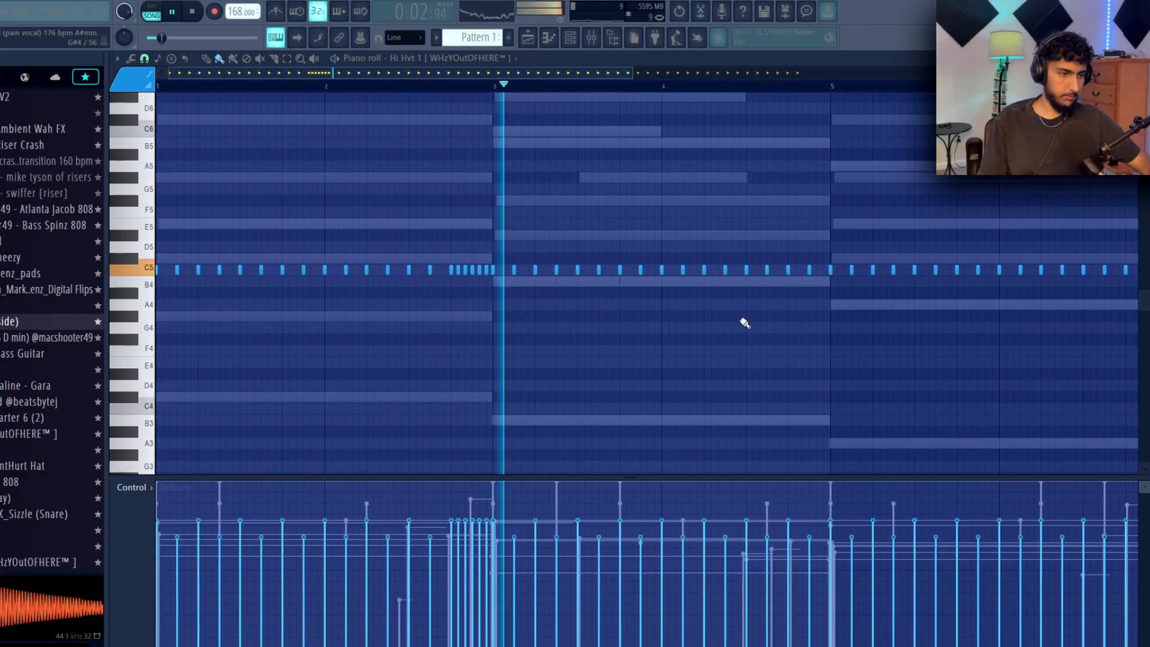
# Add short B4 hi-hat rolls in the second half of bar 4 during playback, with rising velocities in the main roll
pyautogui.moveTo(715, 326); pyautogui.dragTo(668, 334)
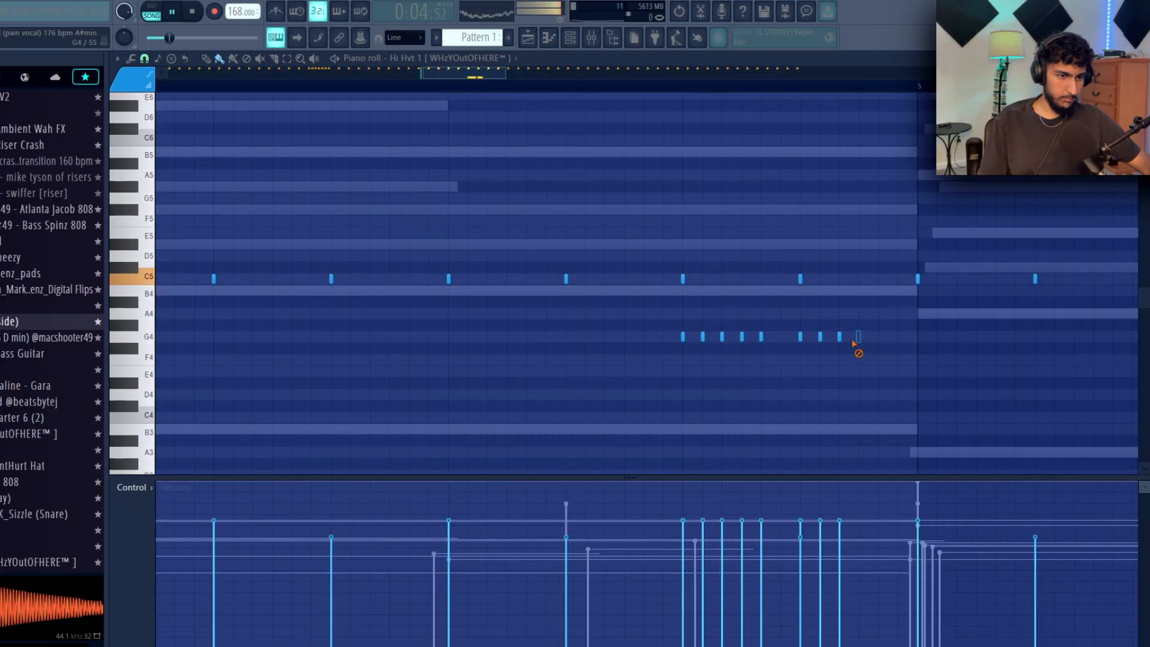
pyautogui.moveTo(670, 327)
pyautogui.mouseDown()
pyautogui.moveTo(856, 346)
pyautogui.moveTo(666, 324)
pyautogui.mouseUp()
pyautogui.scroll(-2, 839, 336)
pyautogui.press('space')
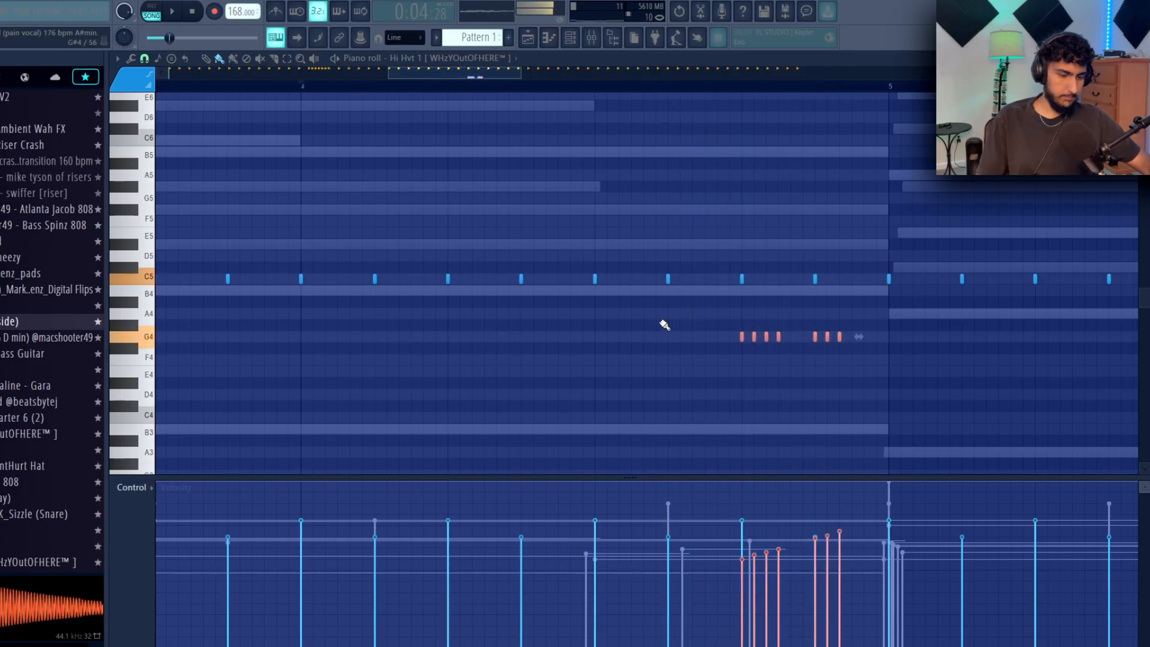
pyautogui.press('space')
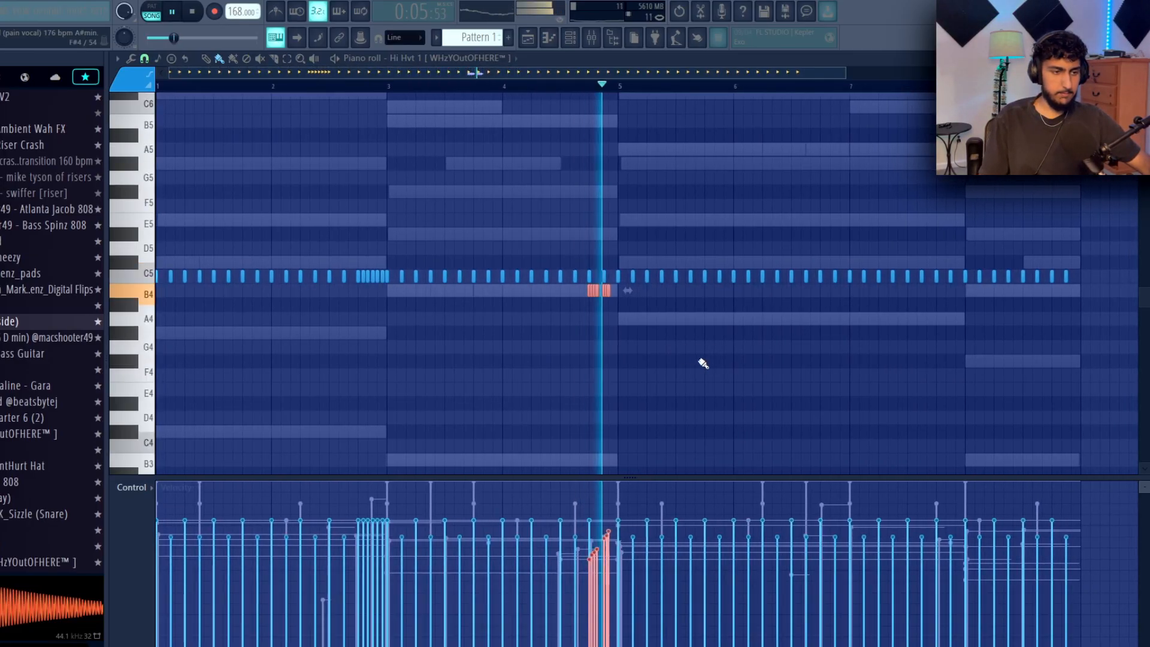
pyautogui.scroll(2, 637, 307)
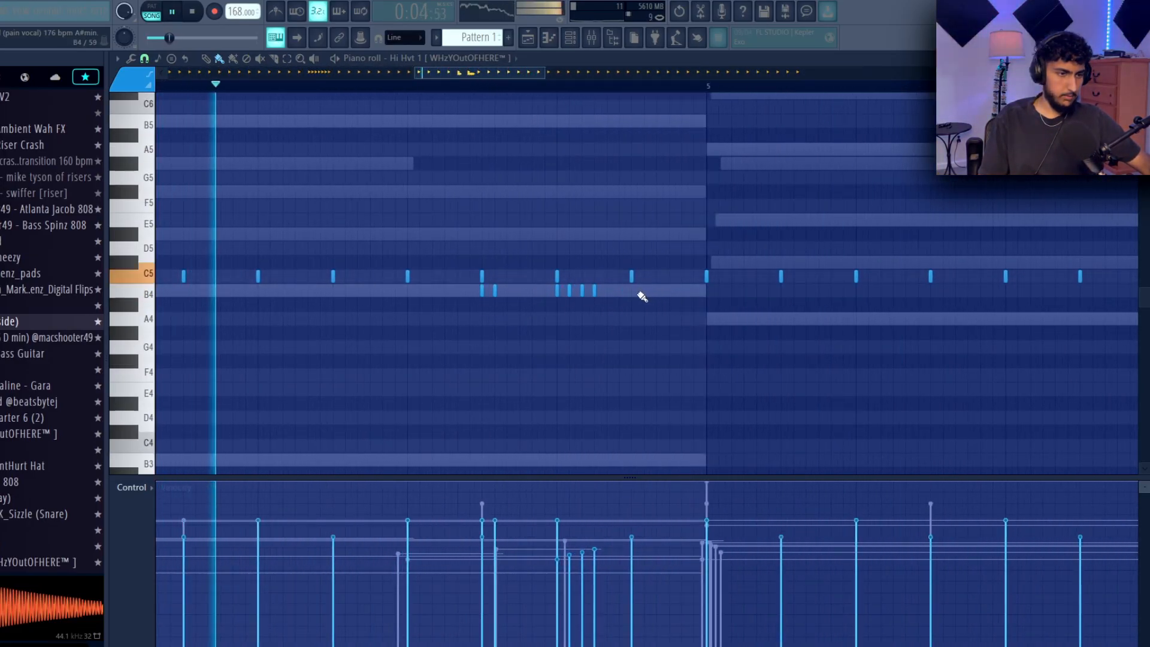
pyautogui.scroll(-4, 641, 295)
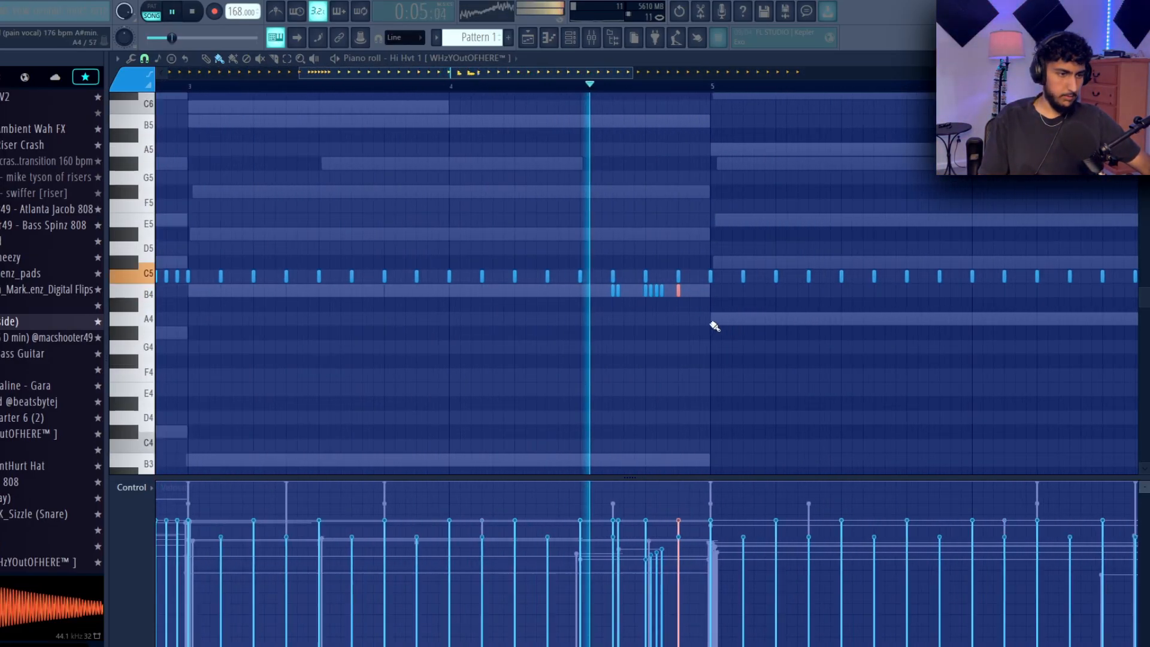
# Replace the hi-hats from bar 5 onward with a duplicate of the first four bars, using Main snap
pyautogui.scroll(-1, 851, 307)
pyautogui.moveTo(1108, 281); pyautogui.dragTo(595, 258)
pyautogui.press('Delete')
pyautogui.click(145, 58)
pyautogui.click(159, 73)
pyautogui.hotkey('ctrl', 'b')
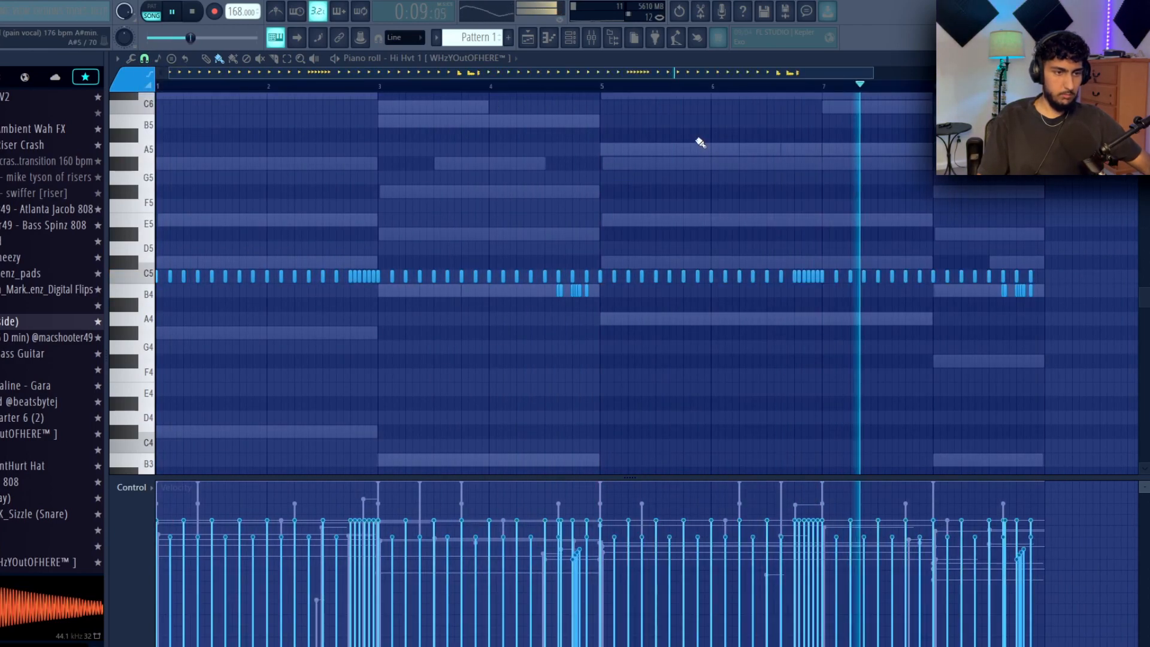
# Shorten the C5 hi-hat roll at the end of bar 6 by deleting its last two notes
pyautogui.moveTo(807, 203); pyautogui.dragTo(652, 224)
pyautogui.scroll(5, 652, 225)
pyautogui.rightClick(721, 389)
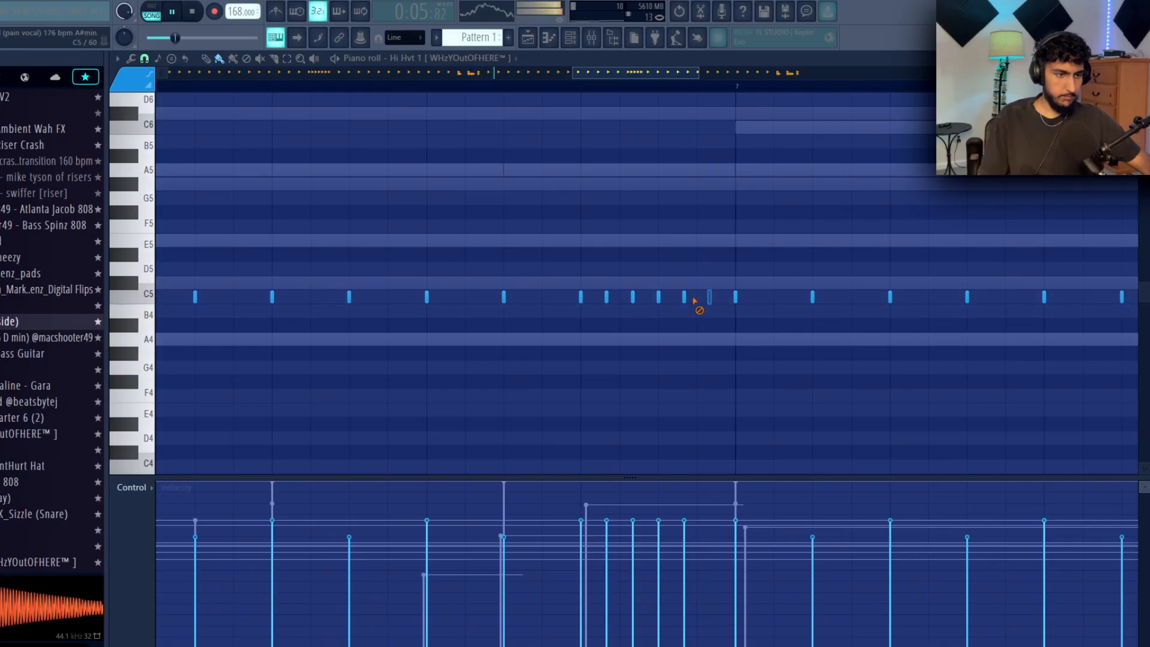
pyautogui.scroll(-3, 612, 251)
pyautogui.keyDown('ctrl'); pyautogui.click(611, 299); pyautogui.keyUp('ctrl')
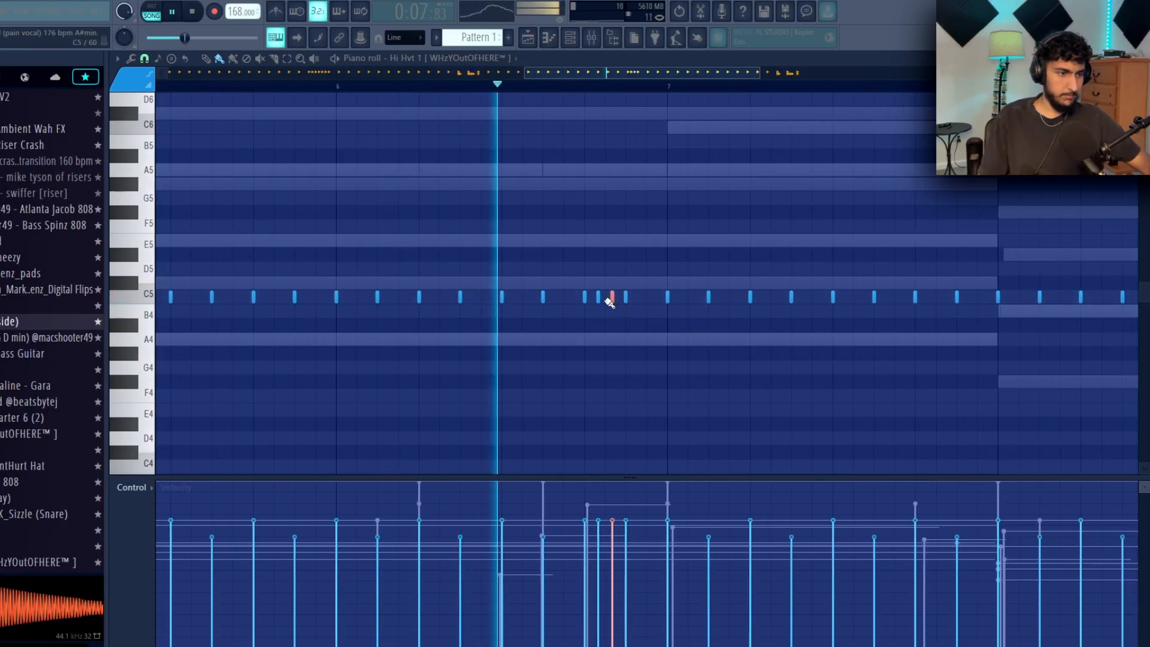
pyautogui.scroll(-4, 673, 355)
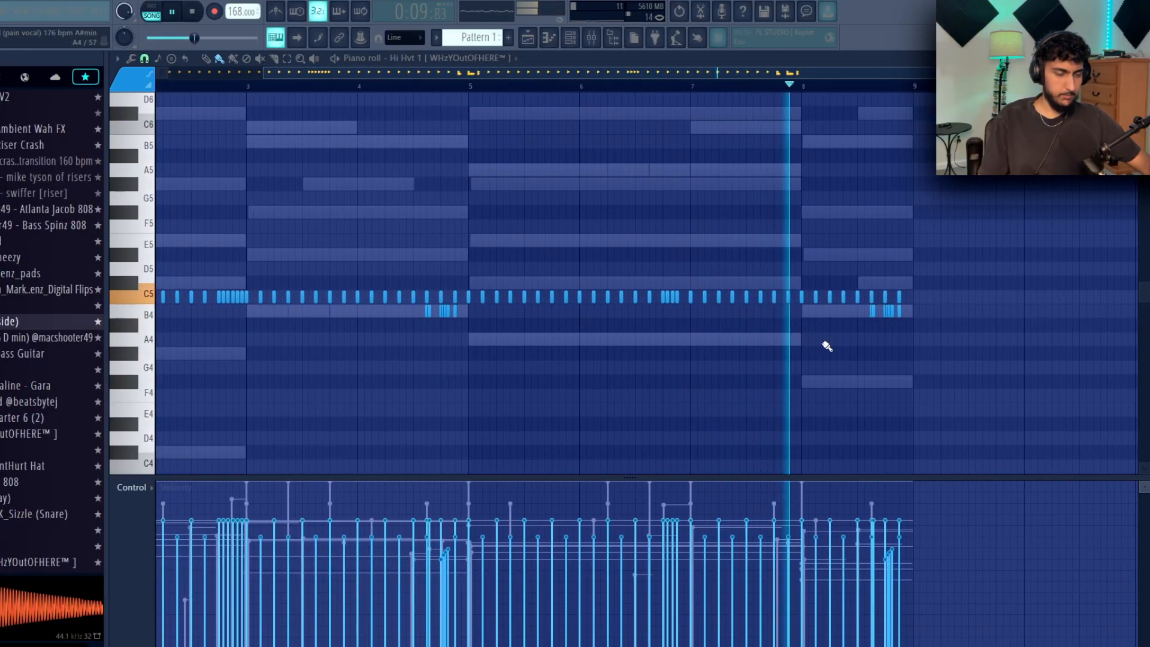
# Thin the hi-hat roll at the end of bar 8 and pitch its notes down to A4 and F#4
pyautogui.scroll(3, 931, 329)
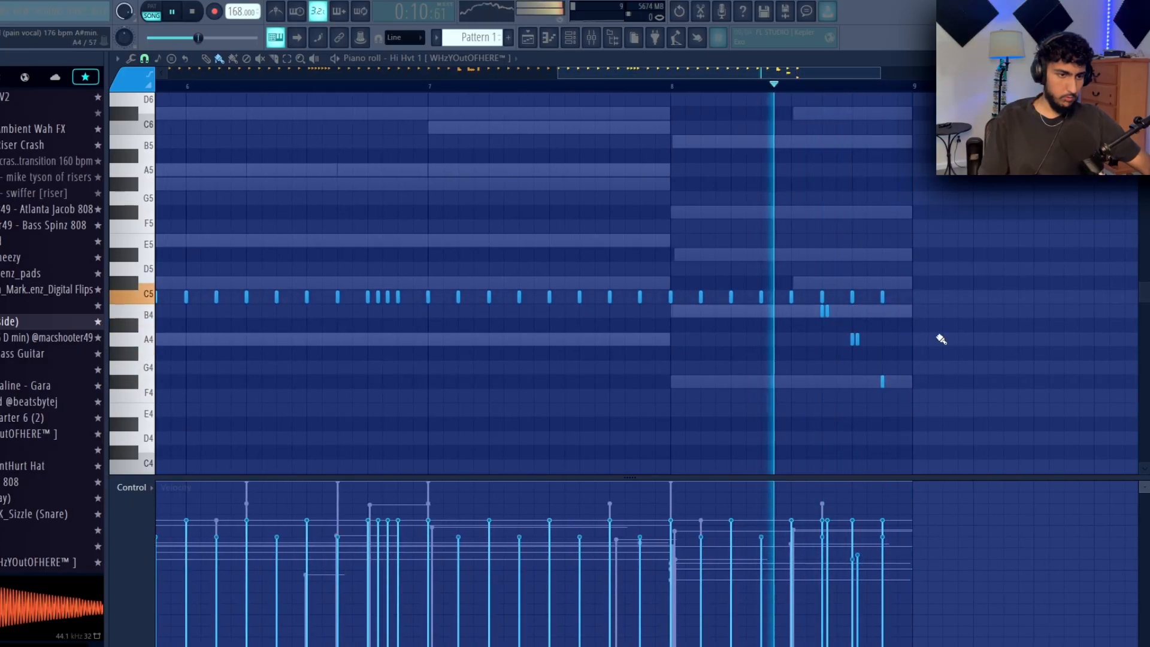
pyautogui.scroll(-3, 944, 328)
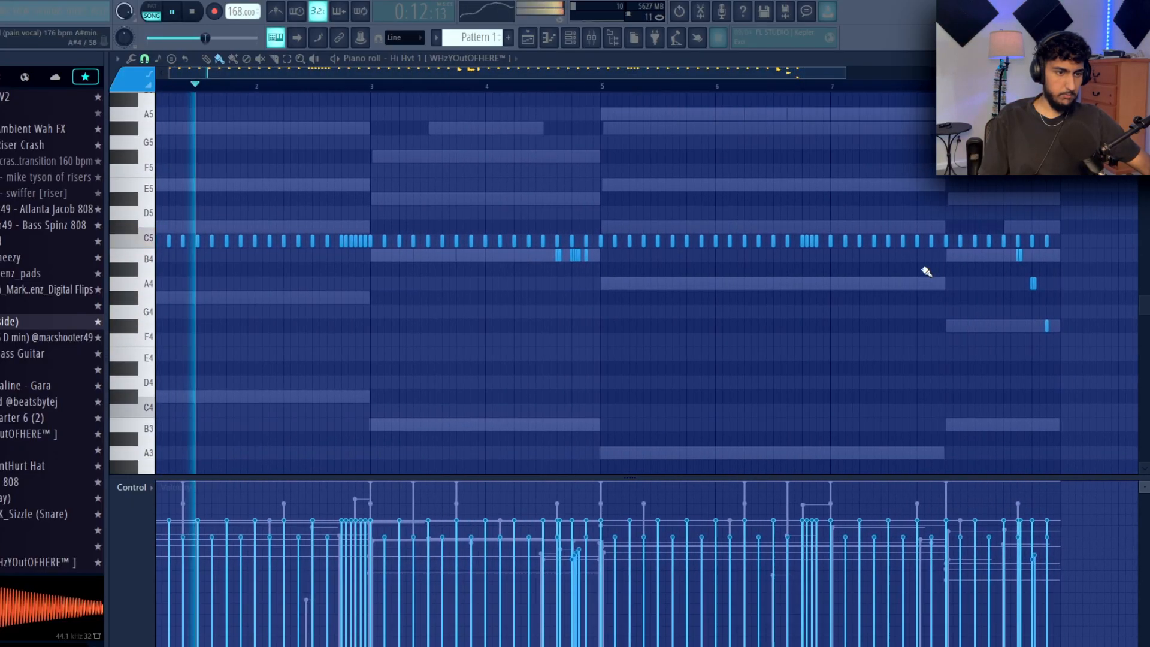
pyautogui.scroll(-1, 855, 148)
pyautogui.click(144, 58)
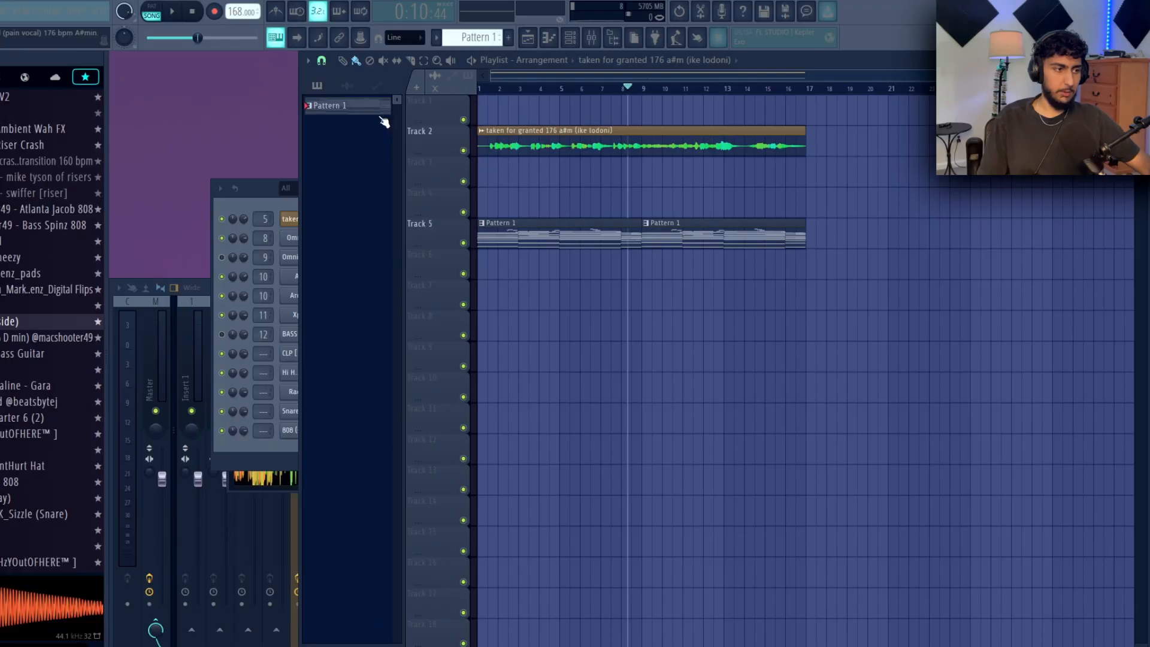
# Unmute the Omnisphere #2 and bass guitar channels, then split Pattern 1 by channel
pyautogui.click(222, 257)
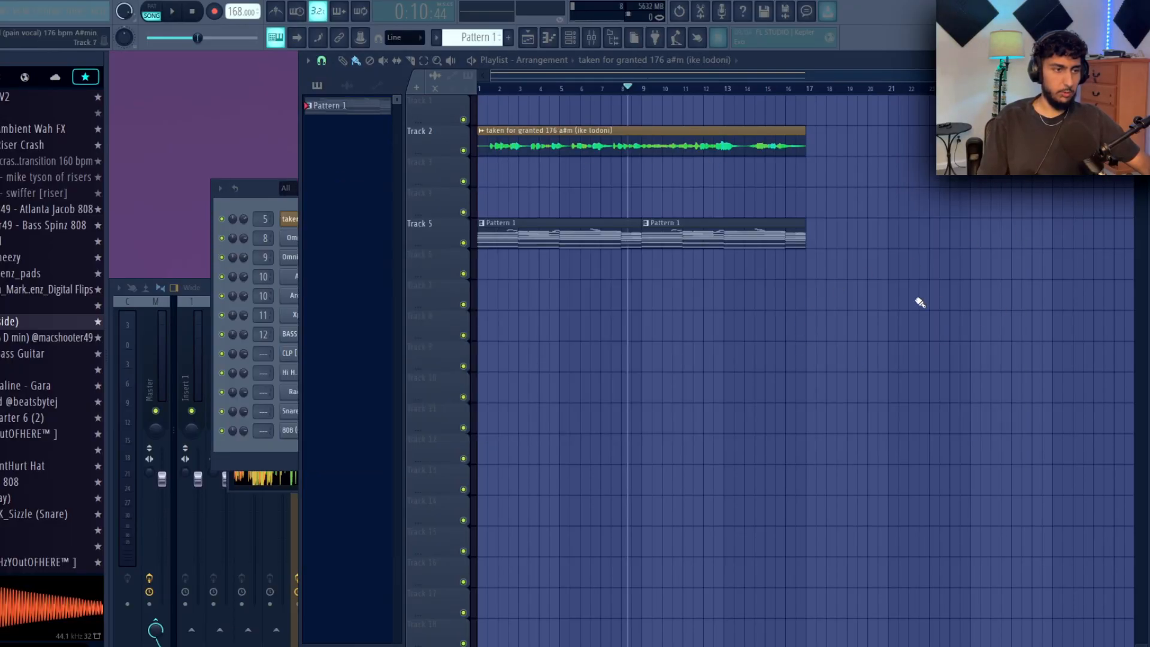
pyautogui.rightClick(353, 114)
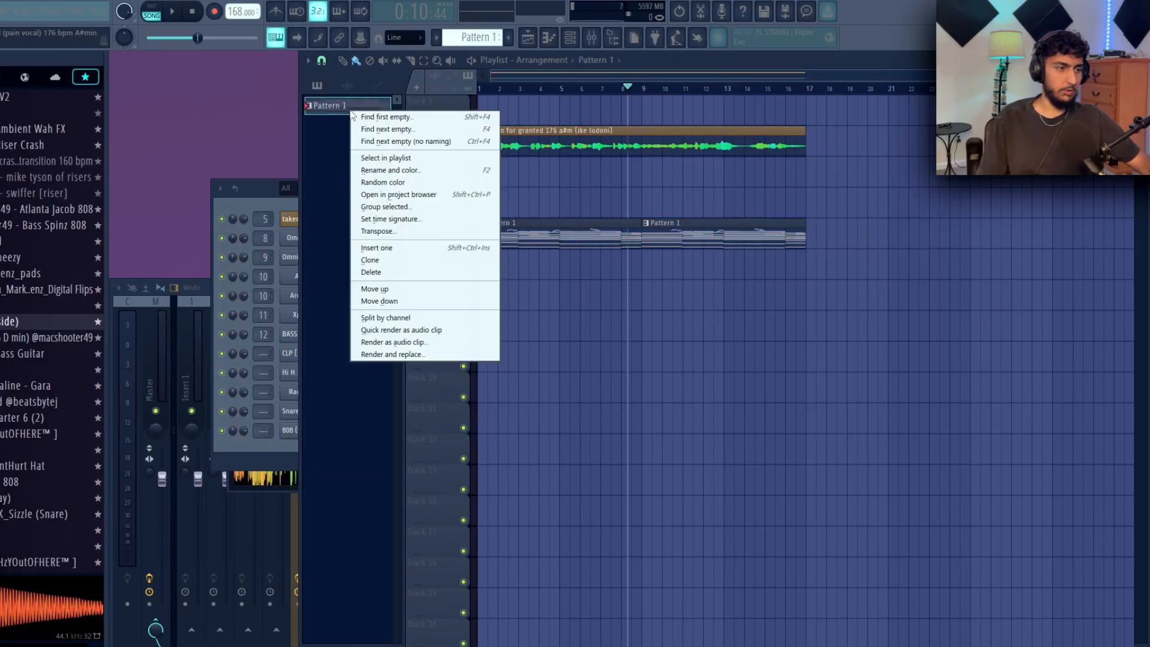
pyautogui.click(395, 319)
# Place all the split channel patterns on separate playlist tracks and duplicate them to fill bars 1 to 16
pyautogui.click(365, 305)
pyautogui.keyDown('shift'); pyautogui.click(358, 107); pyautogui.keyUp('shift')
pyautogui.moveTo(359, 125); pyautogui.dragTo(649, 284)
pyautogui.moveTo(727, 279); pyautogui.dragTo(572, 280)
pyautogui.hotkey('ctrl', 'b')
pyautogui.moveTo(862, 228); pyautogui.dragTo(569, 242)
pyautogui.rightClick(960, 248)
# Delete the original Pattern 1 clips and move the split clips up so that Omnisphere starts on Track 4
pyautogui.moveTo(817, 241); pyautogui.dragTo(569, 231)
pyautogui.press('Delete')
pyautogui.moveTo(838, 575); pyautogui.dragTo(497, 263)
pyautogui.moveTo(500, 252); pyautogui.dragTo(500, 167)
pyautogui.rightClick(844, 206)
pyautogui.scroll(1, 905, 340)
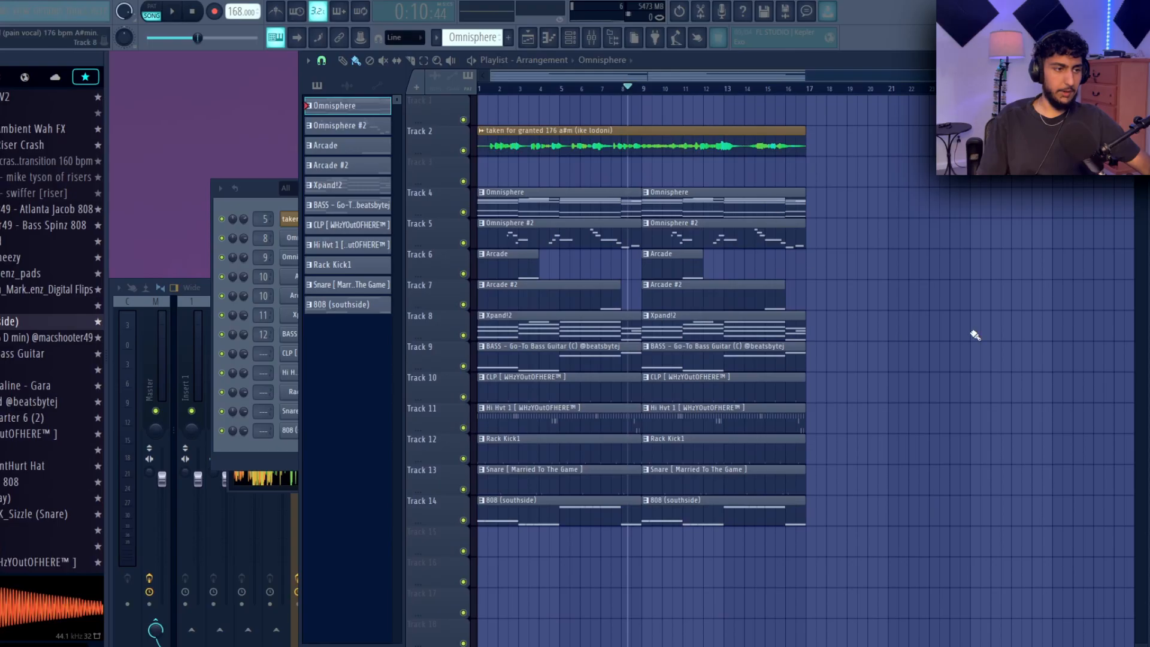
# Solo the Omnisphere and Omnisphere #2 tracks in turn and listen to them
pyautogui.rightClick(463, 213)
pyautogui.press('space')
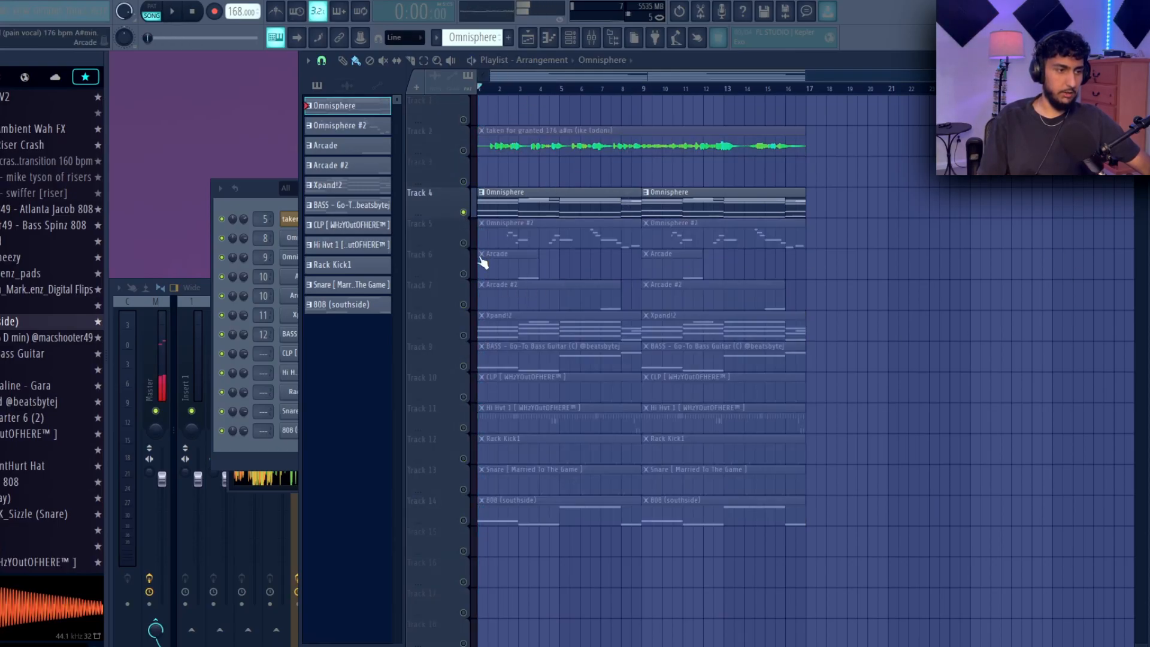
pyautogui.rightClick(463, 243)
pyautogui.press('space')
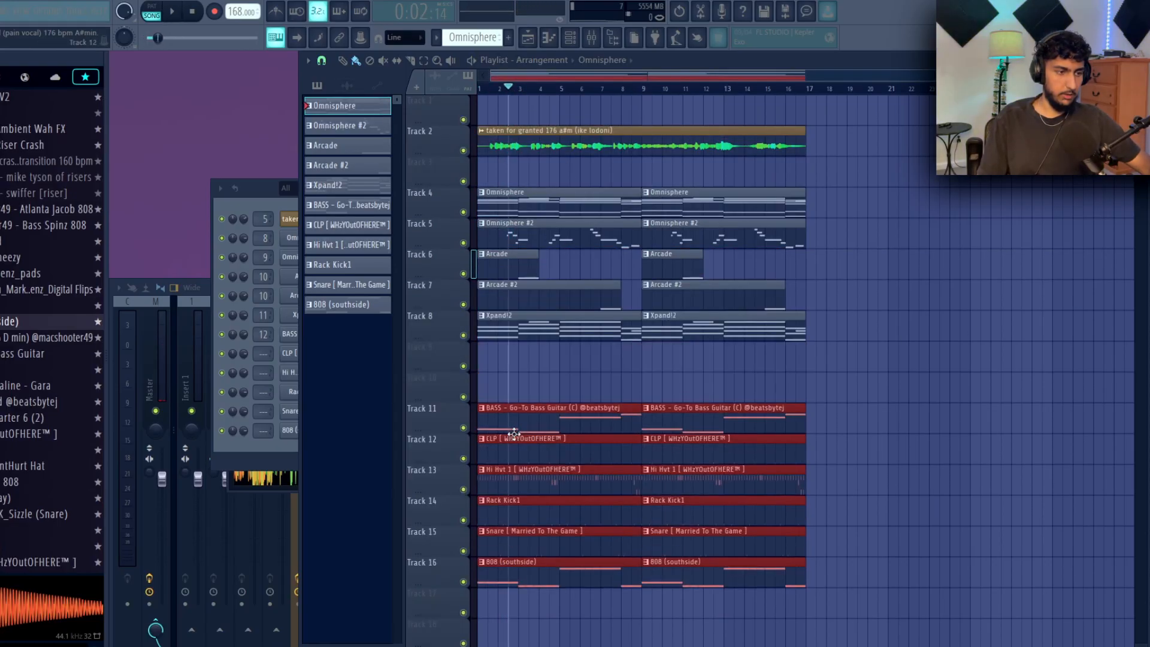
# Move the two bass guitar clips up to Track 9 beneath the melodic layers, leaving the drum clips on Tracks 12 to 16
pyautogui.click(785, 438)
pyautogui.moveTo(558, 400); pyautogui.dragTo(528, 349)
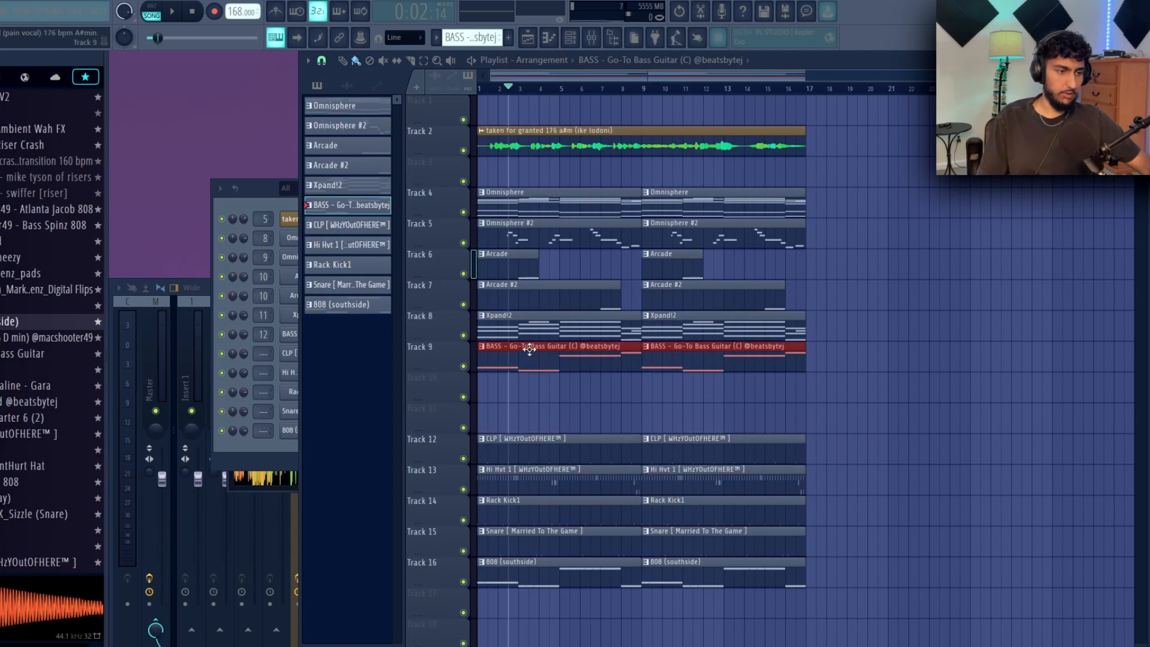
pyautogui.moveTo(875, 596); pyautogui.dragTo(449, 446)
pyautogui.moveTo(829, 360); pyautogui.dragTo(397, 198)
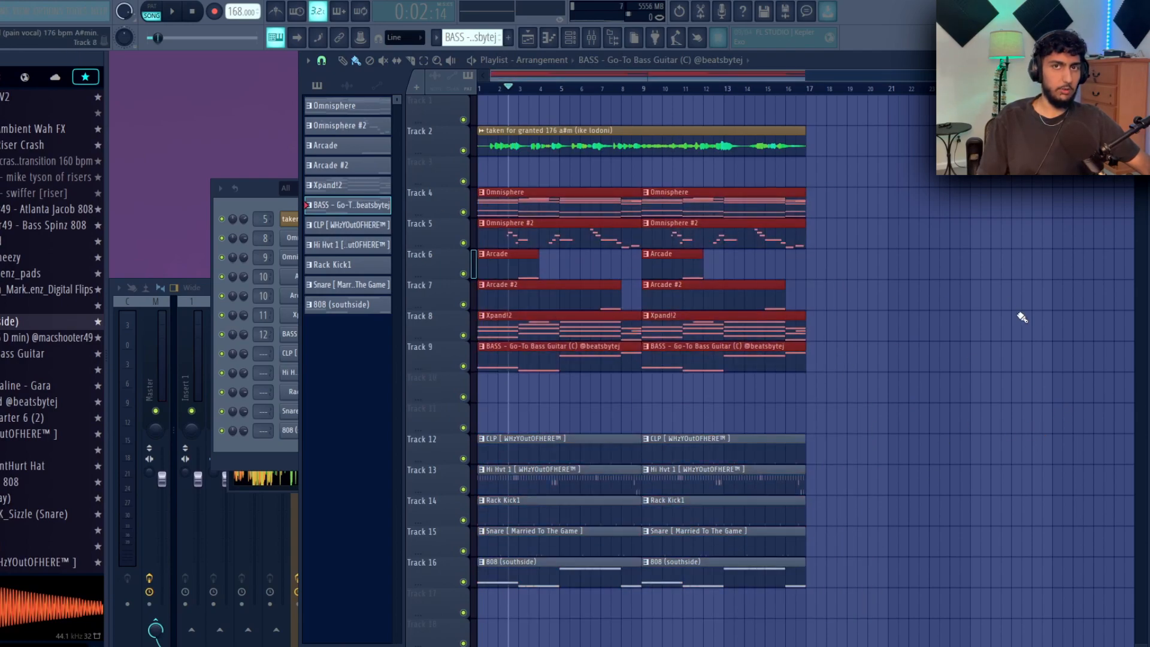
pyautogui.click(1005, 319)
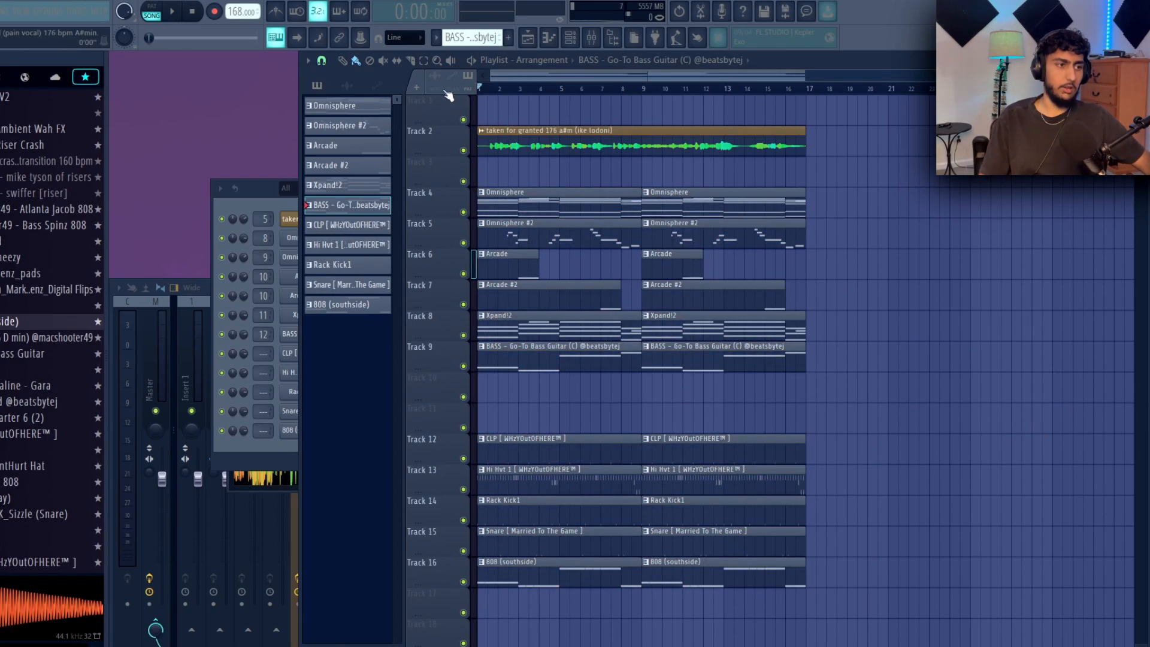
# Clear Xpand!2 and the drums from the first eight bars and the bass from the last eight, moving the drums to Tracks 11 to 15
pyautogui.scroll(-2, 911, 243)
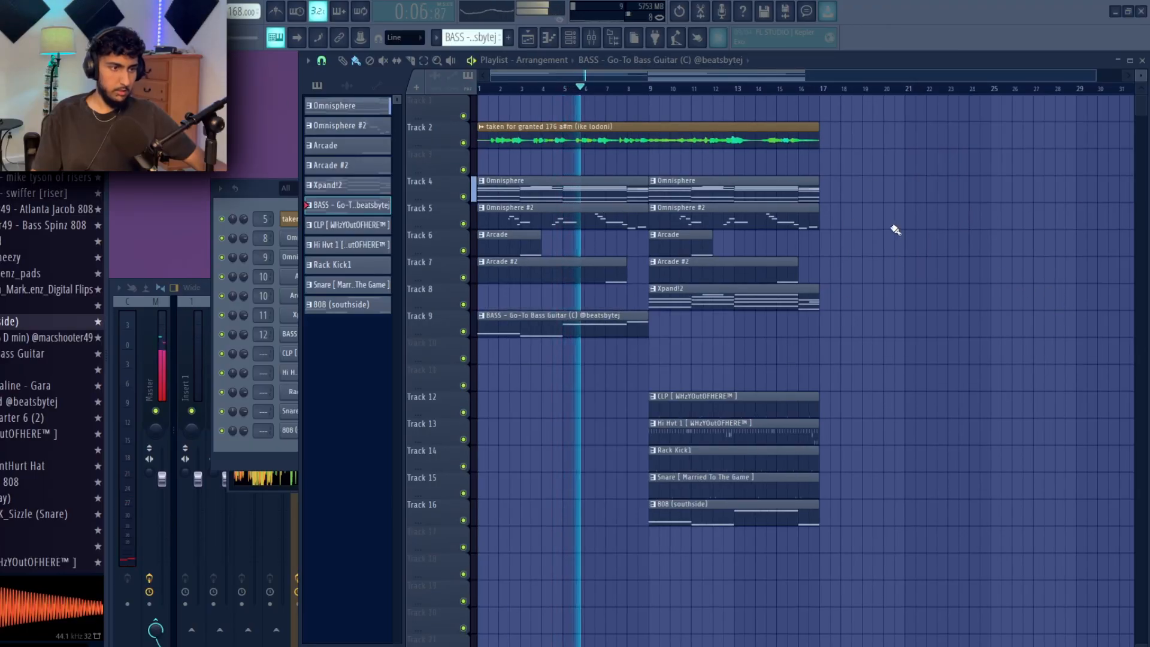
pyautogui.scroll(1, 905, 238)
pyautogui.moveTo(847, 552); pyautogui.dragTo(719, 407)
pyautogui.moveTo(726, 395); pyautogui.dragTo(731, 365)
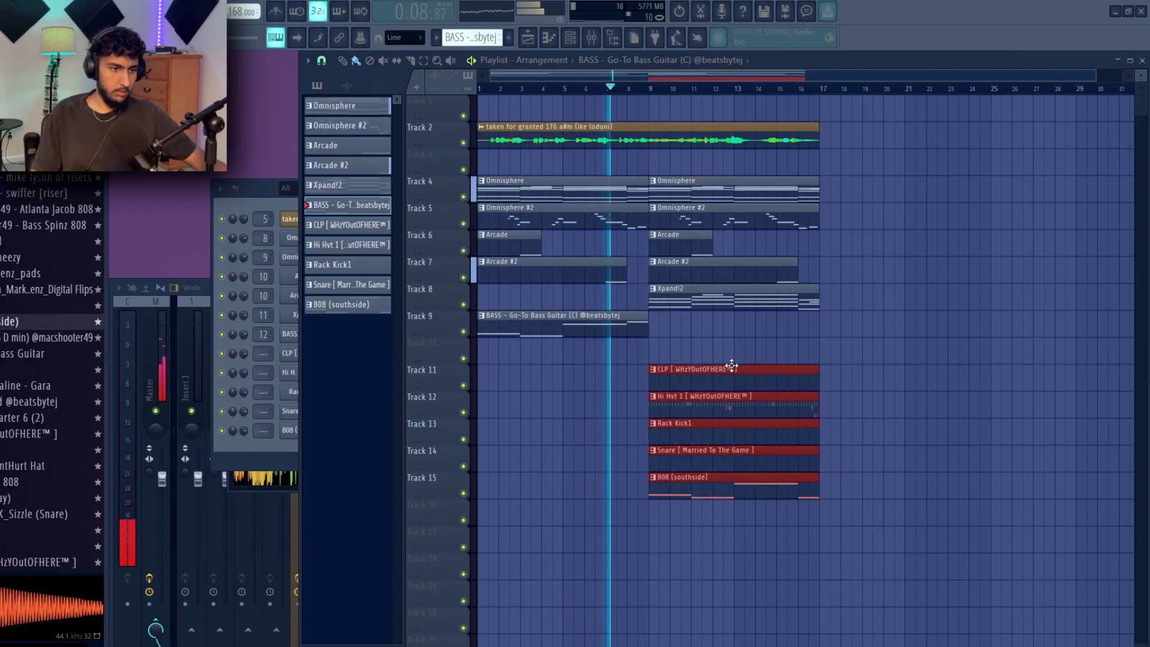
pyautogui.keyDown('ctrl'); pyautogui.click(1029, 383); pyautogui.keyUp('ctrl')
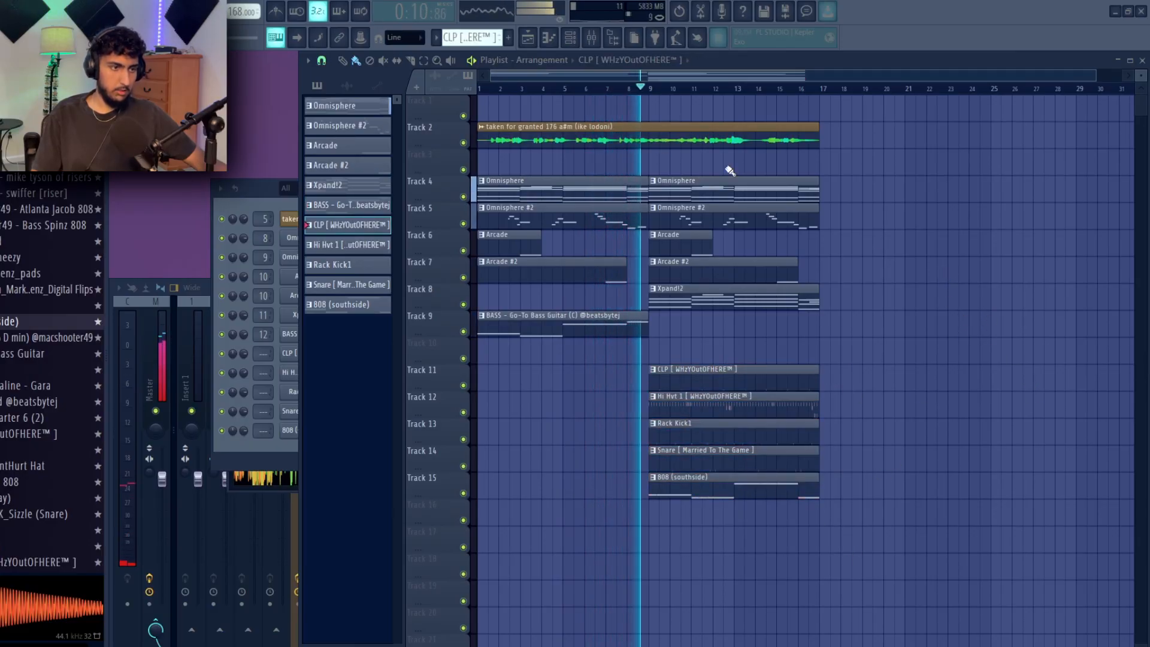
pyautogui.scroll(-1, 919, 334)
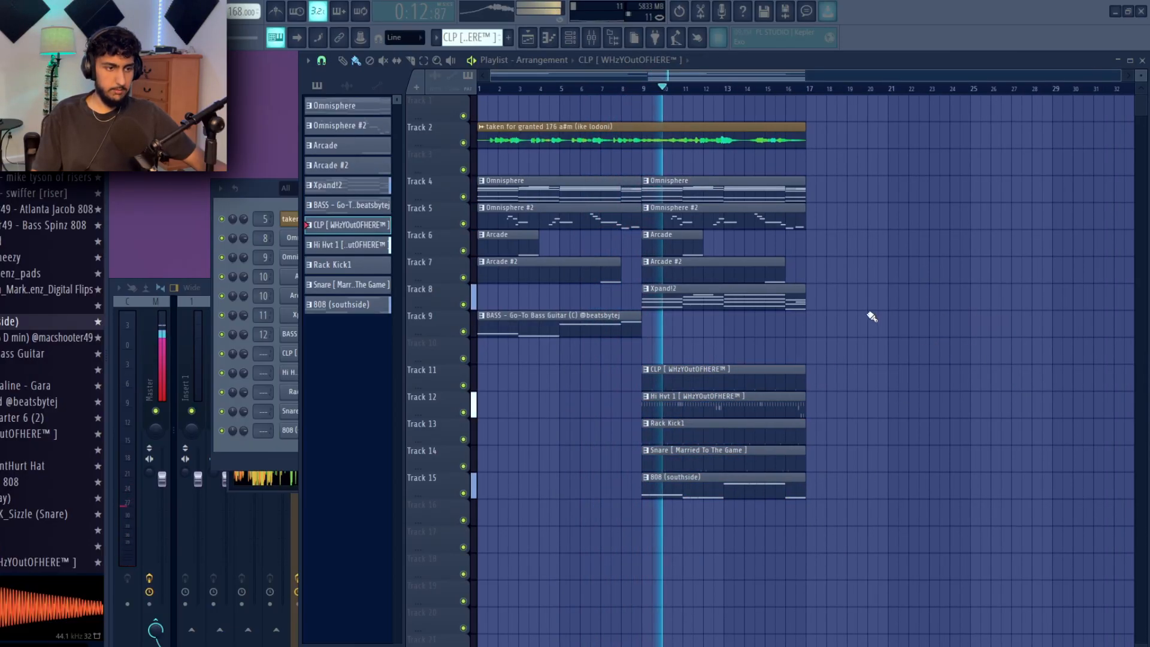
# Duplicate the clips of the bars 9 to 16 section into the bars that follow it in the playlist
pyautogui.moveTo(826, 523); pyautogui.dragTo(680, 132)
pyautogui.hotkey('ctrl', 'b')
pyautogui.rightClick(996, 202)
pyautogui.moveTo(783, 498)
pyautogui.mouseDown()
pyautogui.moveTo(696, 182)
pyautogui.moveTo(865, 191)
pyautogui.mouseUp()
pyautogui.keyDown('ctrl'); pyautogui.click(994, 228); pyautogui.keyUp('ctrl')
pyautogui.moveTo(994, 237); pyautogui.dragTo(1023, 269)
# In the 808 piano roll, listen from bar 5 and add a repeated A5 note late in bar 5
pyautogui.doubleClick(703, 483)
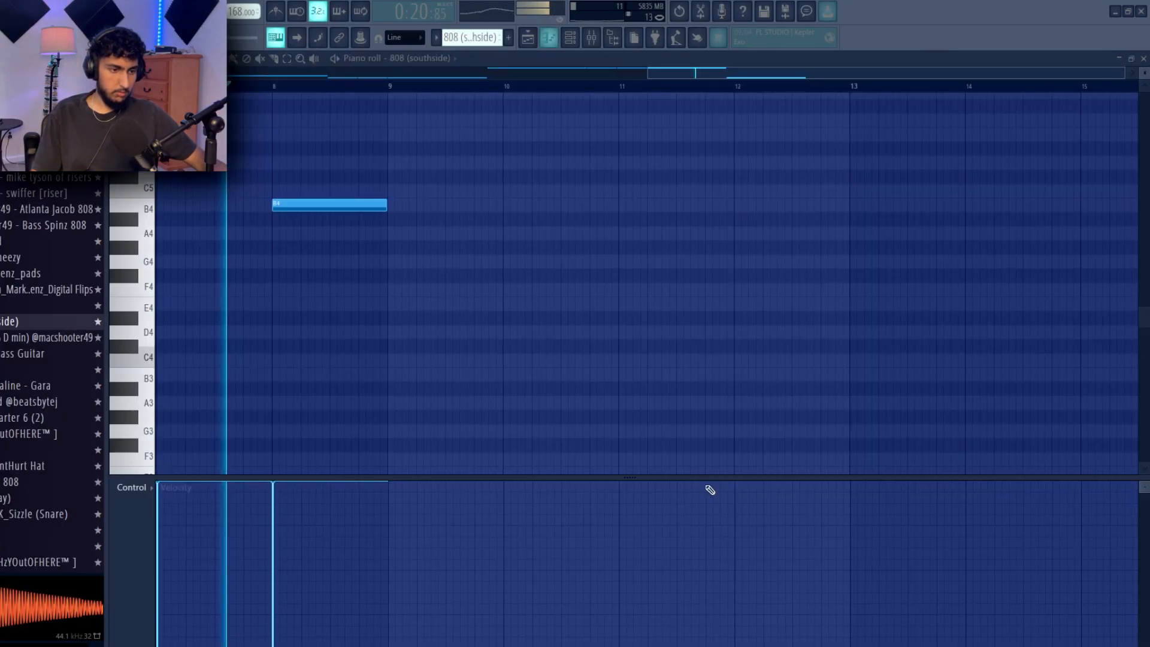
pyautogui.click(620, 87)
pyautogui.press('space')
pyautogui.press('space')
pyautogui.moveTo(660, 213); pyautogui.dragTo(747, 211)
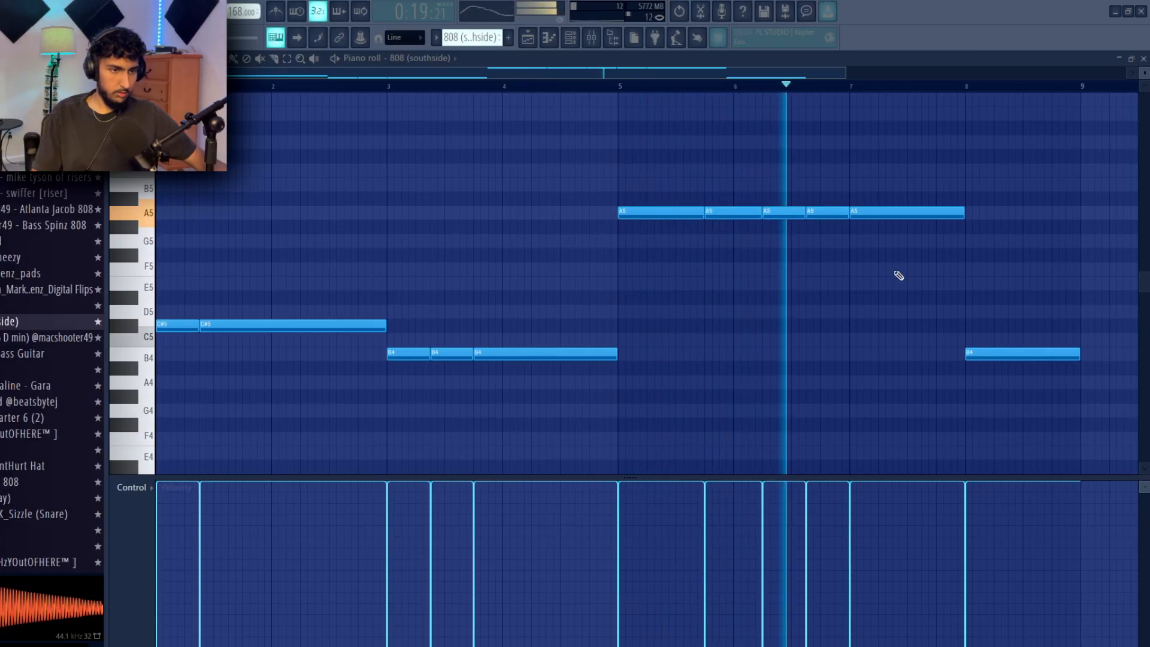
# Turn the B4 note in bar 8 of the 808 pattern into two repeated hits, ending the second at bar 9
pyautogui.moveTo(1047, 234); pyautogui.dragTo(841, 213)
pyautogui.moveTo(849, 333); pyautogui.dragTo(914, 336)
pyautogui.press('space')
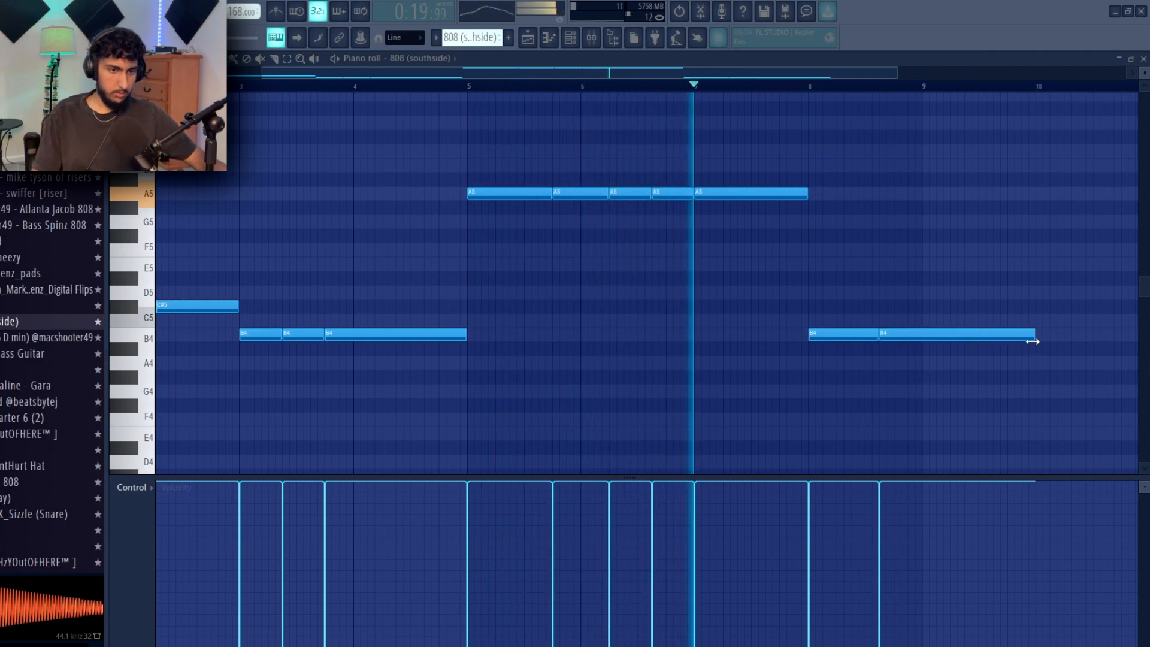
pyautogui.moveTo(1034, 334); pyautogui.dragTo(900, 328)
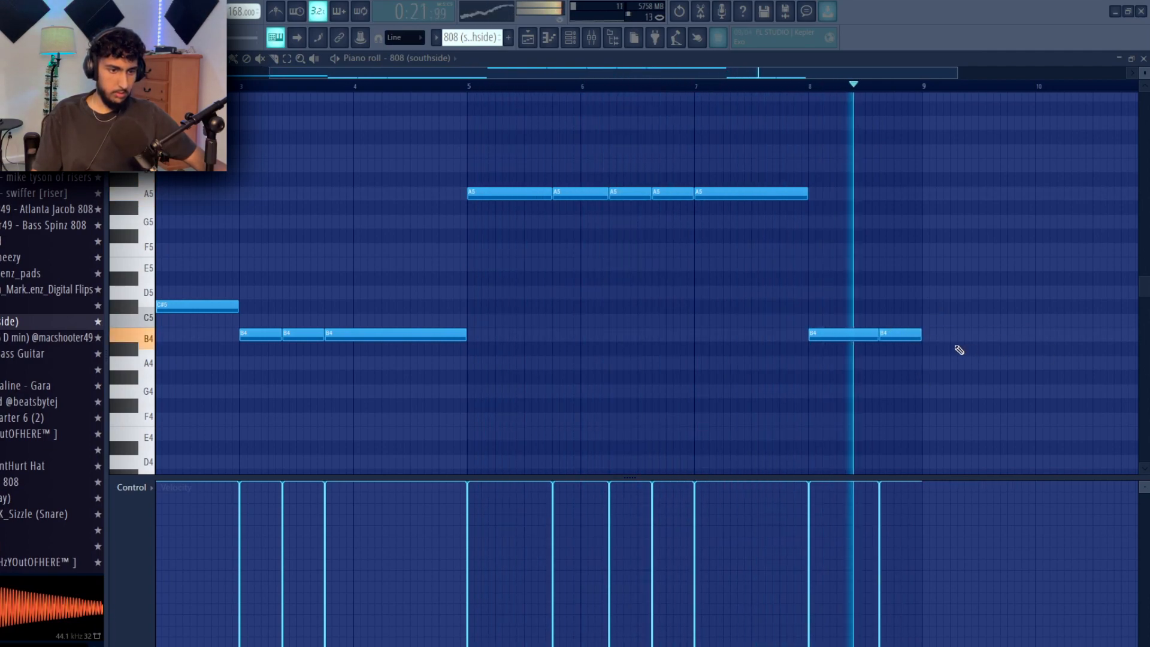
# Transpose the upper chord notes of the Omnisphere #3 pattern down one octave and return to the playlist
pyautogui.click(1143, 58)
pyautogui.click(711, 206)
pyautogui.click(744, 328)
pyautogui.moveTo(972, 293); pyautogui.dragTo(173, 98)
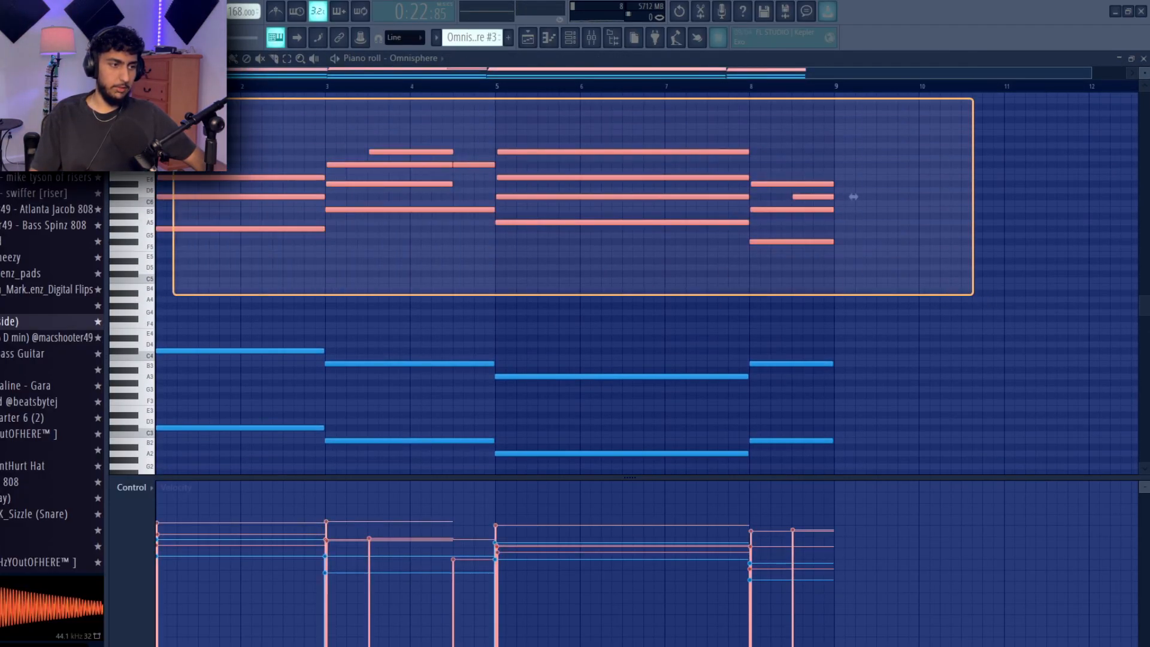
pyautogui.scroll(1, 285, 99)
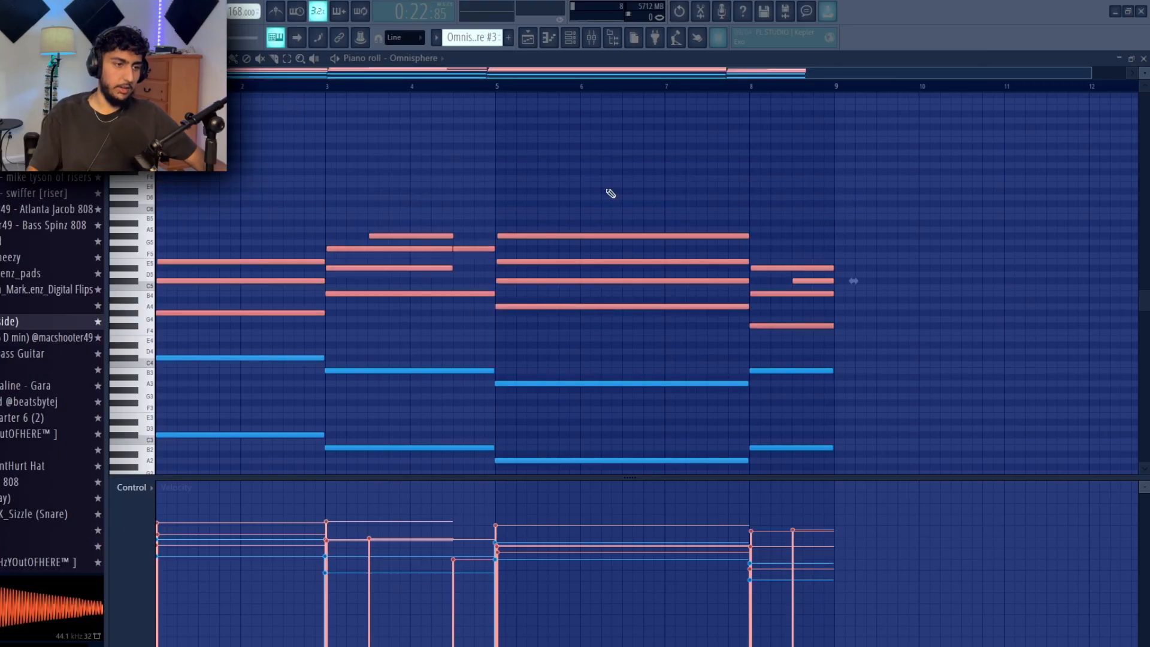
pyautogui.press('F5')
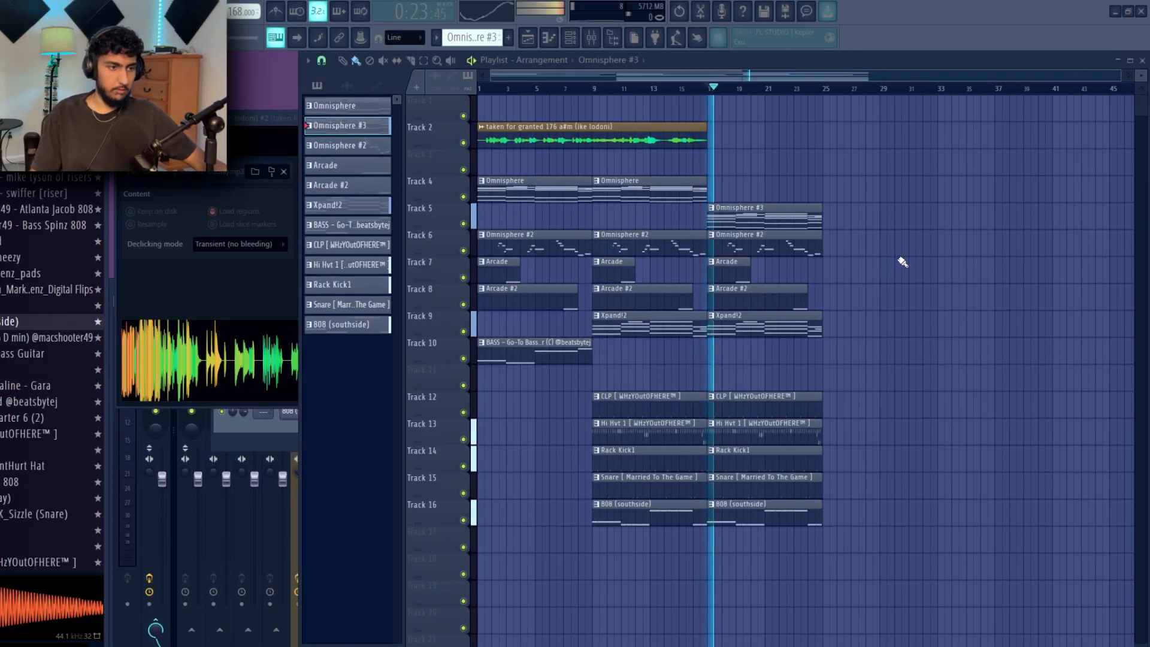
# Repeat the sample from bar 17 and copy the Omnisphere #3, Omnisphere #2, Arcade #2 and Xpand!2 clips into bars 25 to 32
pyautogui.scroll(1, 1059, 294)
pyautogui.scroll(-1, 994, 257)
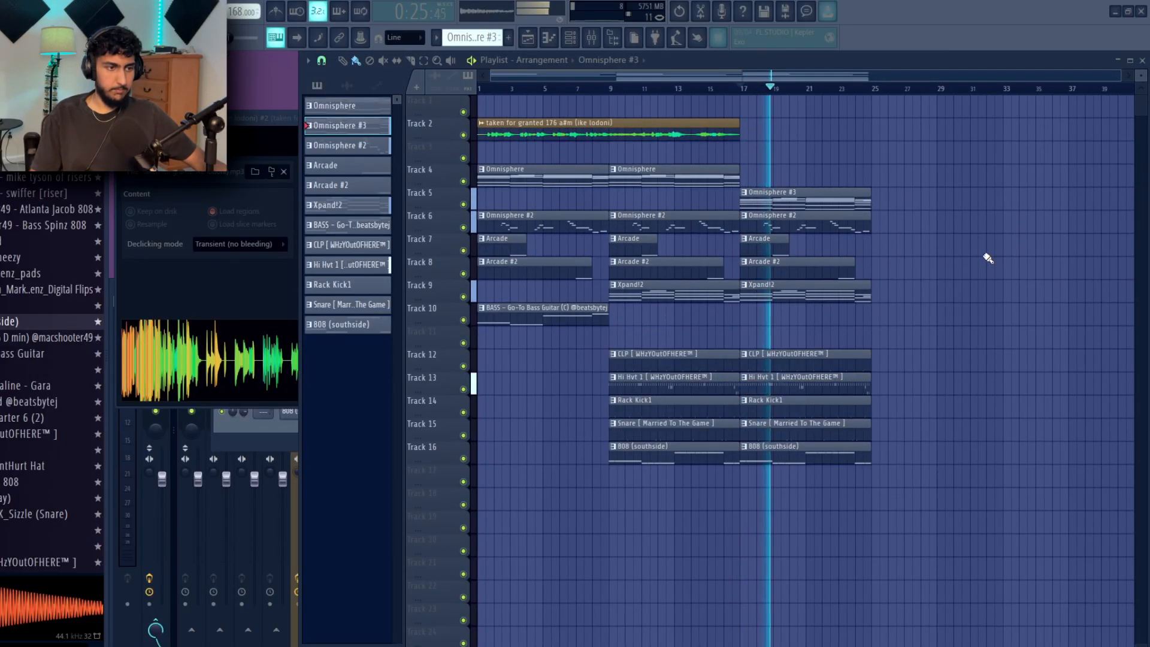
pyautogui.hotkey('ctrl', 'b')
pyautogui.scroll(-1, 895, 210)
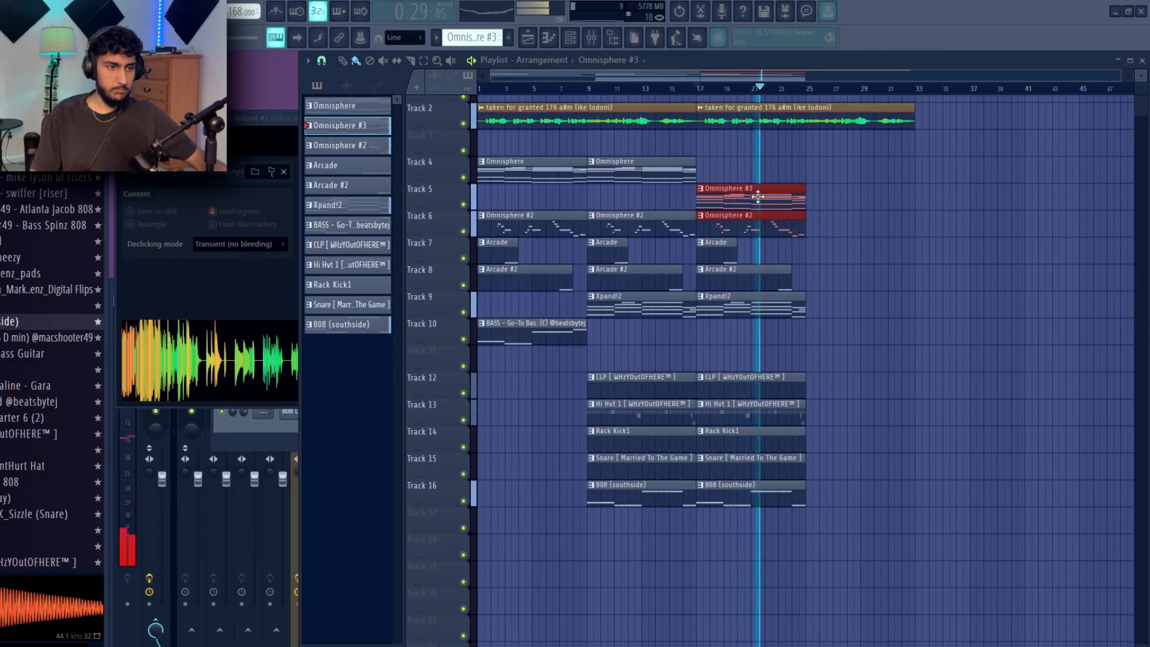
pyautogui.moveTo(768, 212); pyautogui.dragTo(766, 193)
pyautogui.hotkey('ctrl', 'b')
pyautogui.moveTo(862, 302); pyautogui.dragTo(772, 285)
pyautogui.hotkey('ctrl', 'b')
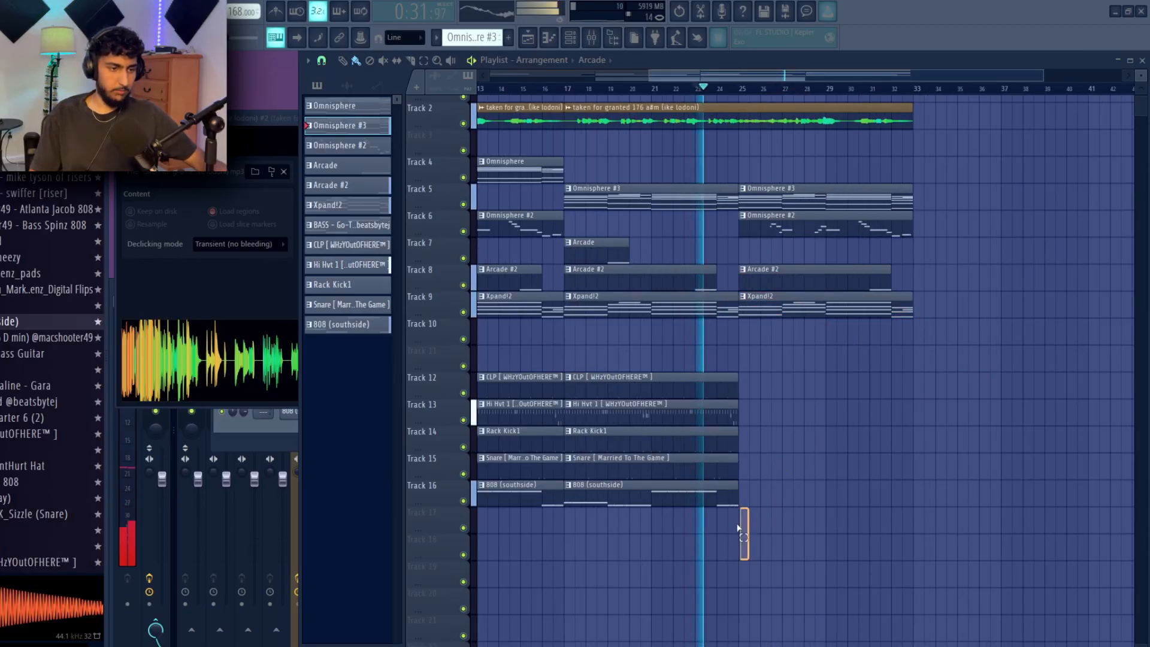
# Duplicate the drum and 808 clips of bars 17 to 24 into bars 25 to 32
pyautogui.moveTo(749, 542); pyautogui.dragTo(780, 369)
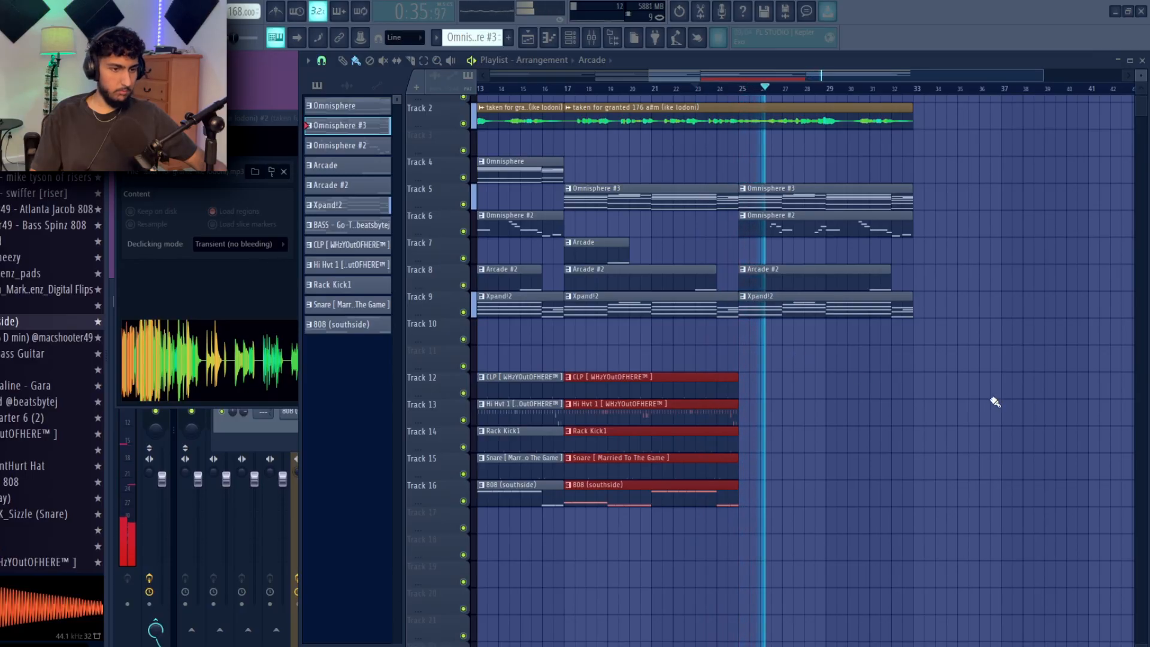
pyautogui.hotkey('ctrl', 'b')
pyautogui.click(995, 396)
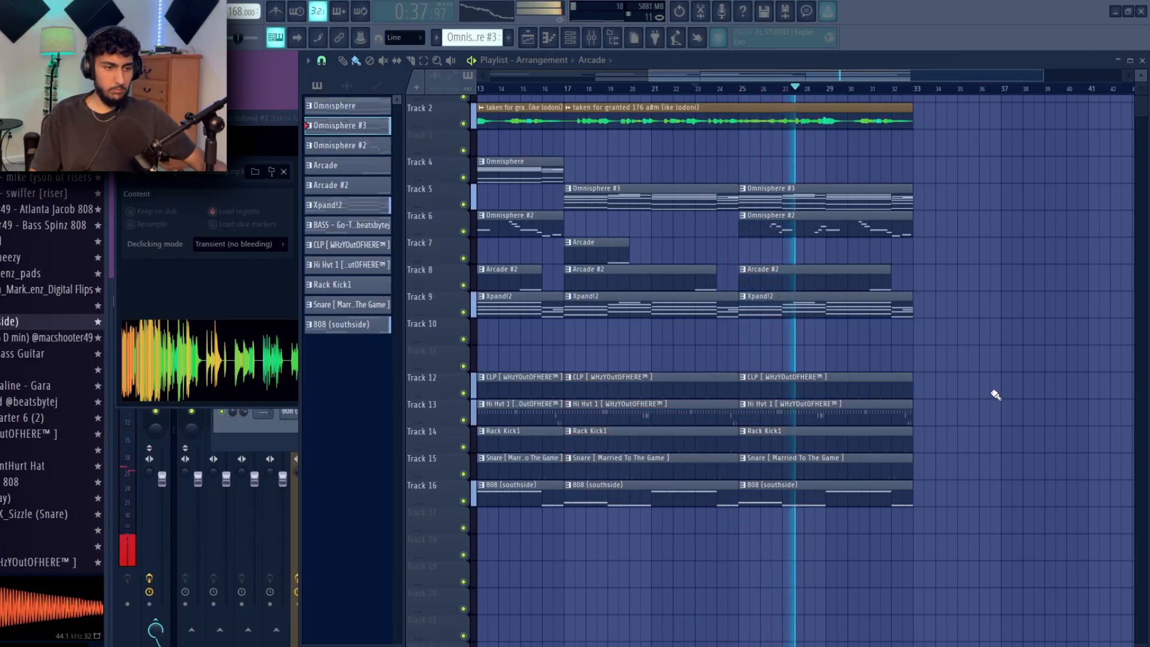
# Slice the last drum and 808 clips at bar 27, dropping the part between bars 25 and 27
pyautogui.keyDown('ctrl'); pyautogui.scroll(3, 812, 390); pyautogui.keyUp('ctrl')
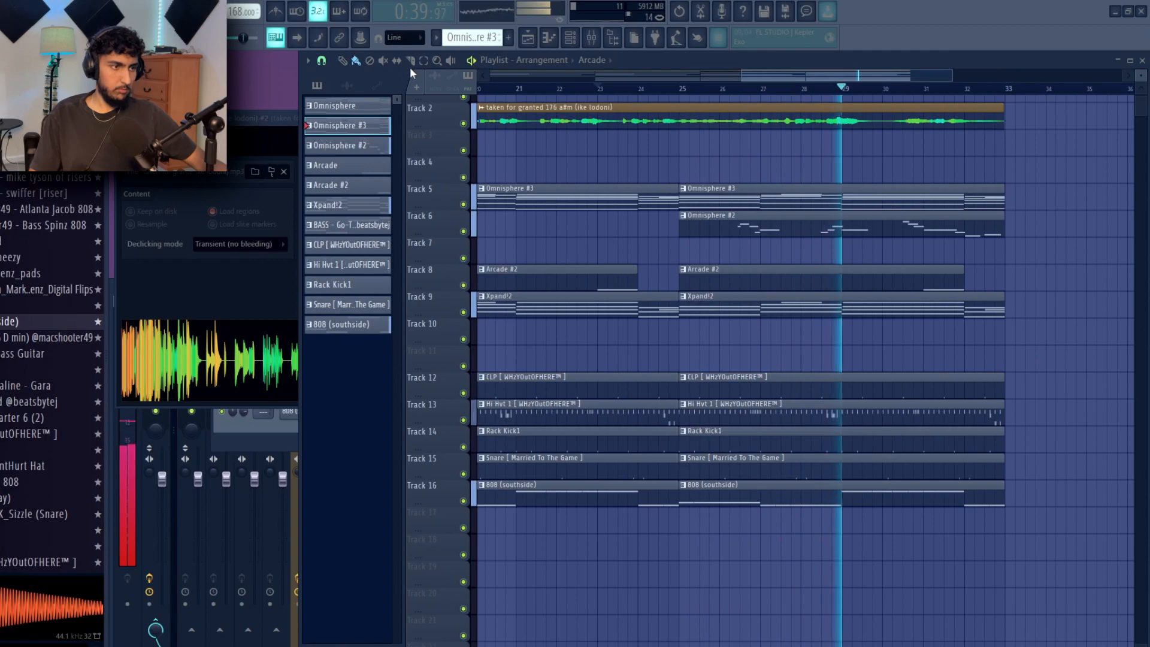
pyautogui.moveTo(736, 531); pyautogui.dragTo(760, 541)
pyautogui.moveTo(762, 308); pyautogui.dragTo(769, 572)
pyautogui.hotkey('ctrl', 'z')
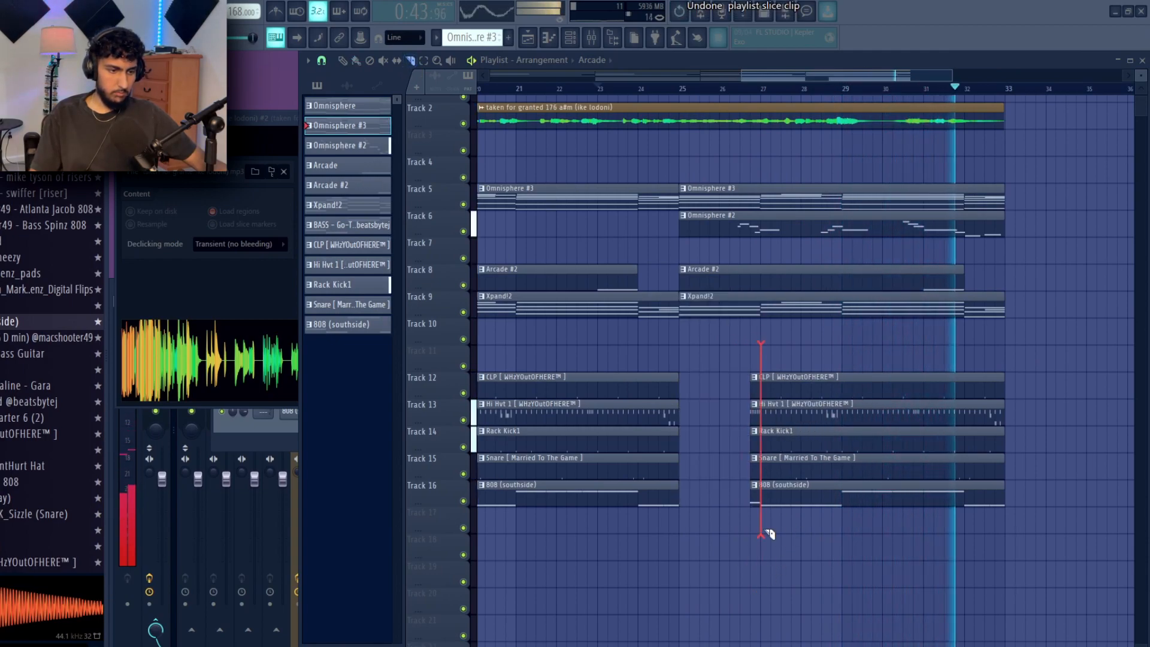
# Free Track 6 by moving the clips from there down one track, and add a PIANO BASS NOTES pattern for the low Omnisphere notes
pyautogui.keyDown('ctrl'); pyautogui.scroll(-5, 880, 413); pyautogui.keyUp('ctrl')
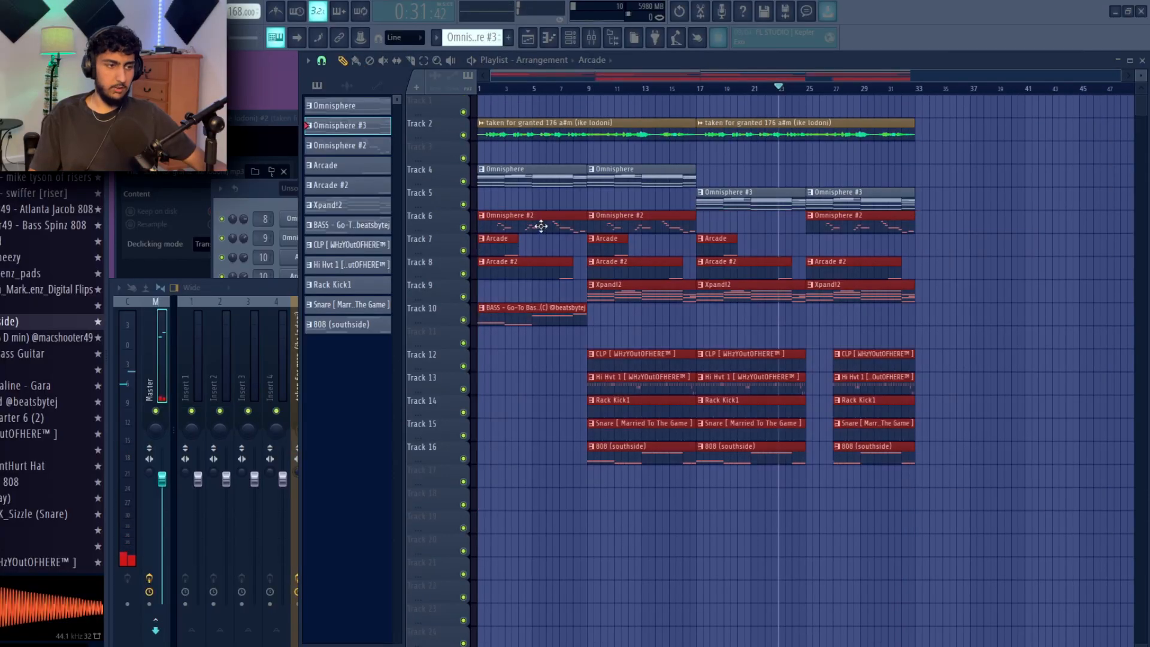
pyautogui.click(515, 206)
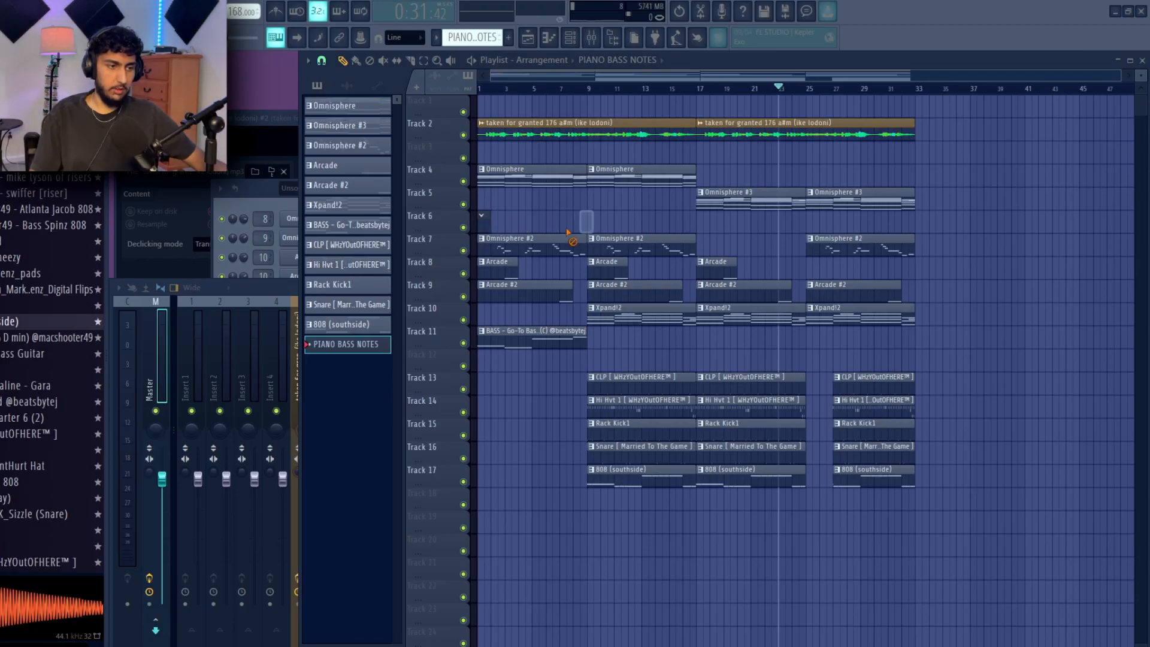
pyautogui.doubleClick(557, 181)
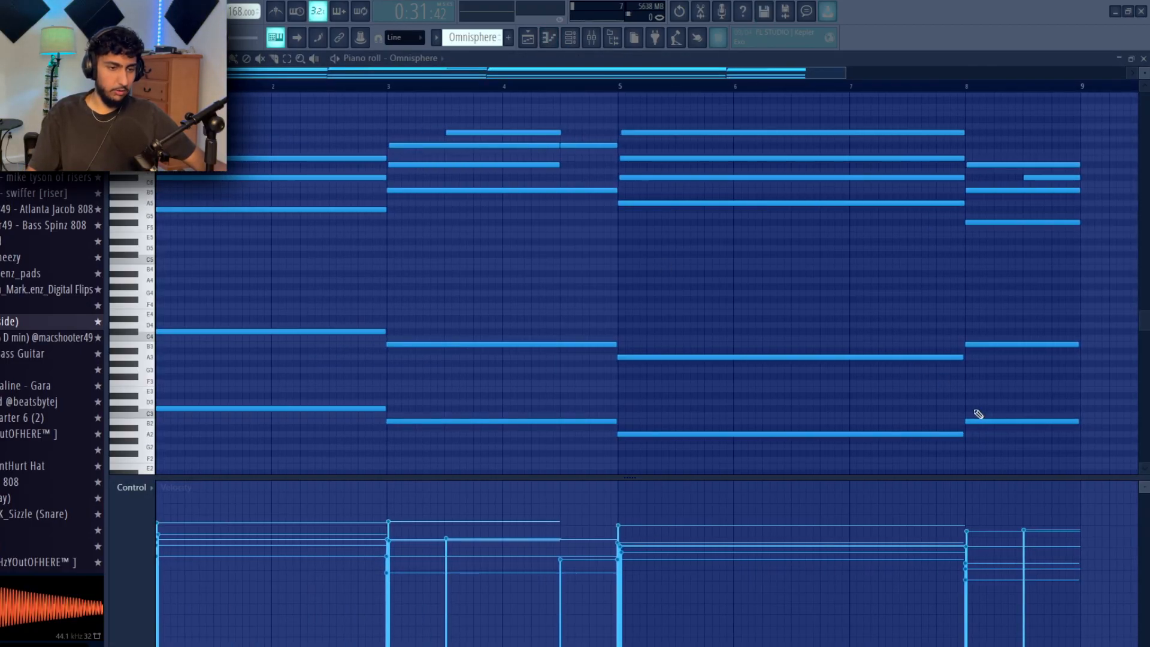
# Lower the last two bass guitar notes to A3 and B3, and listen to the pattern from bar 5
pyautogui.press('space')
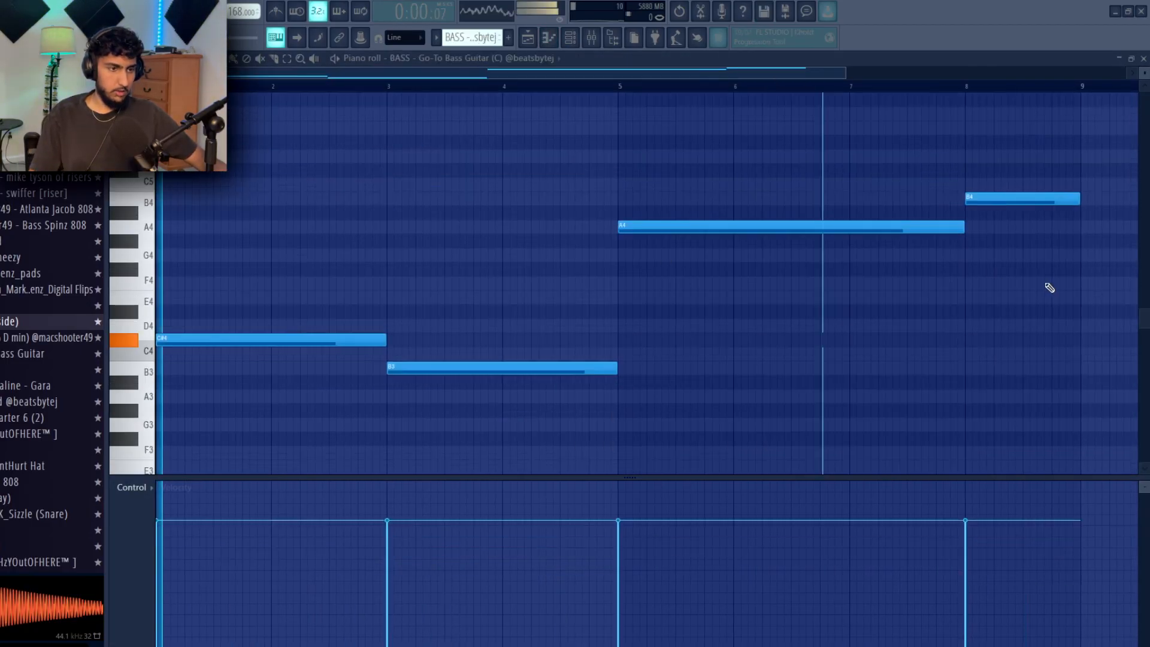
pyautogui.moveTo(1050, 285); pyautogui.dragTo(768, 144)
pyautogui.hotkey('ctrl', 'Down')
pyautogui.hotkey('ctrl', 'd')
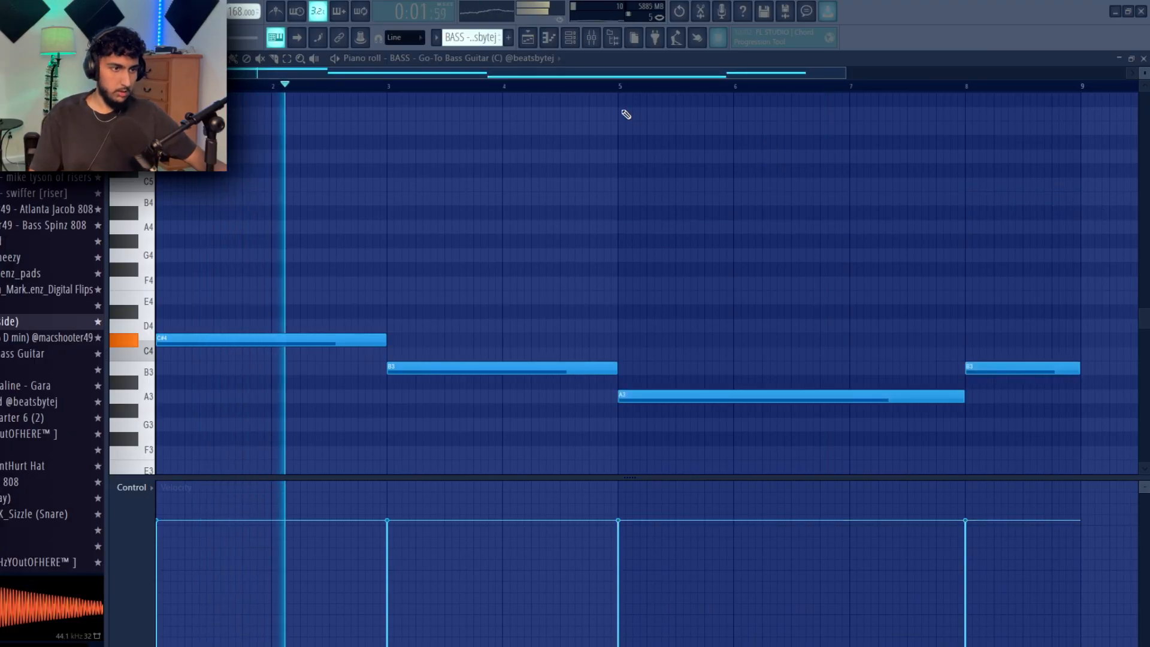
pyautogui.click(632, 86)
pyautogui.click(1143, 58)
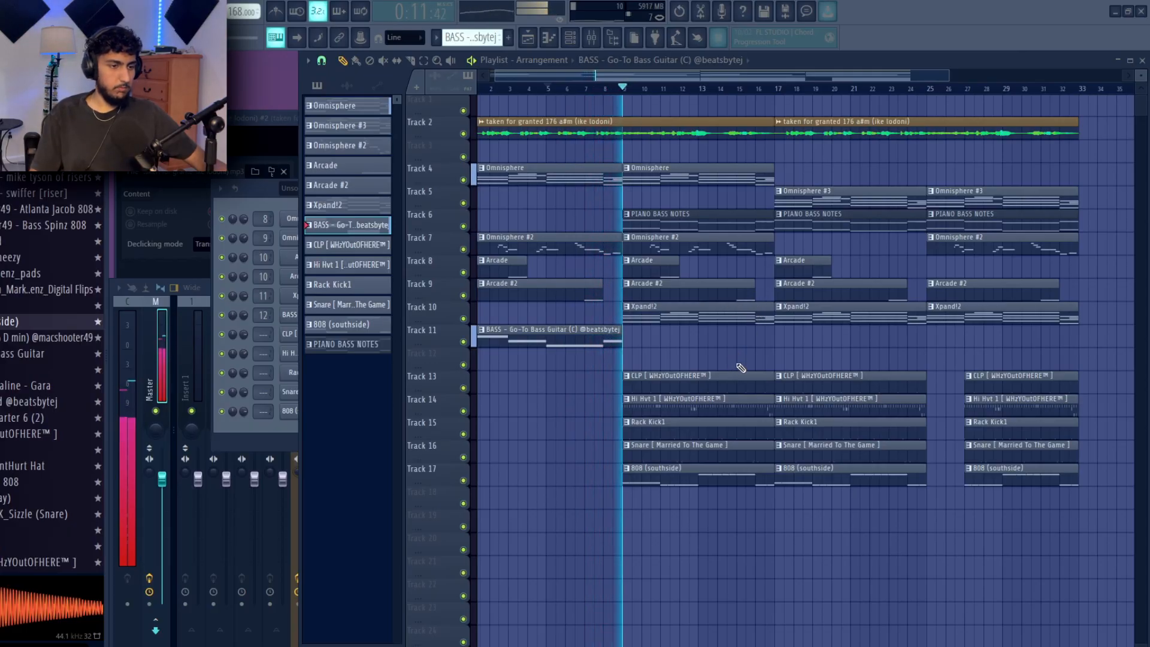
# Bring up the mixer and find the Master Track (waves rvox) preset in the browser
pyautogui.scroll(-2, 817, 349)
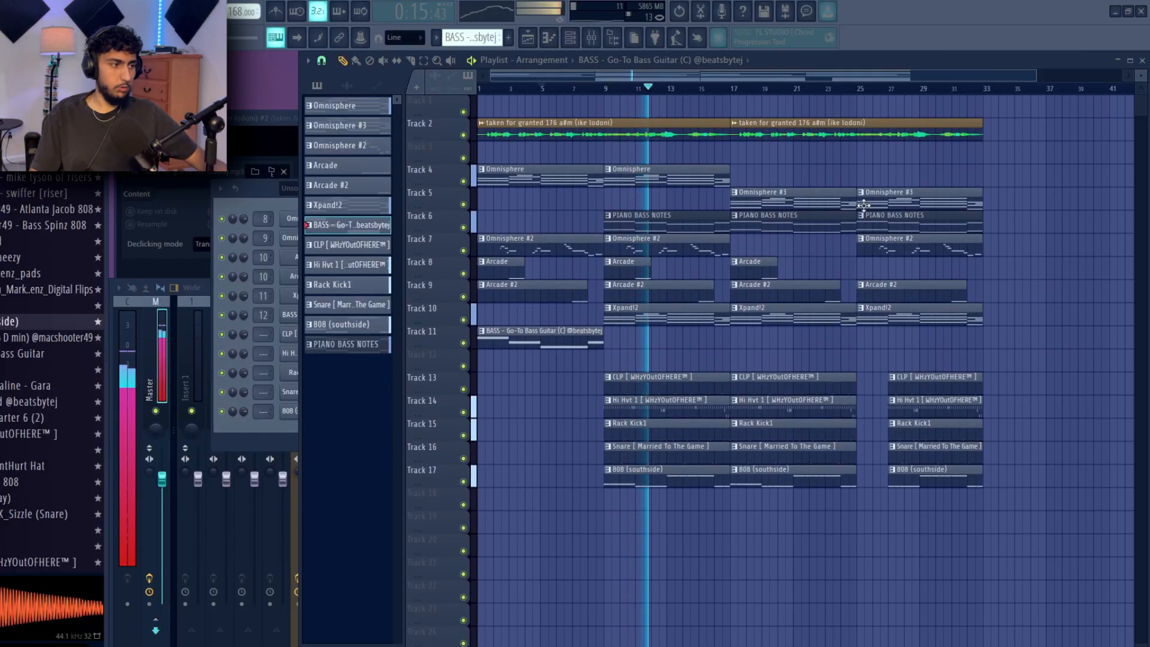
pyautogui.click(136, 635)
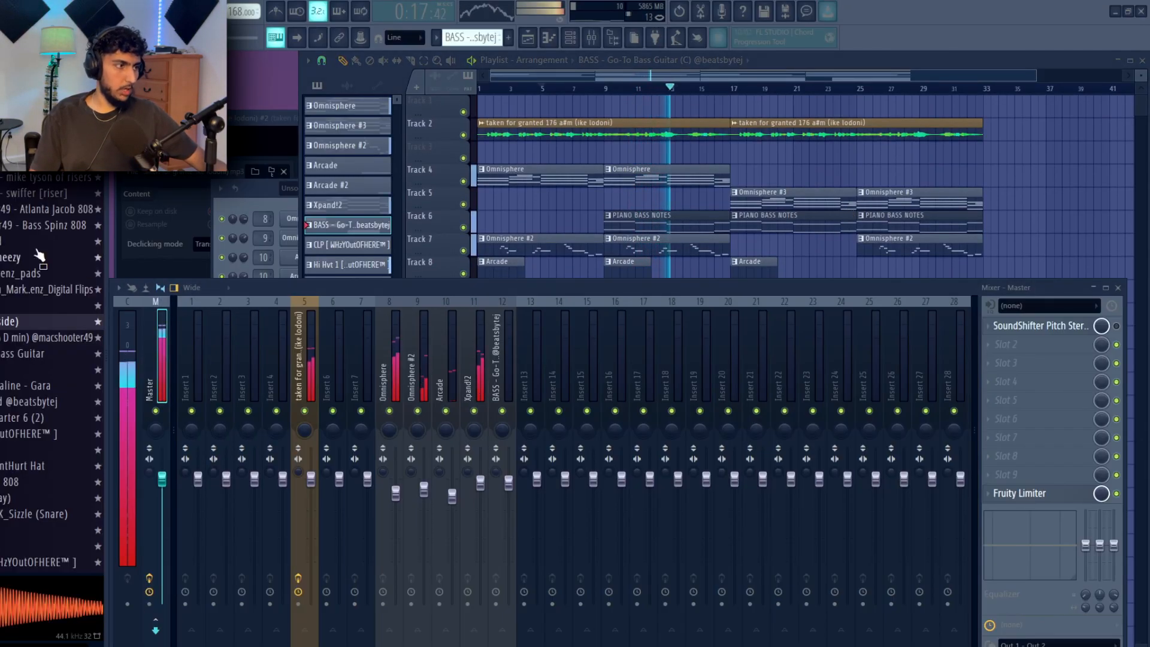
pyautogui.click(36, 78)
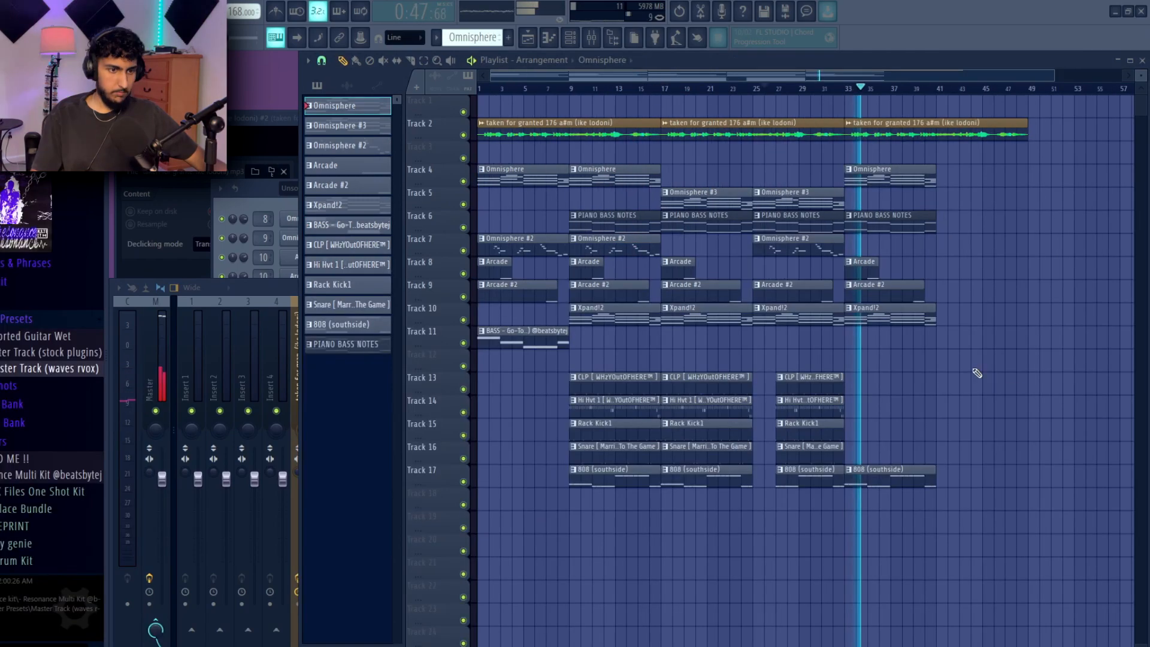
# Complete bars 33 to 40 with the drum clips and duplicate that whole section into bars 41 to 48
pyautogui.hotkey('ctrl', 'z')
pyautogui.scroll(2, 993, 418)
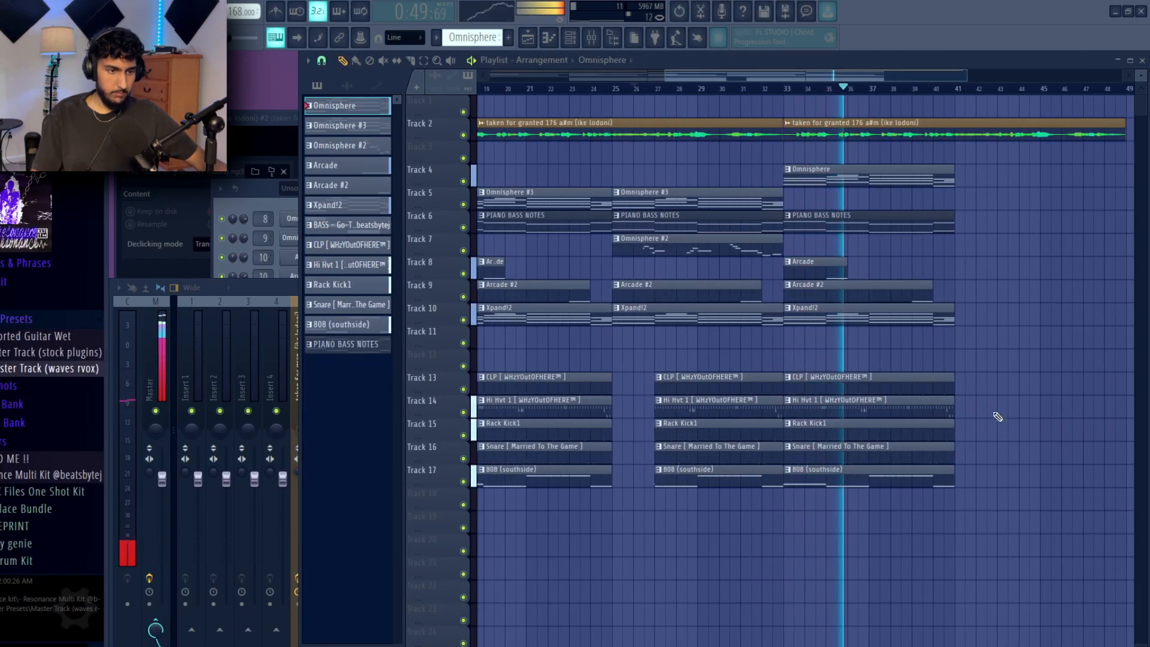
pyautogui.moveTo(995, 446); pyautogui.dragTo(888, 182)
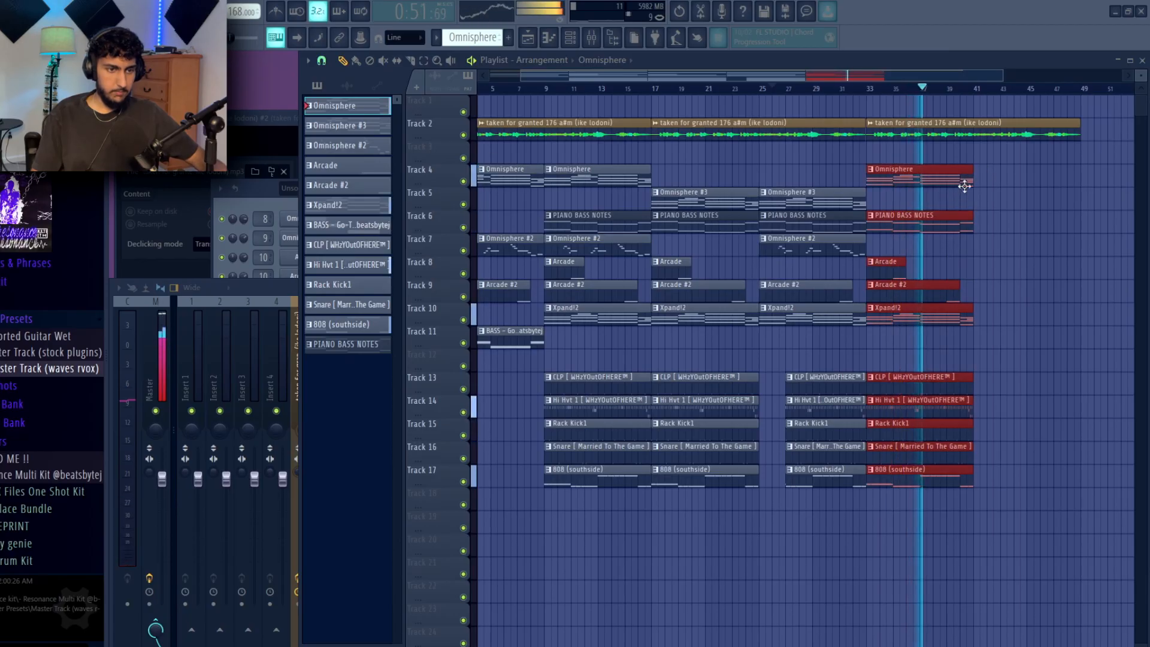
pyautogui.hotkey('ctrl', 'b')
# Remove the sample from bars 33 to 40 and the PIANO BASS NOTES clip from bars 41 to 48
pyautogui.rightClick(854, 160)
pyautogui.scroll(-2, 862, 157)
pyautogui.click(798, 89)
pyautogui.rightClick(955, 130)
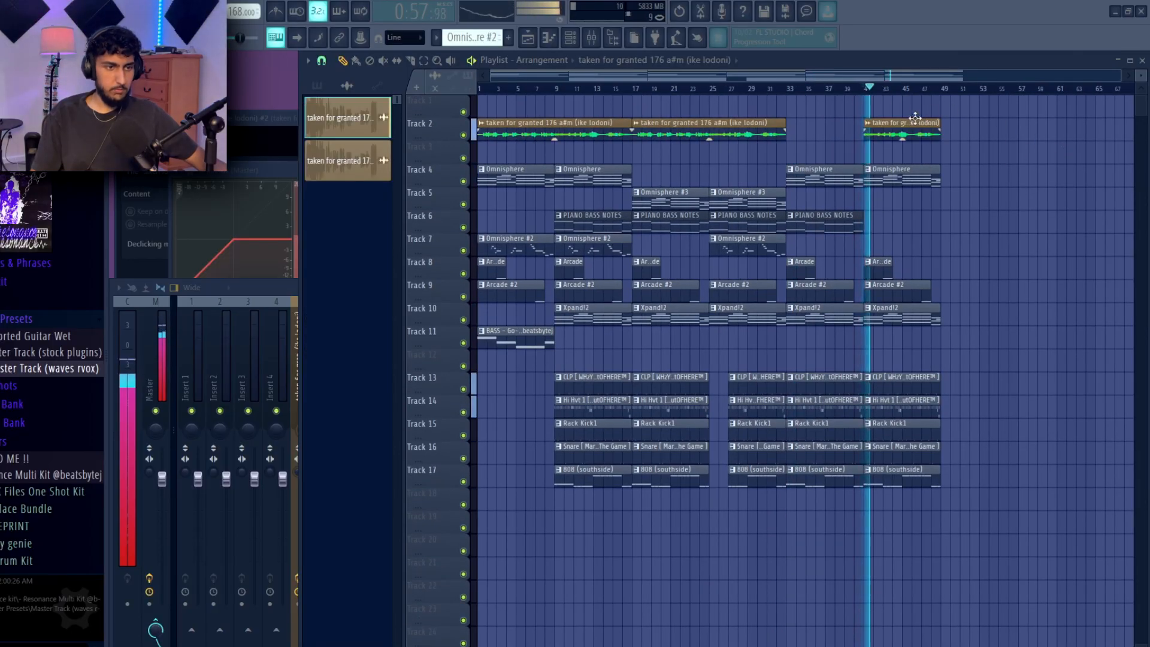
pyautogui.scroll(4, 958, 209)
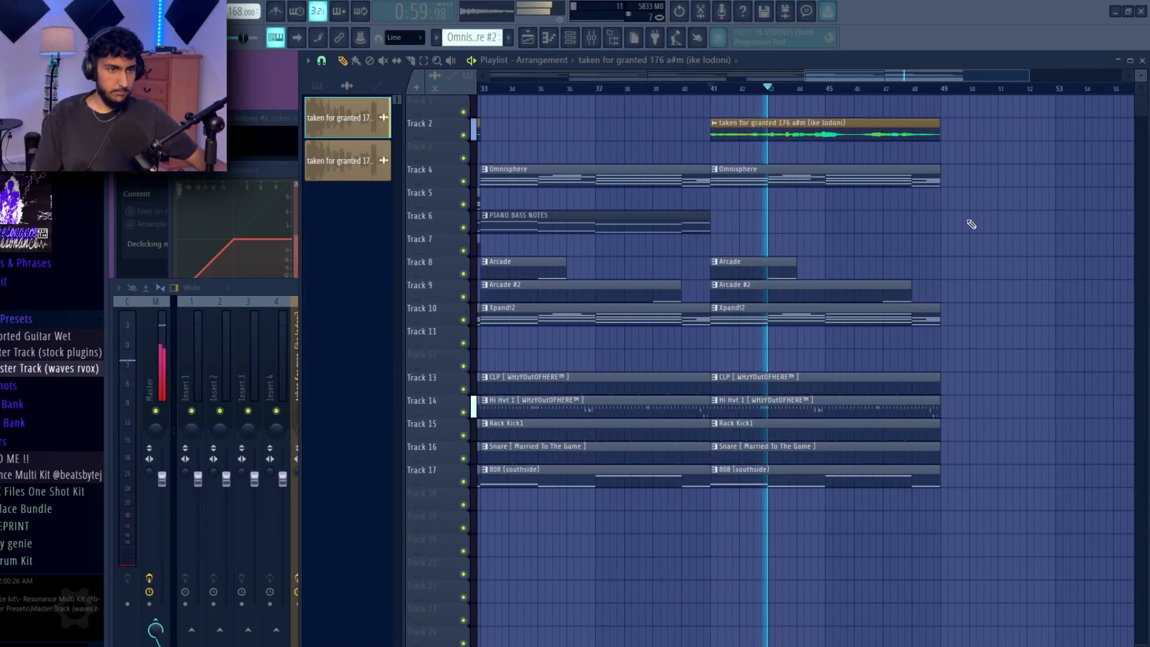
# Duplicate the arrangement from bar 1 onward so the copy starts at bar 49, and undo the last clip deletion
pyautogui.scroll(-5, 970, 226)
pyautogui.moveTo(995, 532); pyautogui.dragTo(507, 96)
pyautogui.moveTo(532, 345); pyautogui.dragTo(1025, 345)
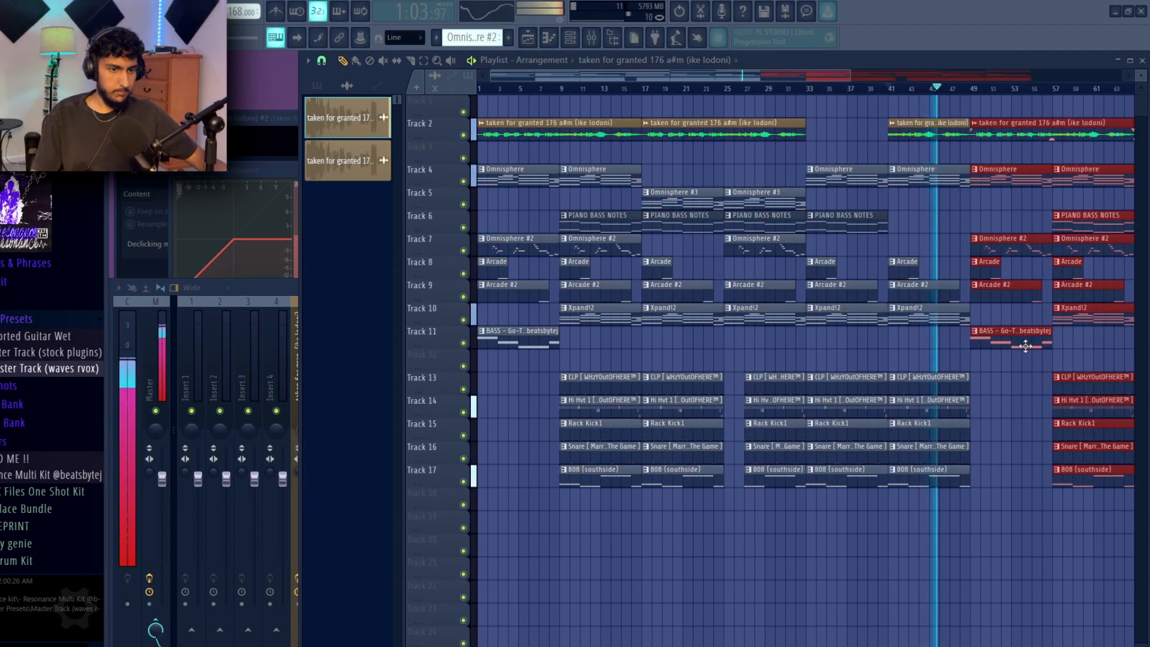
pyautogui.hscroll(3, 982, 366)
pyautogui.hotkey('ctrl', 'z')
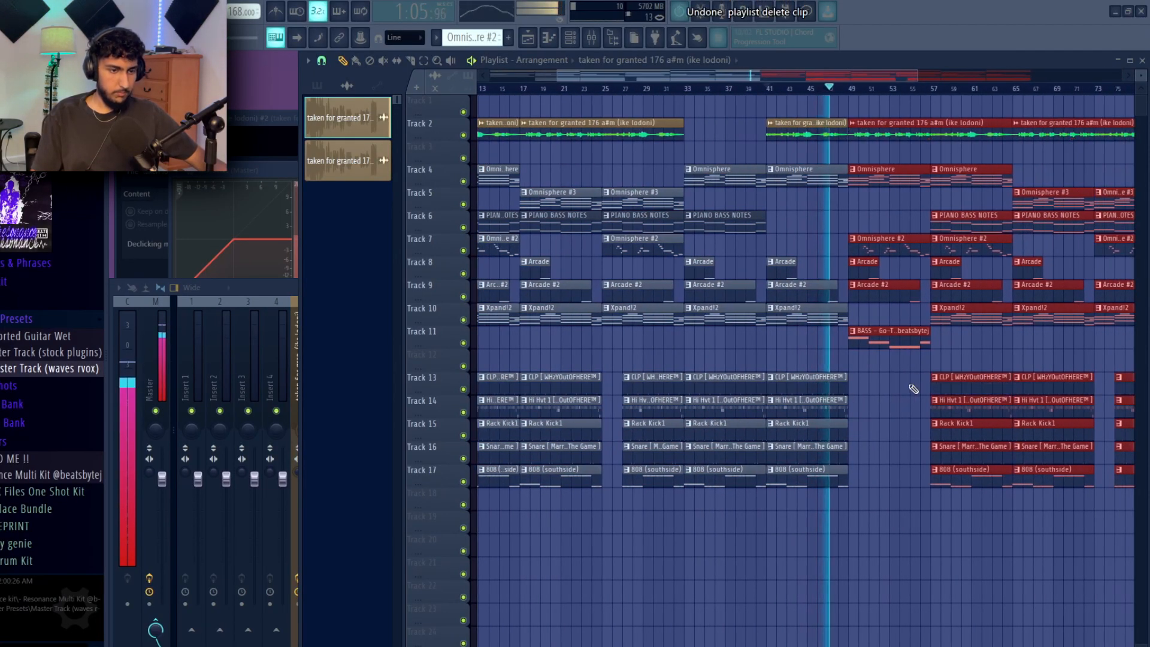
pyautogui.click(911, 390)
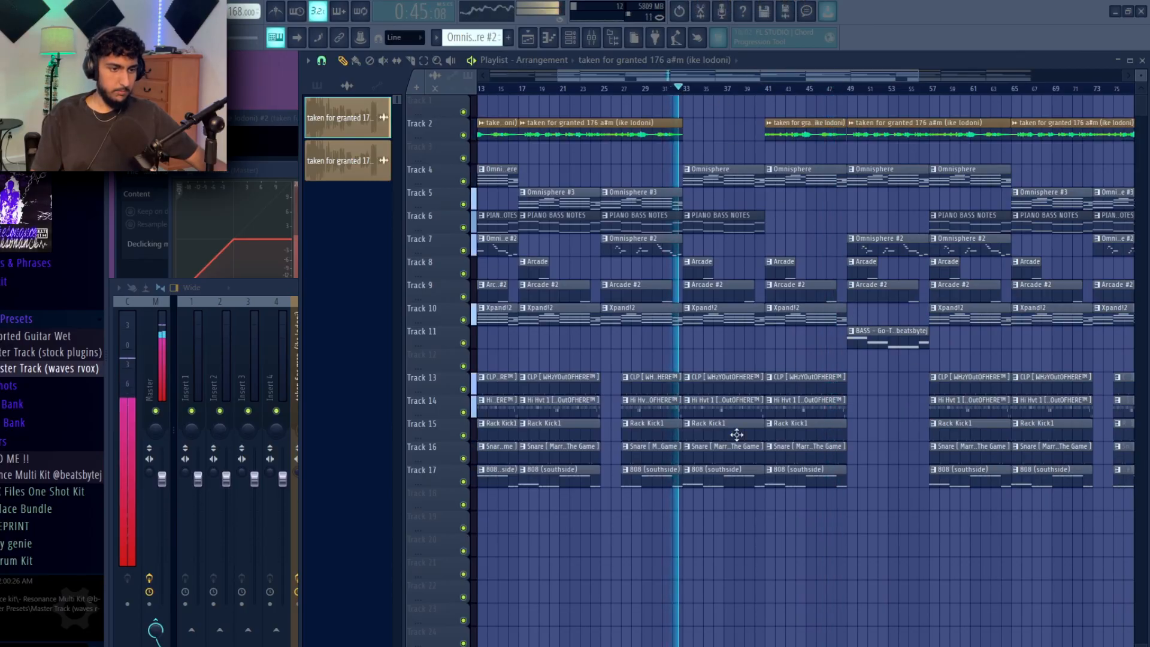